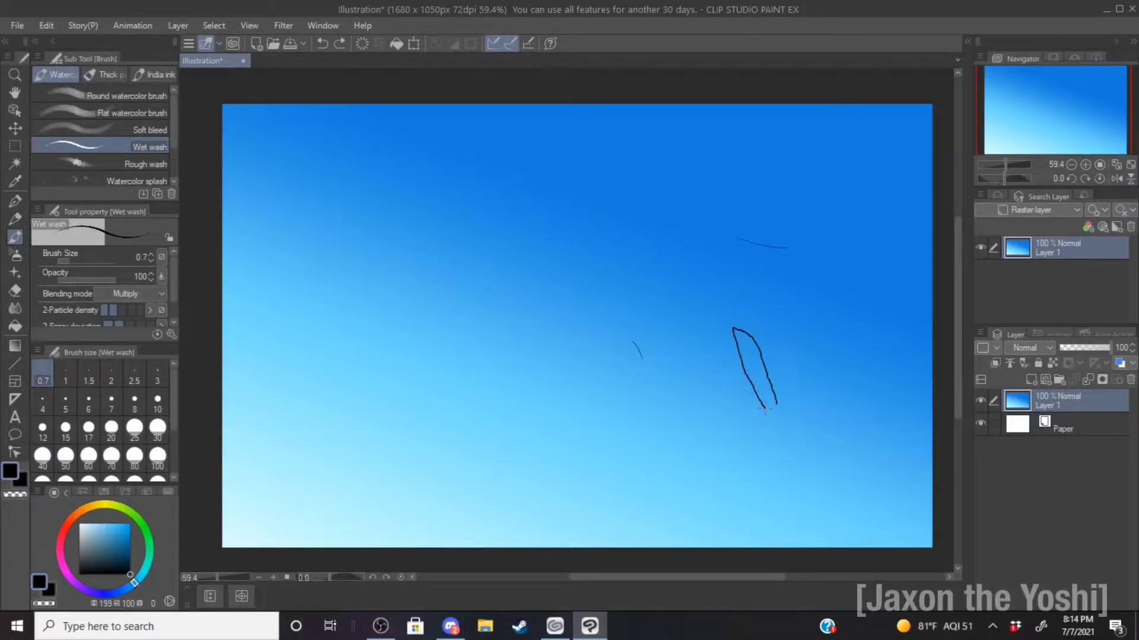
- Undo the narrow elongated outline and the short stroke beside it on the blue gradient canvas
click(321, 44)
click(320, 45)
click(320, 45)
click(321, 45)
click(339, 45)
mouse_move(781, 437)
mouse_down()
mouse_move(731, 364)
mouse_move(740, 383)
mouse_up()
click(325, 44)
mouse_move(673, 355)
mouse_down()
mouse_move(627, 308)
mouse_move(667, 363)
mouse_up()
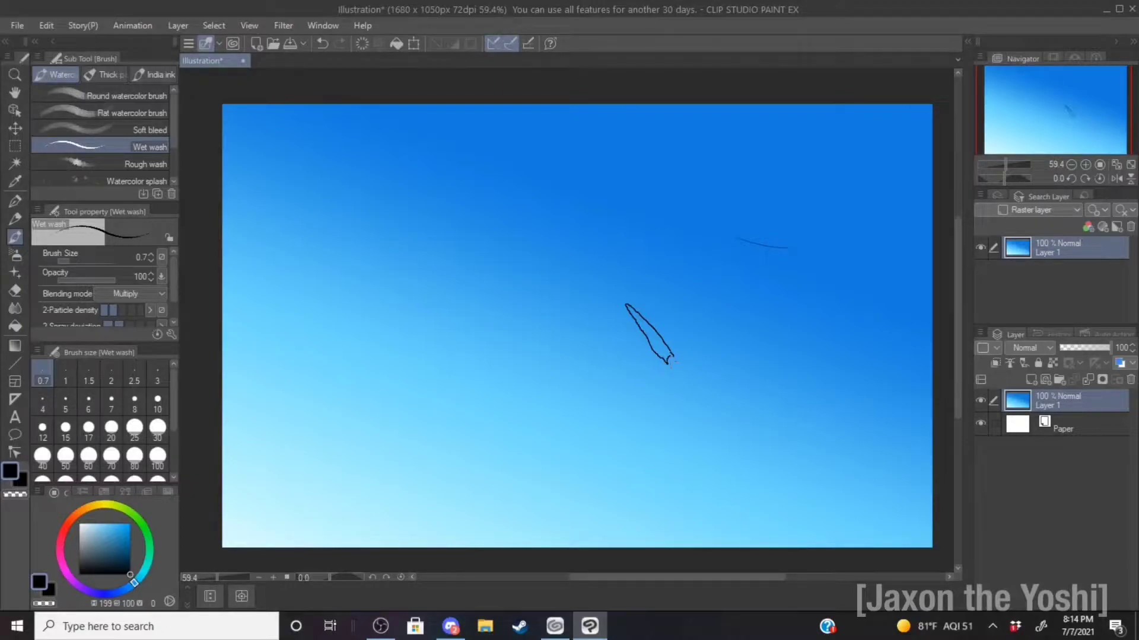
click(322, 44)
- Draw a thin black oval head with a pointed triangular horn in the lower right part of the canvas
mouse_move(741, 397)
mouse_down()
mouse_move(732, 332)
mouse_move(779, 382)
mouse_move(745, 393)
mouse_move(789, 385)
mouse_move(830, 423)
mouse_up()
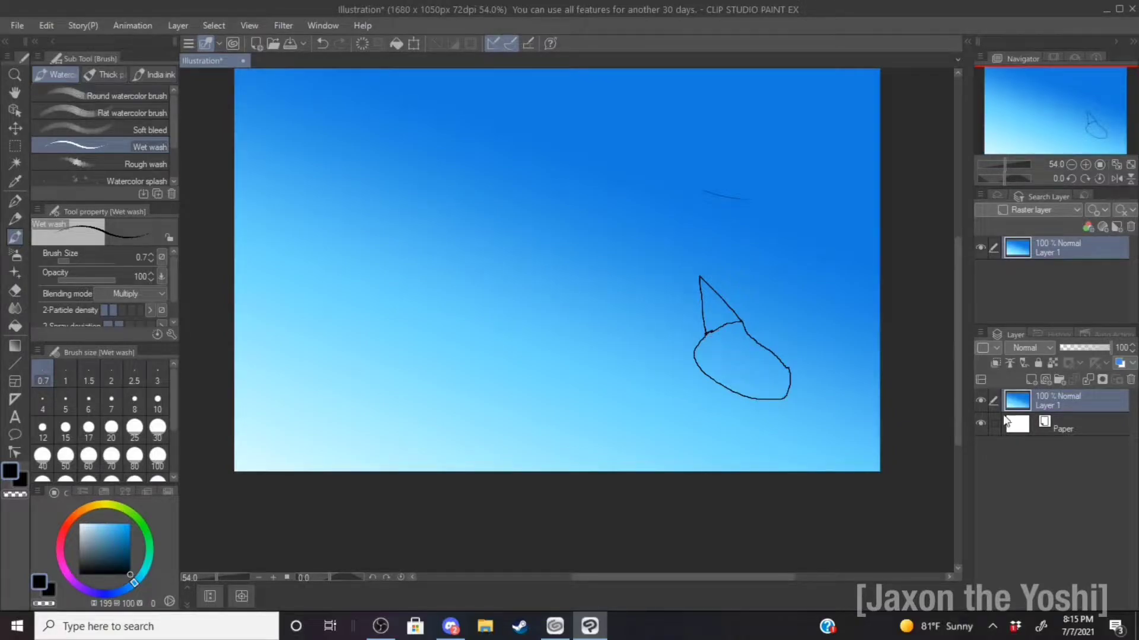
scroll(748, 329, up, 3)
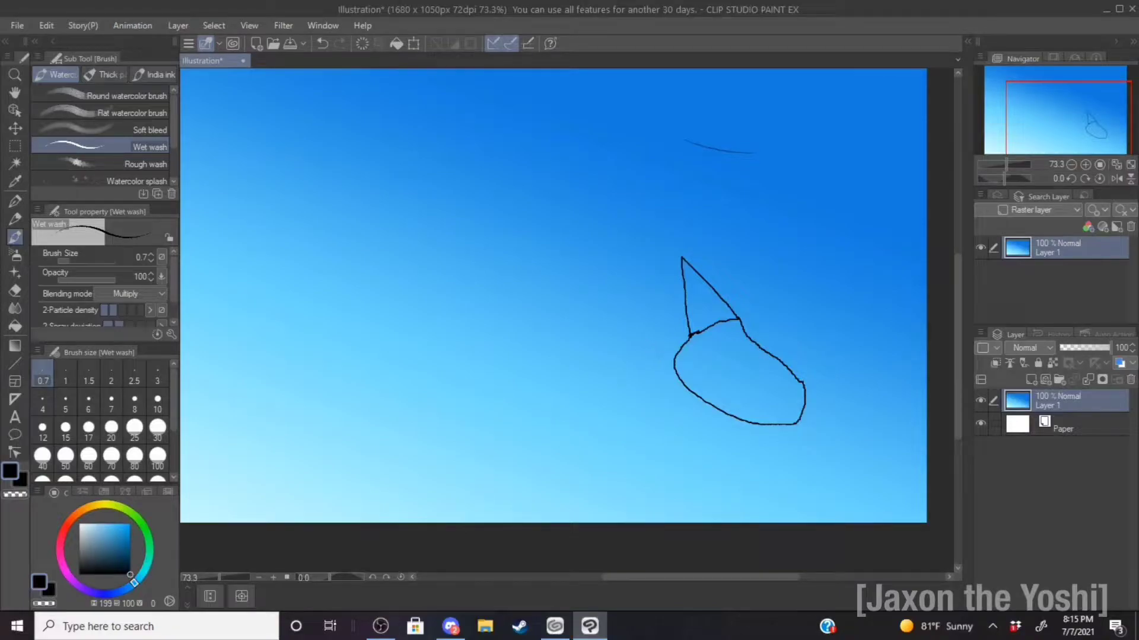
mouse_move(688, 336)
mouse_down()
mouse_move(582, 358)
mouse_move(585, 369)
mouse_move(678, 382)
mouse_up()
scroll(633, 365, down, 2)
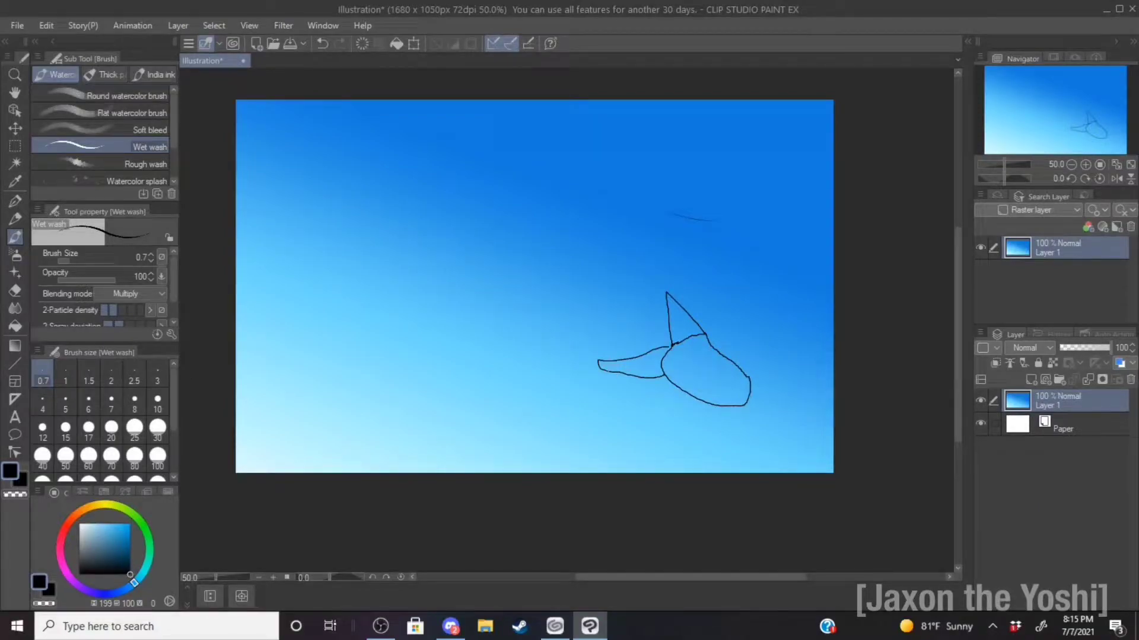
mouse_move(601, 362)
mouse_down()
mouse_move(363, 359)
mouse_move(426, 381)
mouse_up()
click(320, 43)
click(320, 43)
mouse_move(664, 353)
mouse_down()
mouse_move(541, 344)
mouse_move(303, 358)
mouse_move(360, 397)
mouse_move(326, 431)
mouse_move(346, 434)
mouse_move(367, 416)
mouse_move(358, 402)
mouse_up()
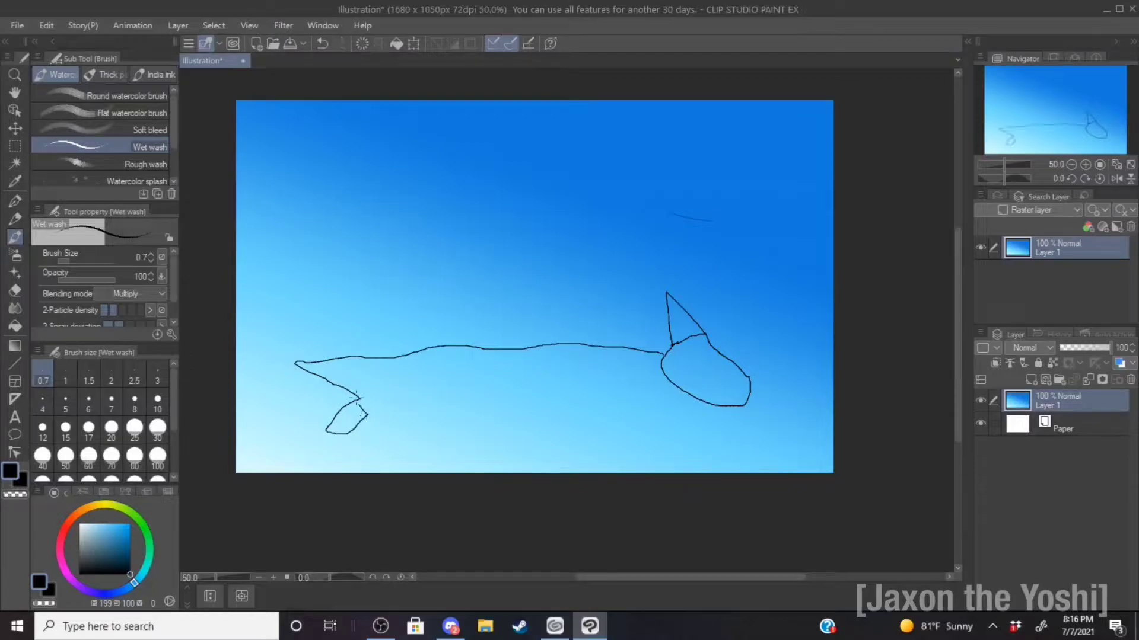
click(322, 44)
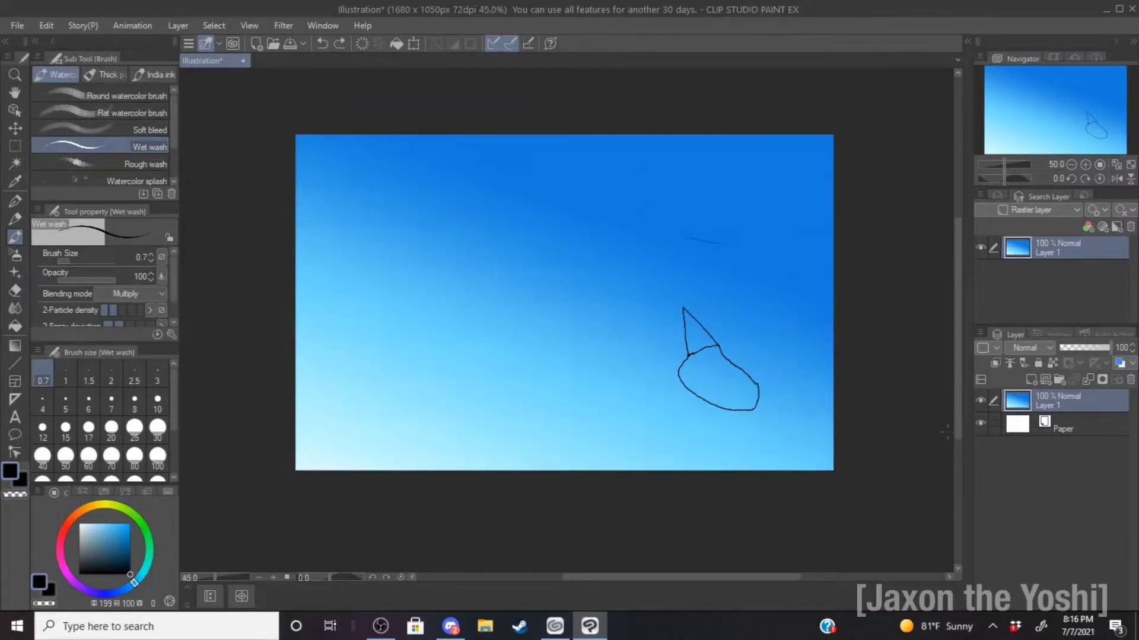
- Draw a short slanted line for the eye and a small dot for the nostril inside the head outline
scroll(655, 344, up, 5)
scroll(751, 385, down, 2)
drag(956, 298, 958, 385)
scroll(916, 404, up, 2)
scroll(917, 404, down, 2)
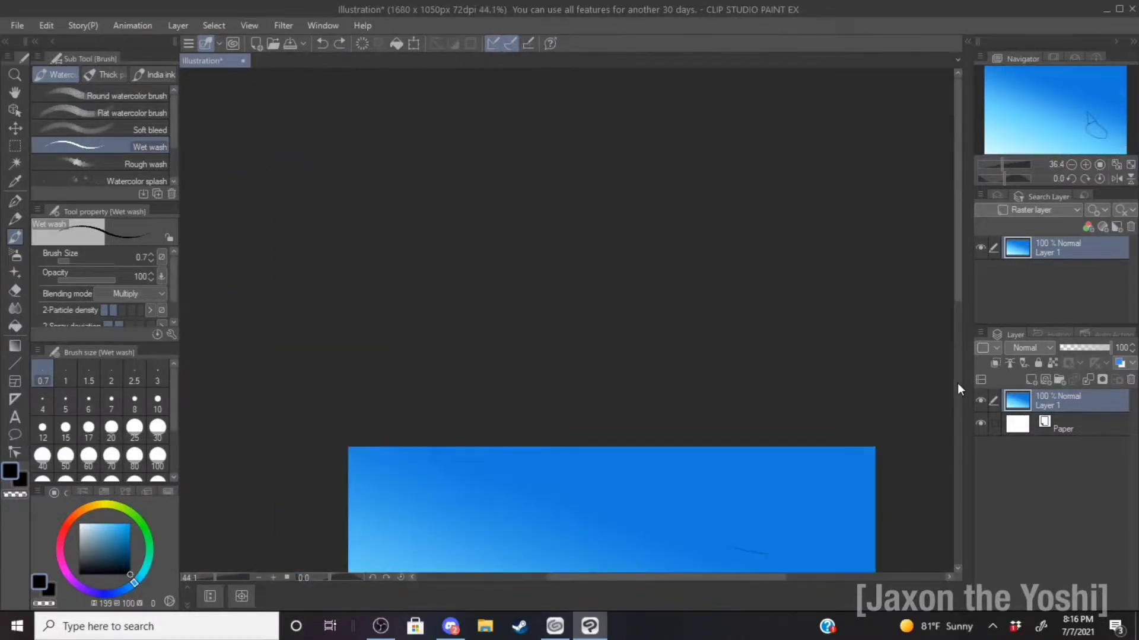
drag(955, 288, 963, 400)
scroll(872, 474, up, 3)
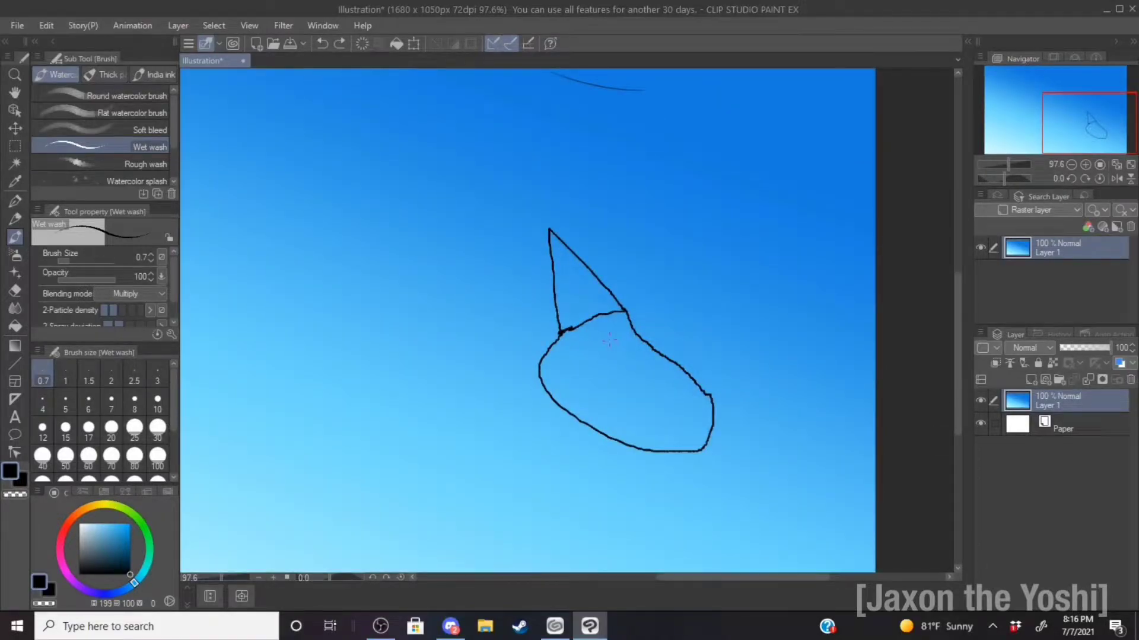
mouse_move(599, 351)
mouse_down()
mouse_move(619, 349)
mouse_move(625, 362)
mouse_up()
click(319, 47)
drag(600, 336, 618, 358)
- Fill the head with bright red, using the Fill tool that refers only to the editing layer
click(69, 524)
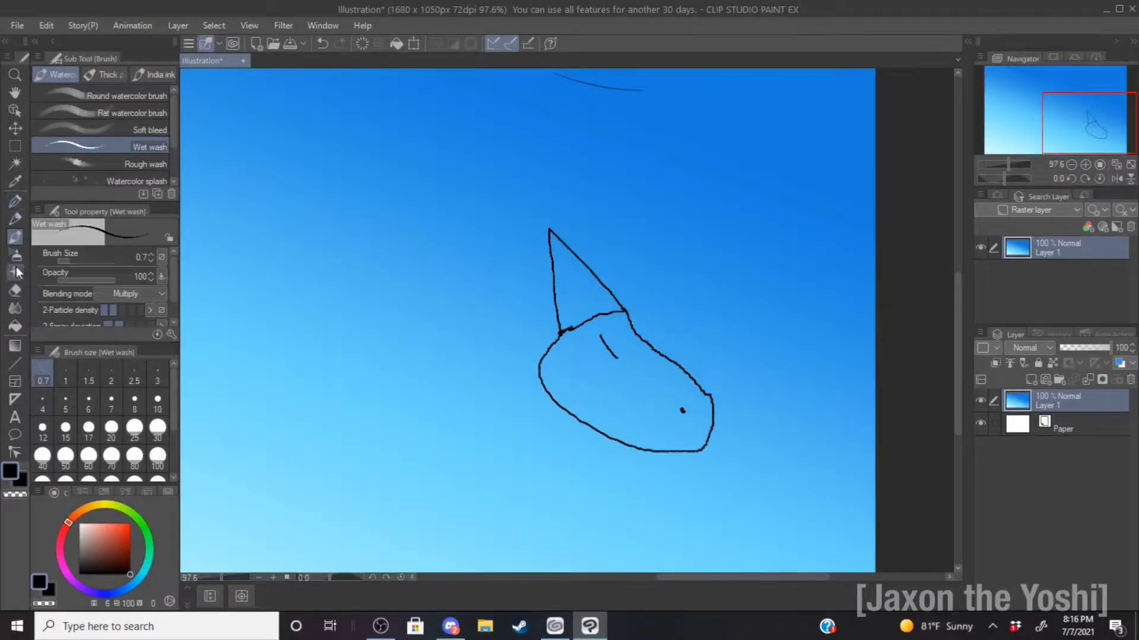
click(15, 326)
click(573, 369)
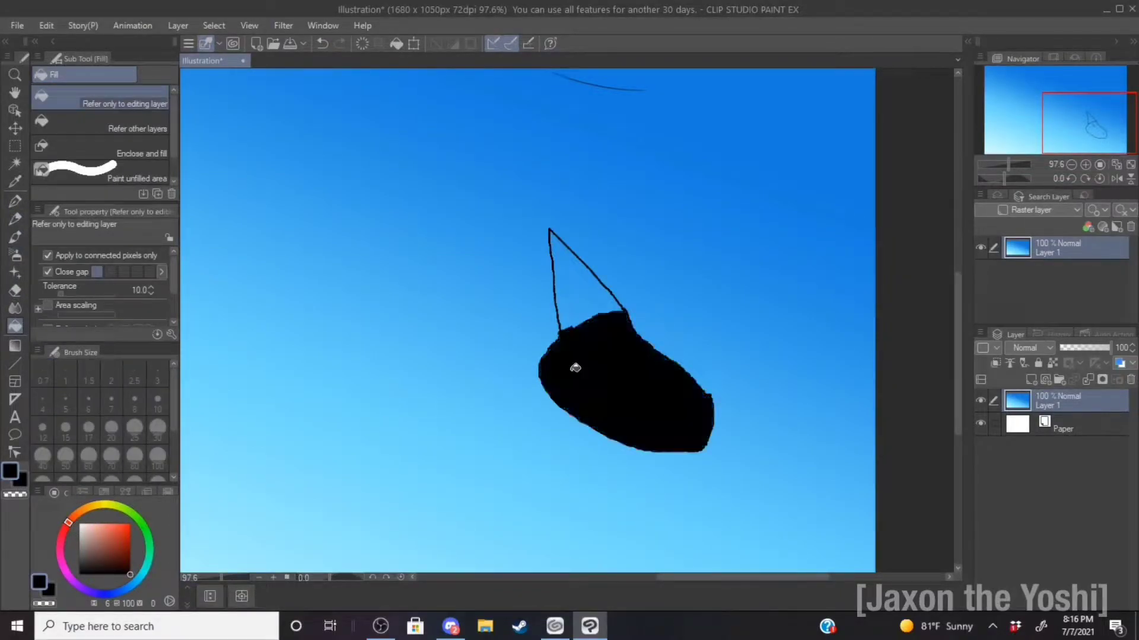
click(322, 43)
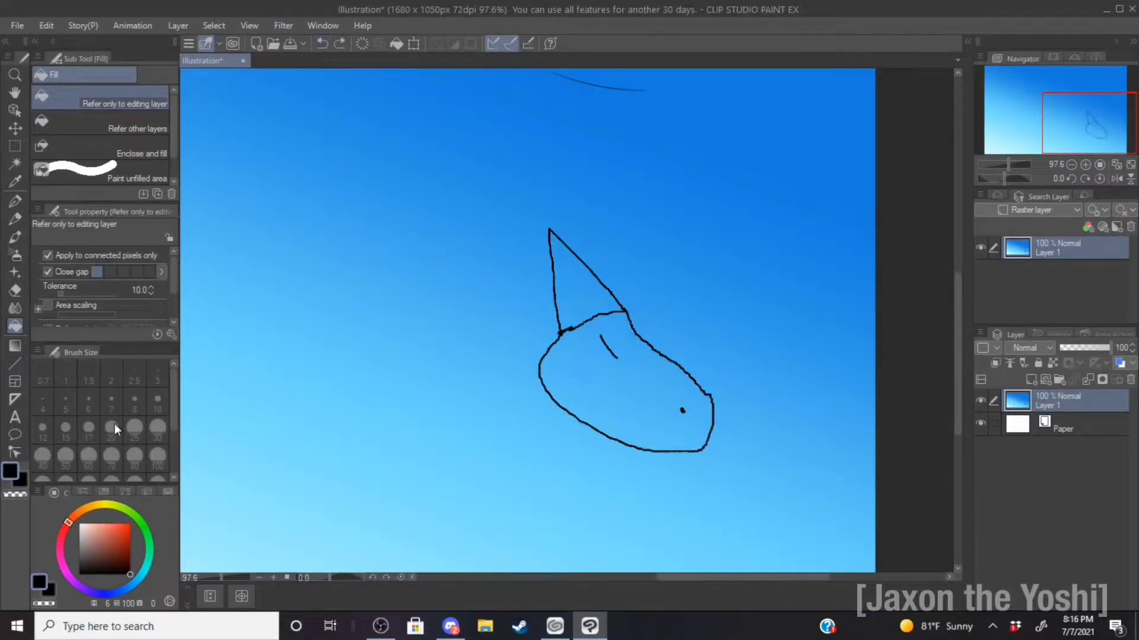
click(131, 523)
click(587, 399)
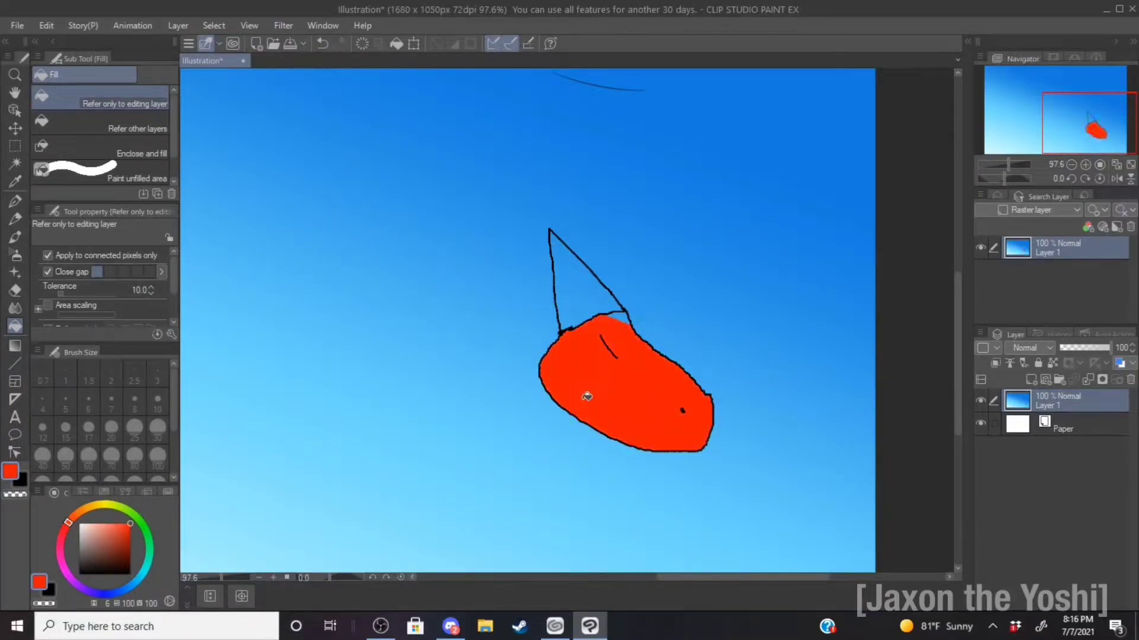
- Fill the leftover blue gap and stray pixels of the head just below the horn with the same red
scroll(617, 333, up, 2)
scroll(618, 333, up, 3)
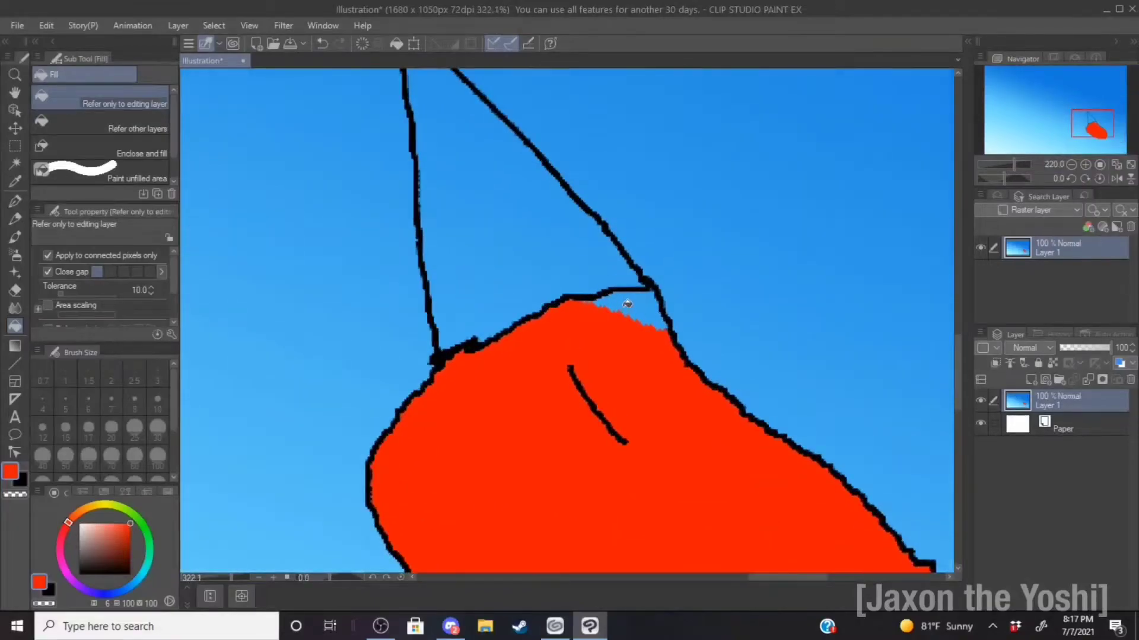
scroll(592, 303, up, 5)
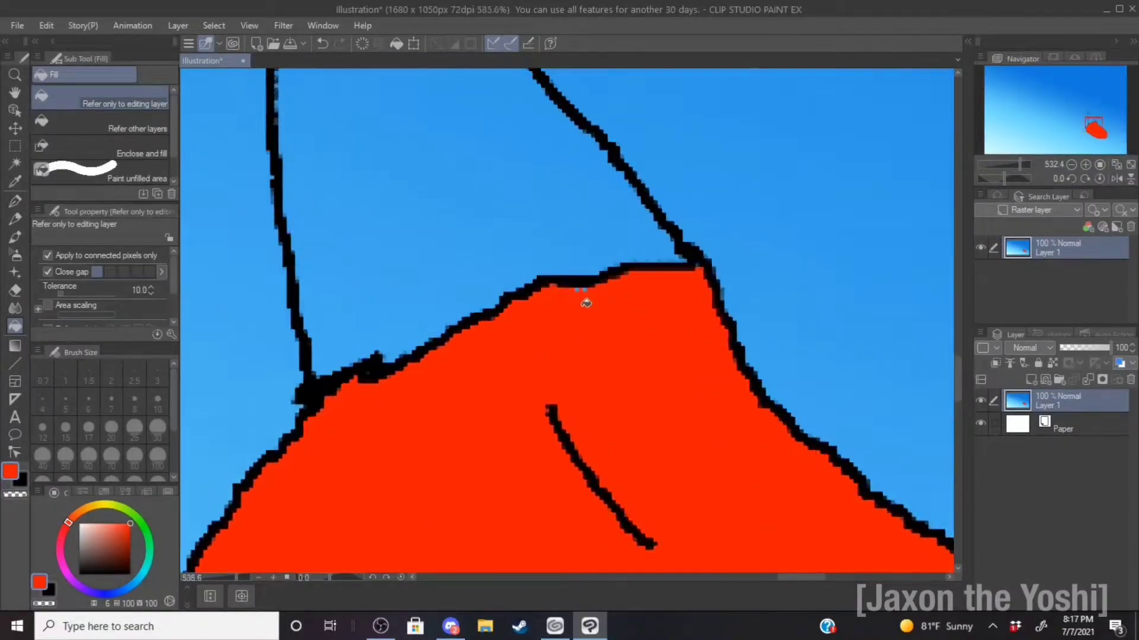
scroll(584, 307, up, 1)
click(560, 238)
click(590, 239)
scroll(593, 250, down, 7)
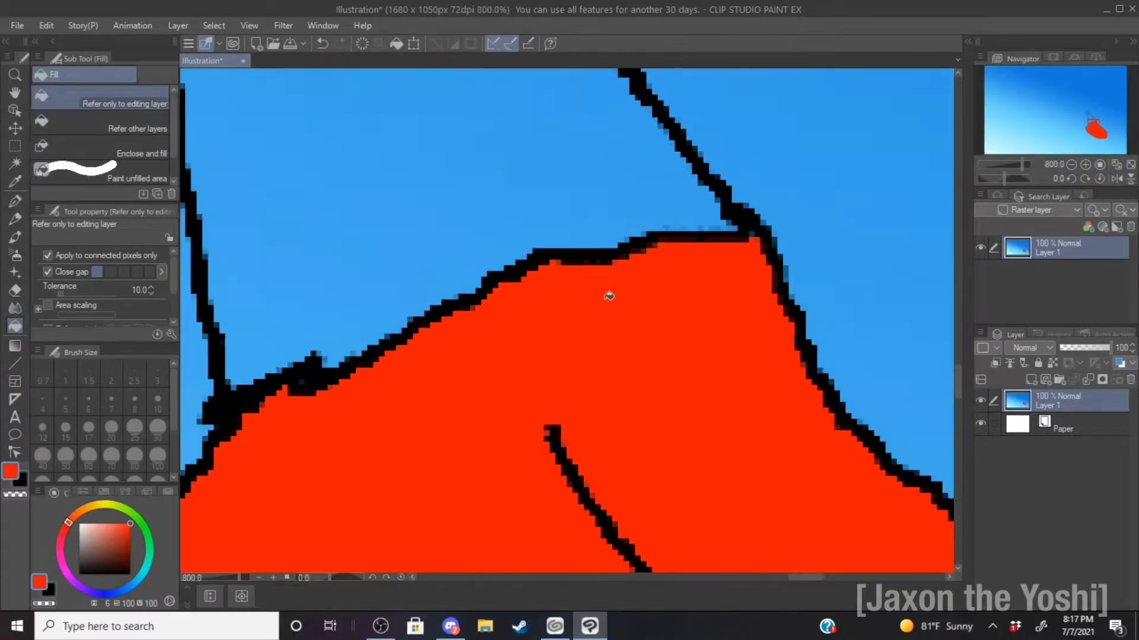
scroll(635, 347, down, 4)
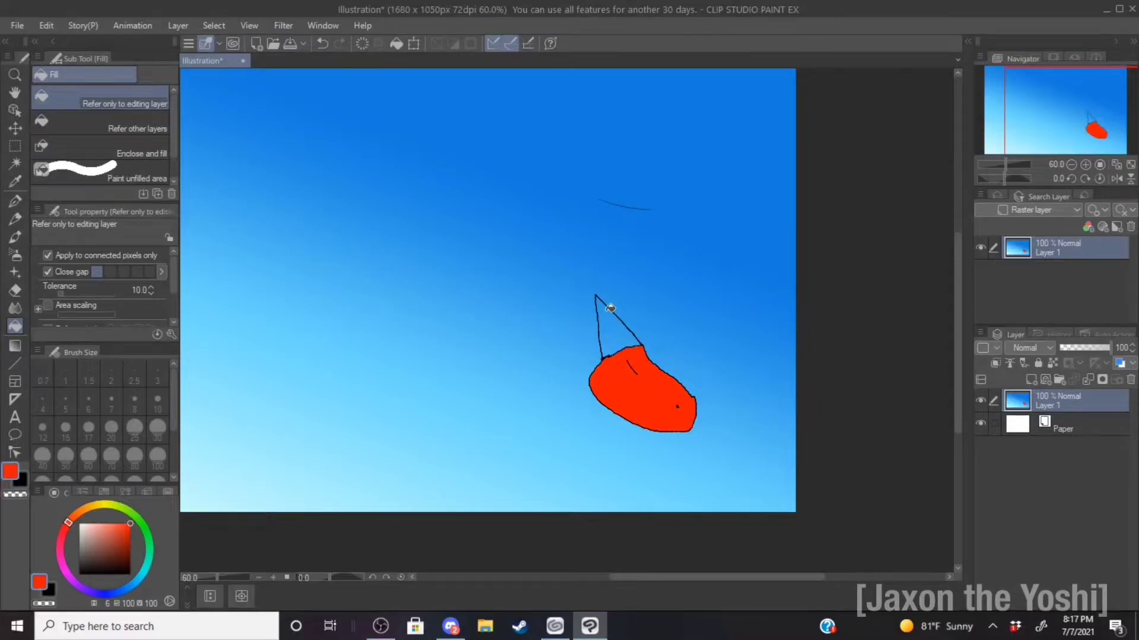
- Fill the triangular horn with light yellow
scroll(607, 317, up, 2)
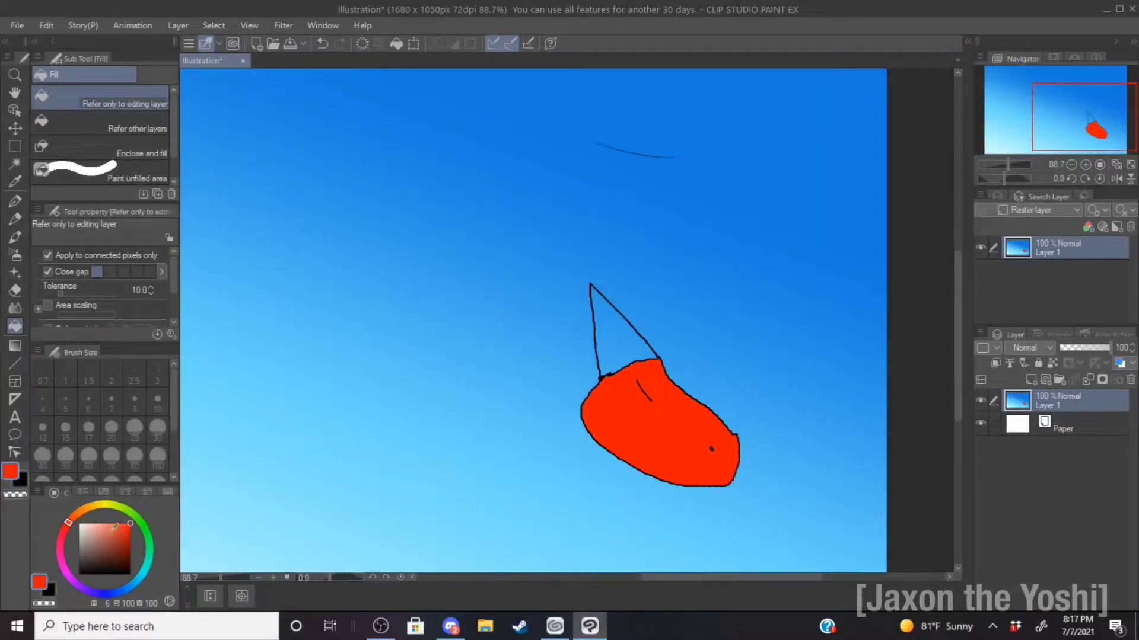
click(100, 505)
click(102, 528)
drag(105, 523, 111, 524)
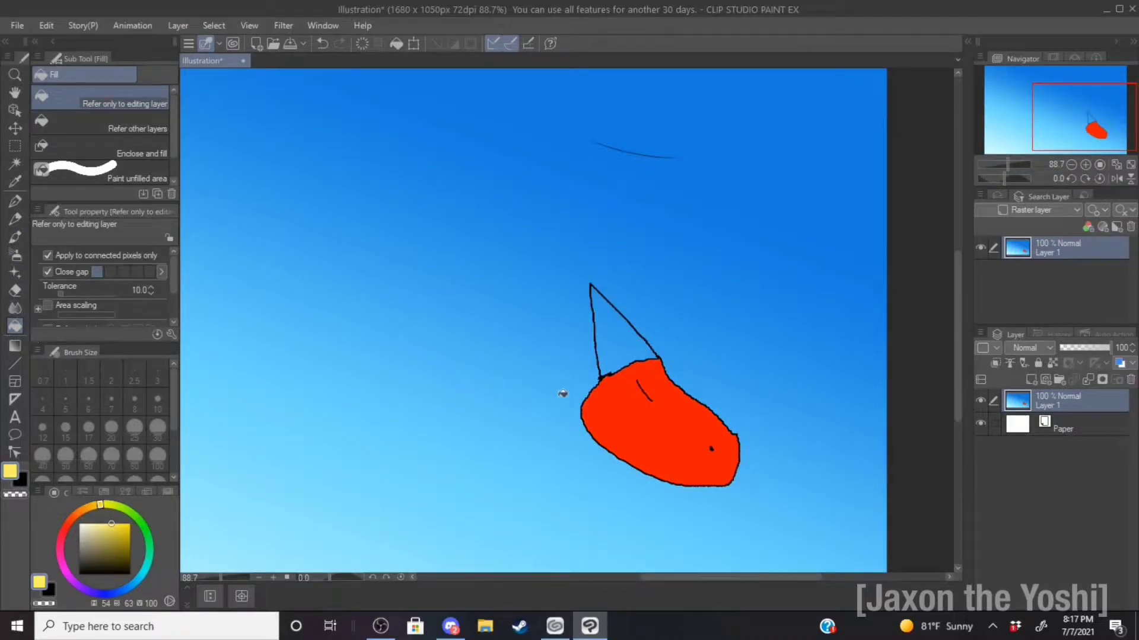
click(607, 359)
scroll(607, 359, up, 3)
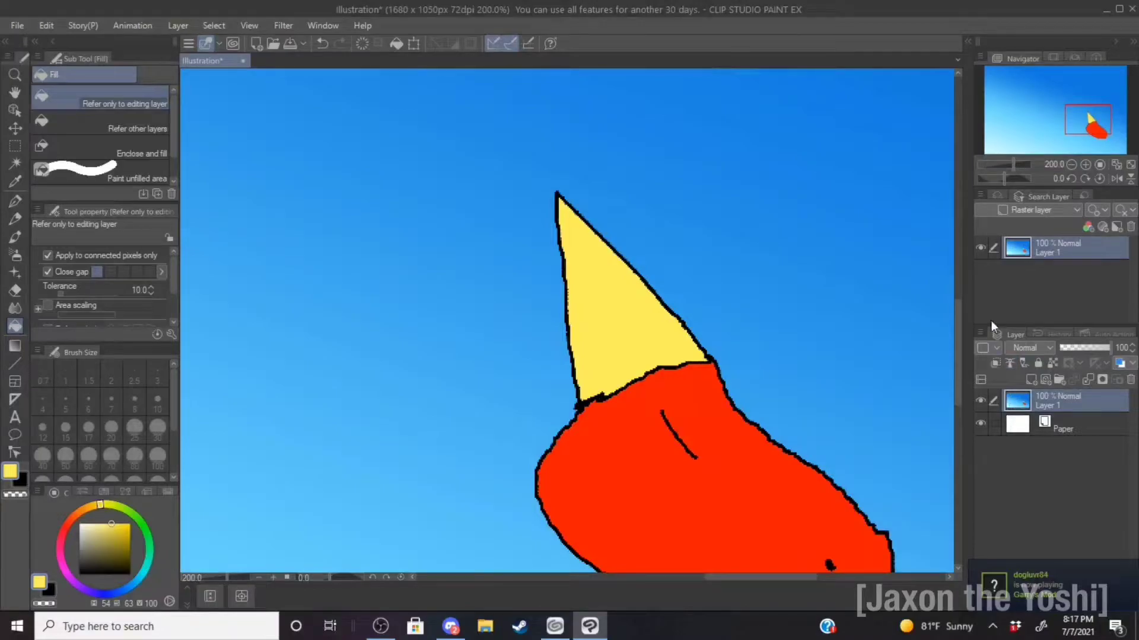
- Add a new raster layer and place it beneath Layer 1
click(1103, 227)
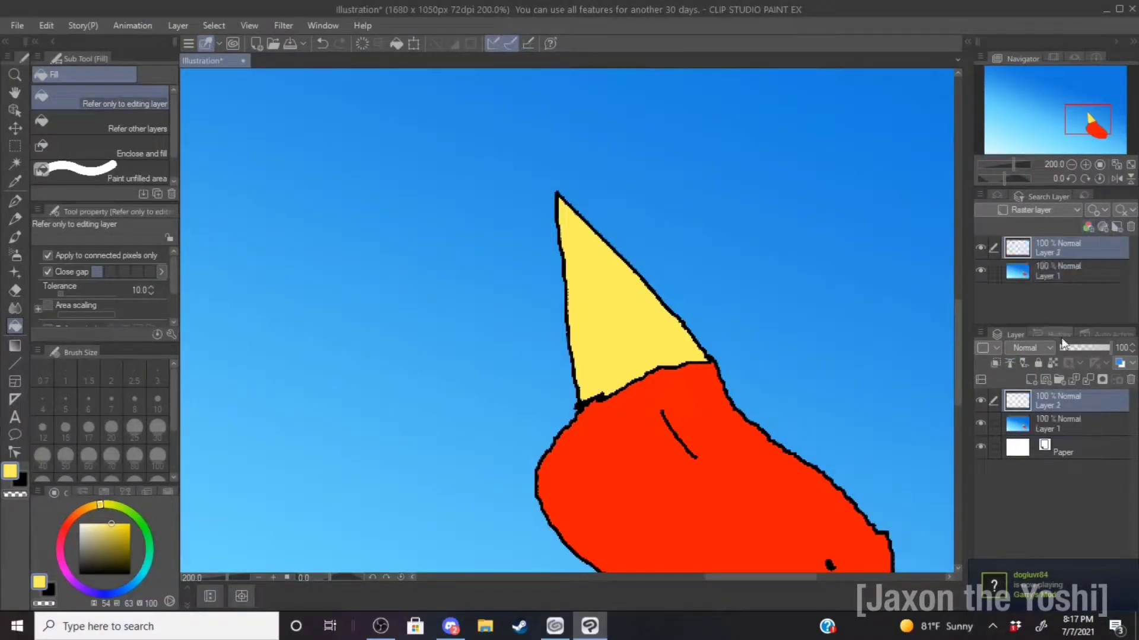
click(981, 424)
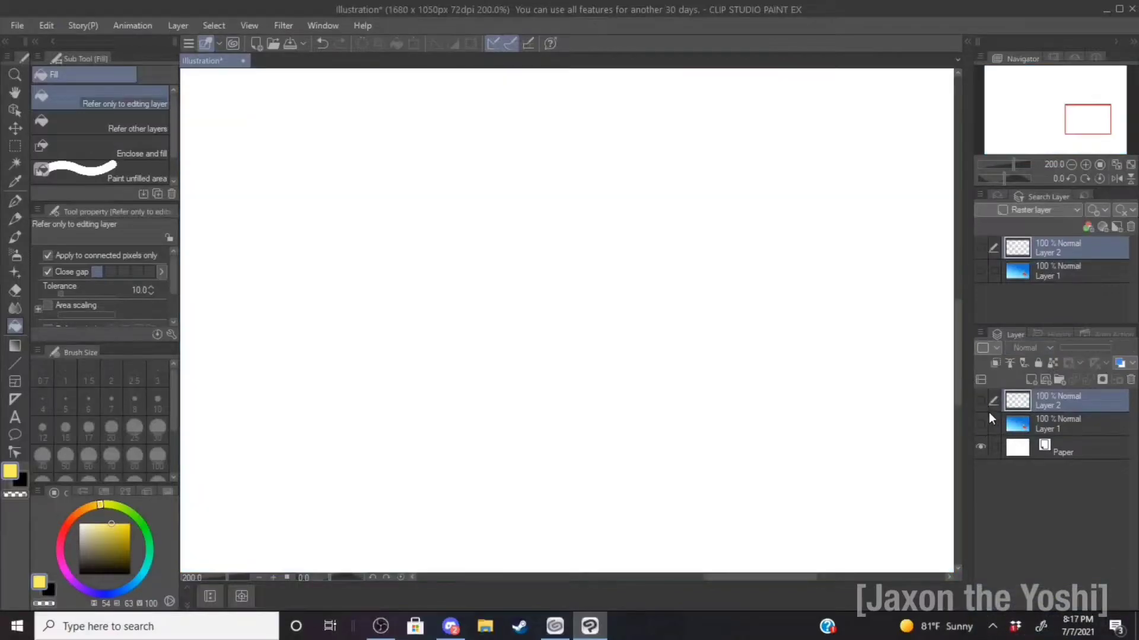
click(979, 425)
drag(1018, 401, 1015, 424)
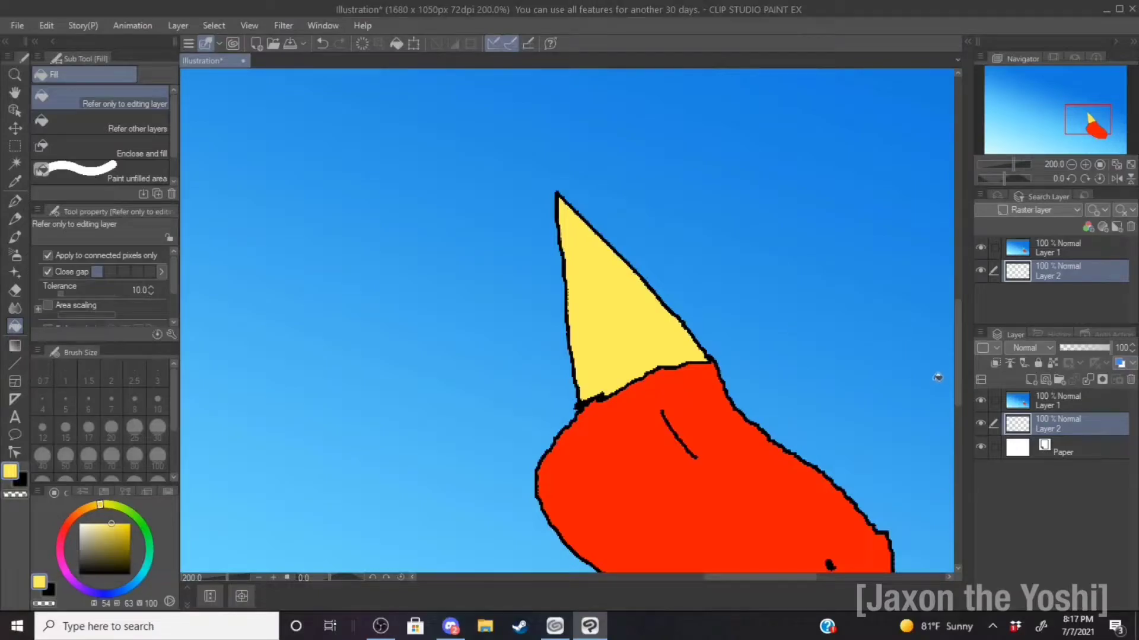
- Try to draw a black Turnip pen stroke on Layer 2 where the horn meets the head
click(980, 401)
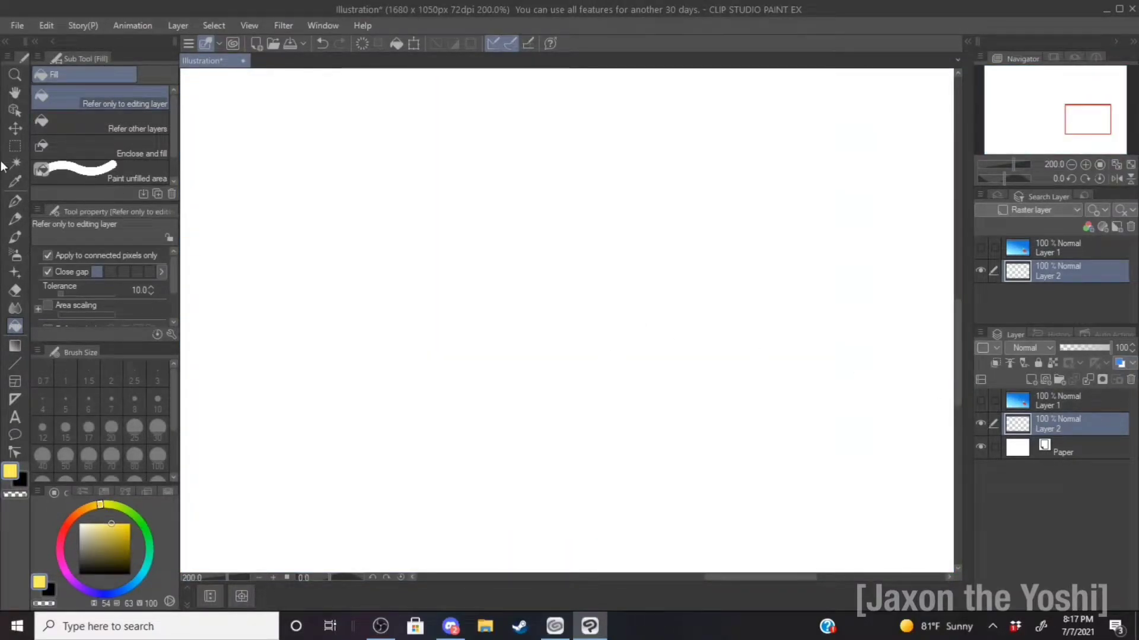
click(15, 201)
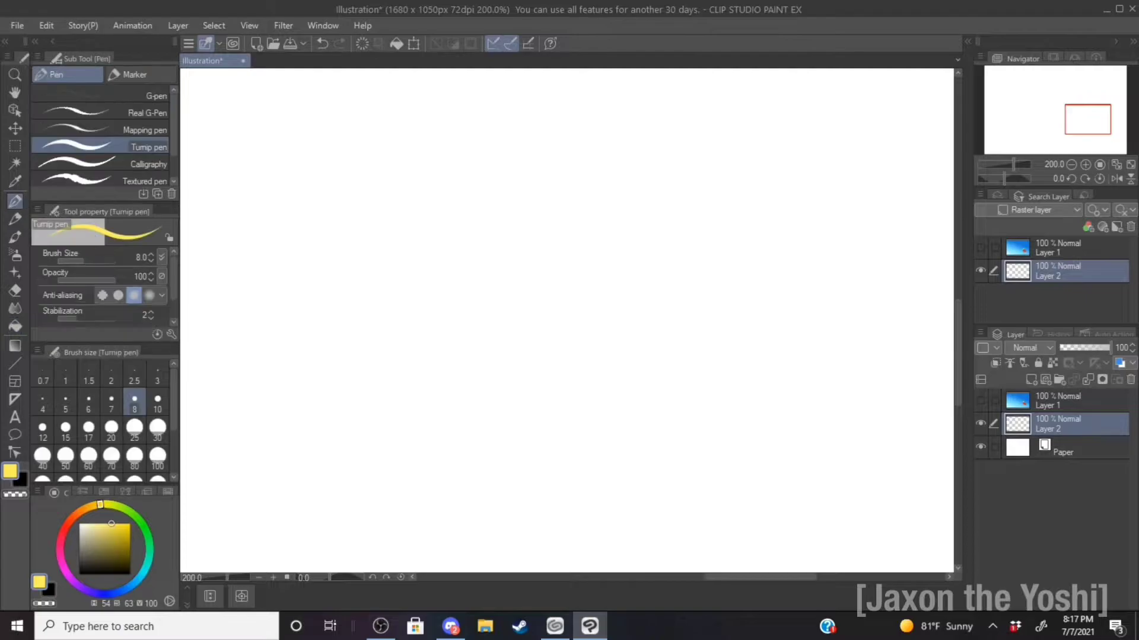
click(981, 401)
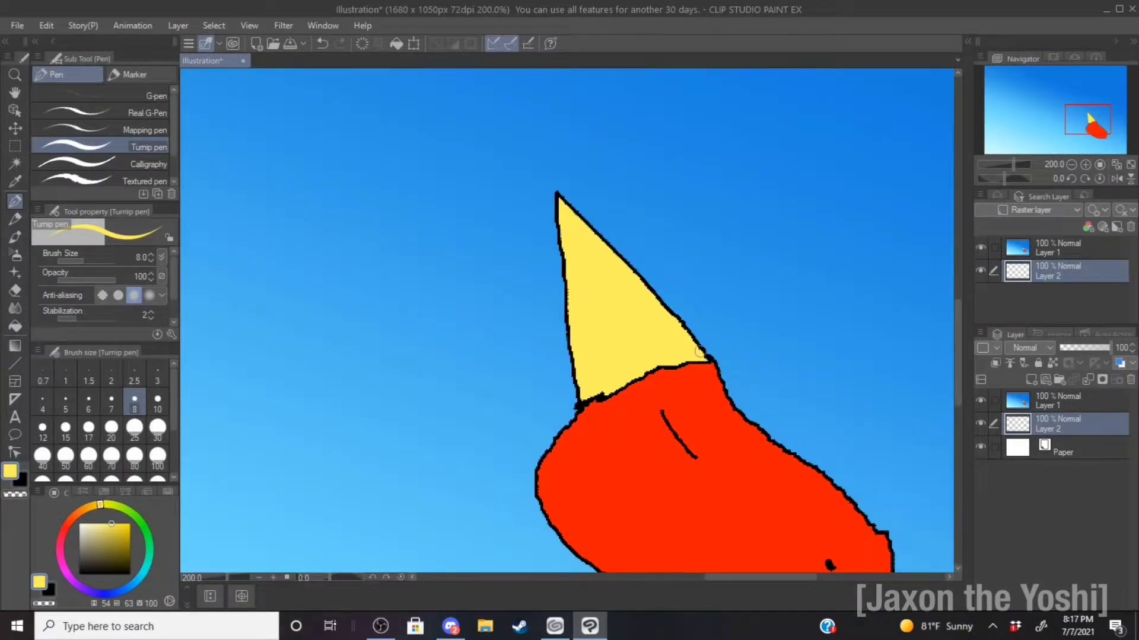
click(126, 574)
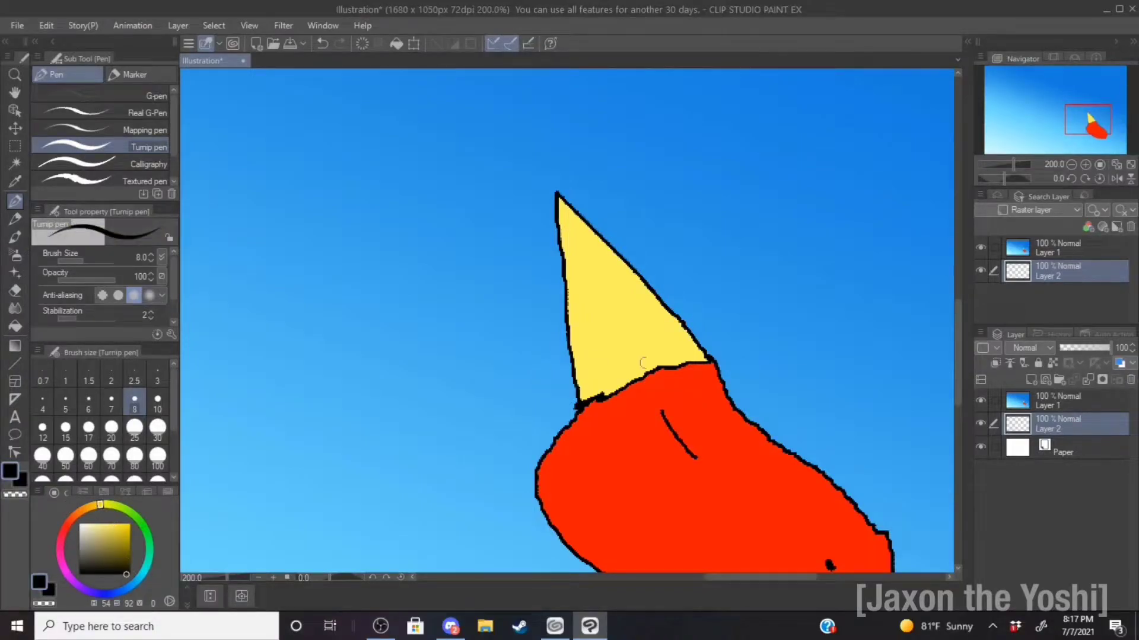
drag(703, 358, 710, 356)
- Fill all the blue gradient areas around the character on Layer 1 with white
click(1012, 403)
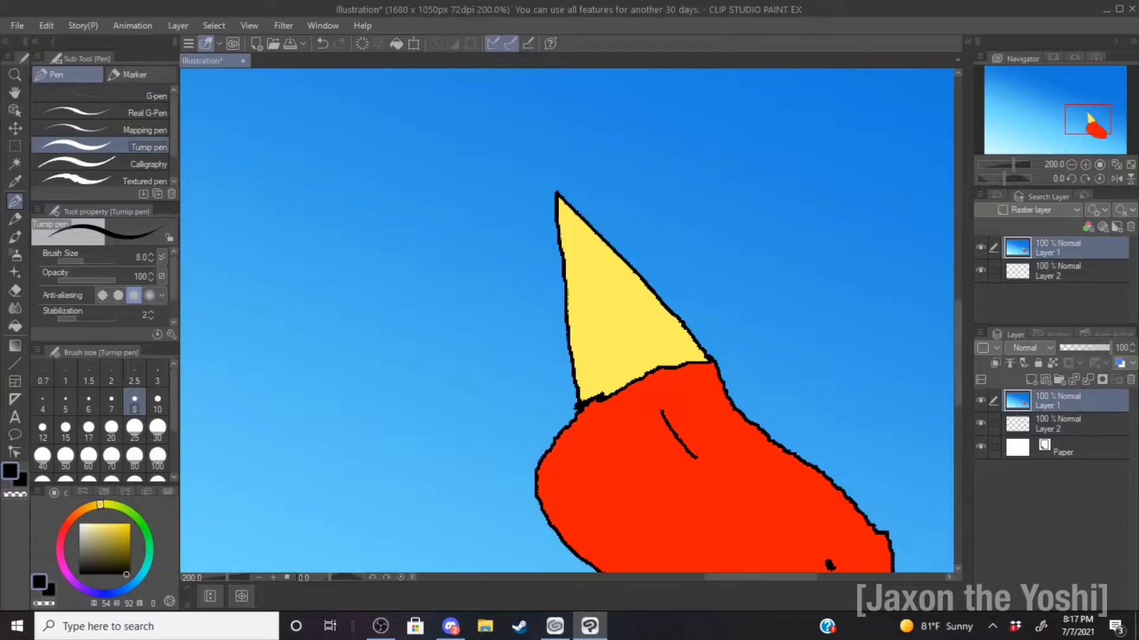
mouse_move(701, 360)
mouse_down()
mouse_move(725, 320)
mouse_move(762, 295)
mouse_up()
click(323, 44)
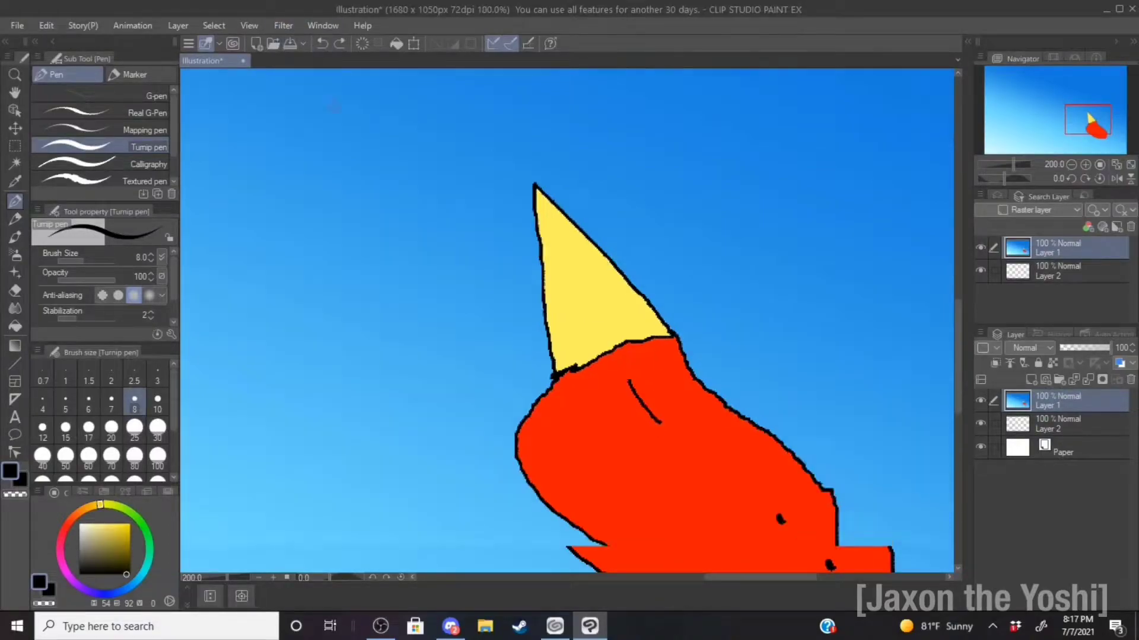
scroll(190, 119, down, 4)
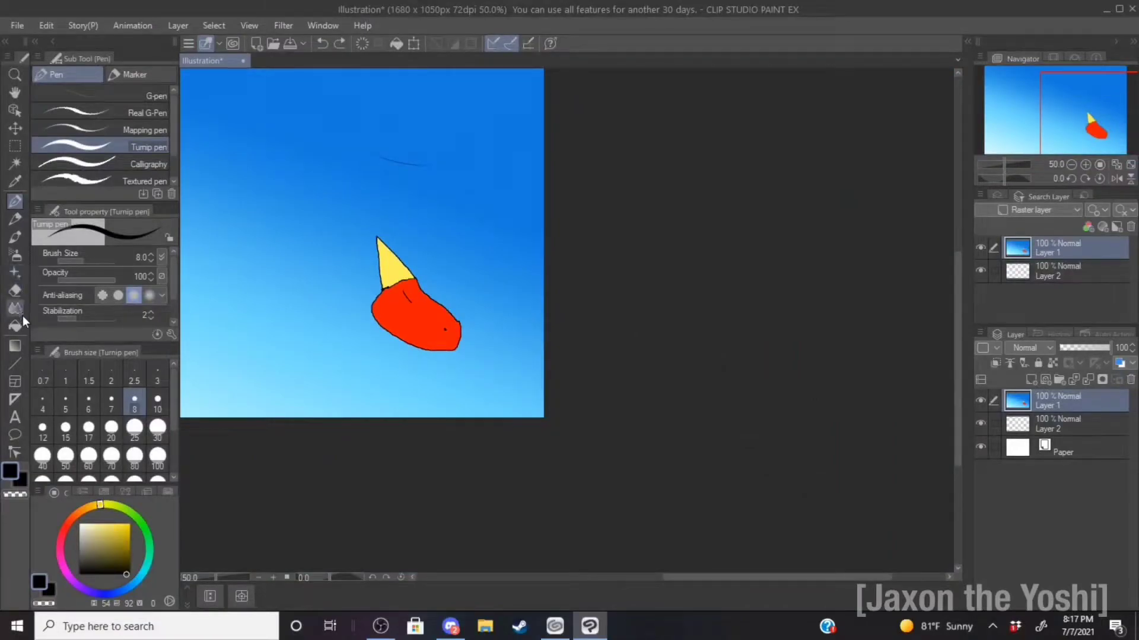
click(15, 325)
click(79, 524)
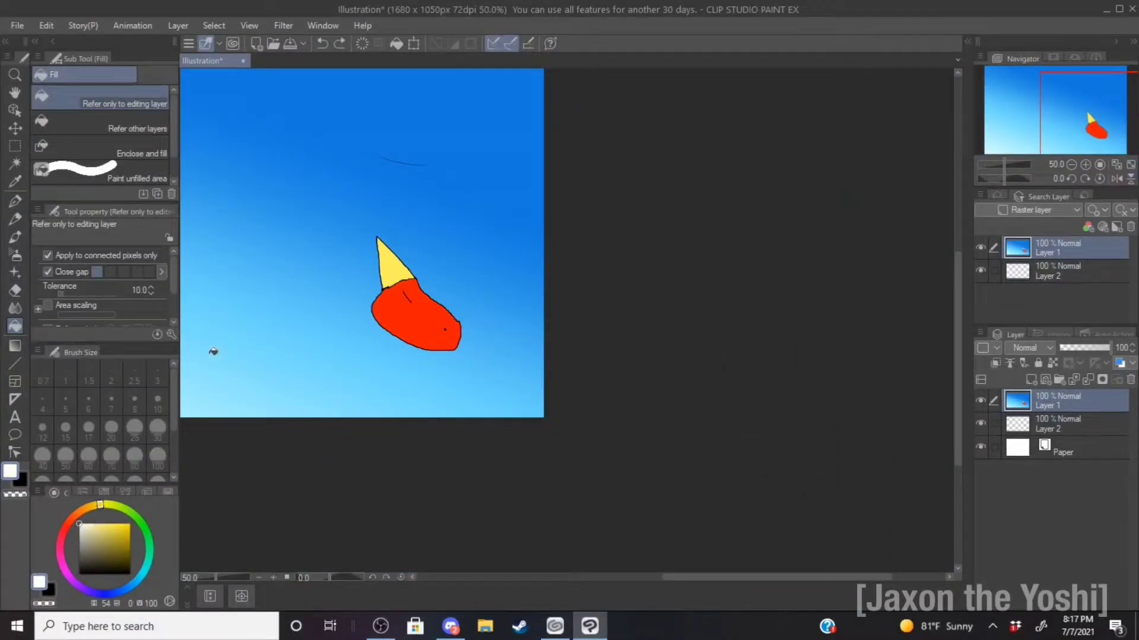
click(220, 336)
click(279, 233)
click(264, 274)
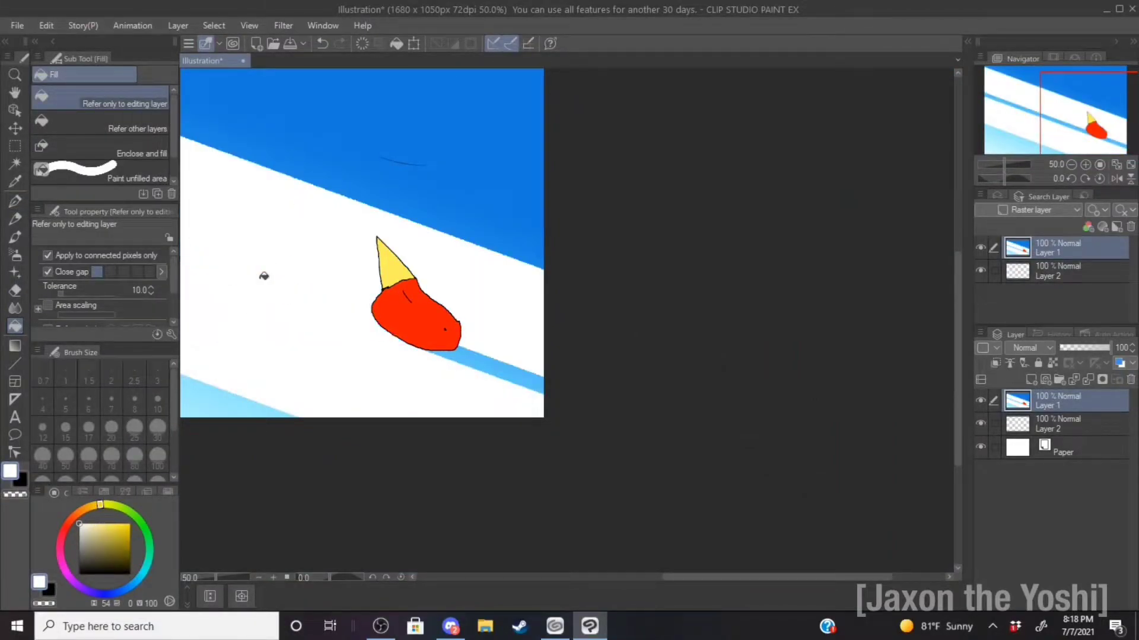
click(233, 390)
click(507, 368)
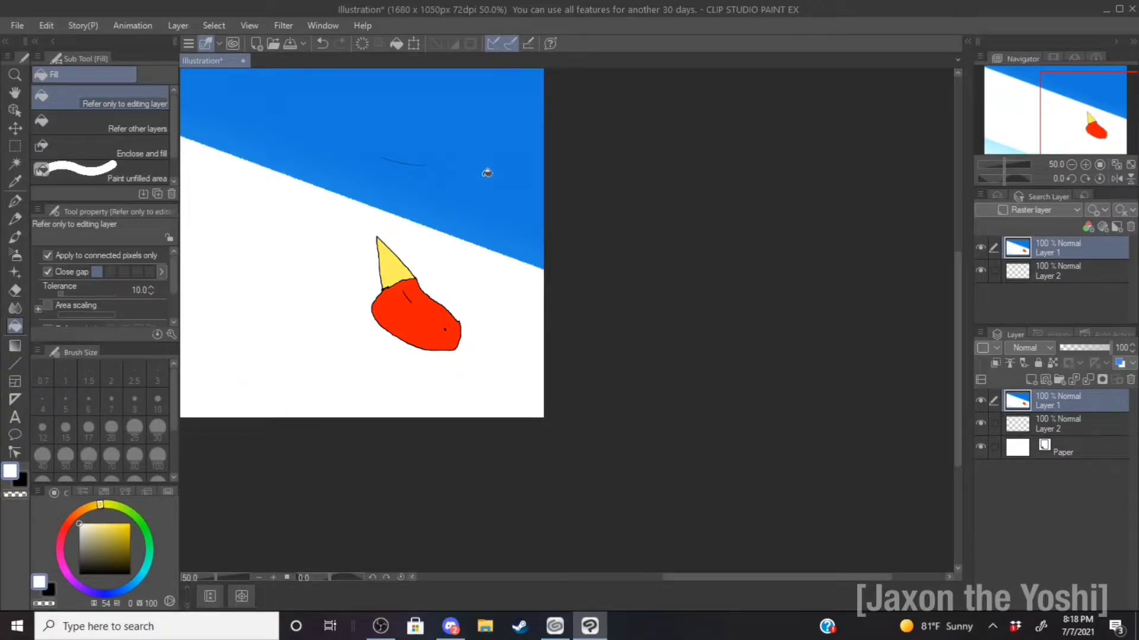
click(486, 172)
drag(682, 579, 580, 554)
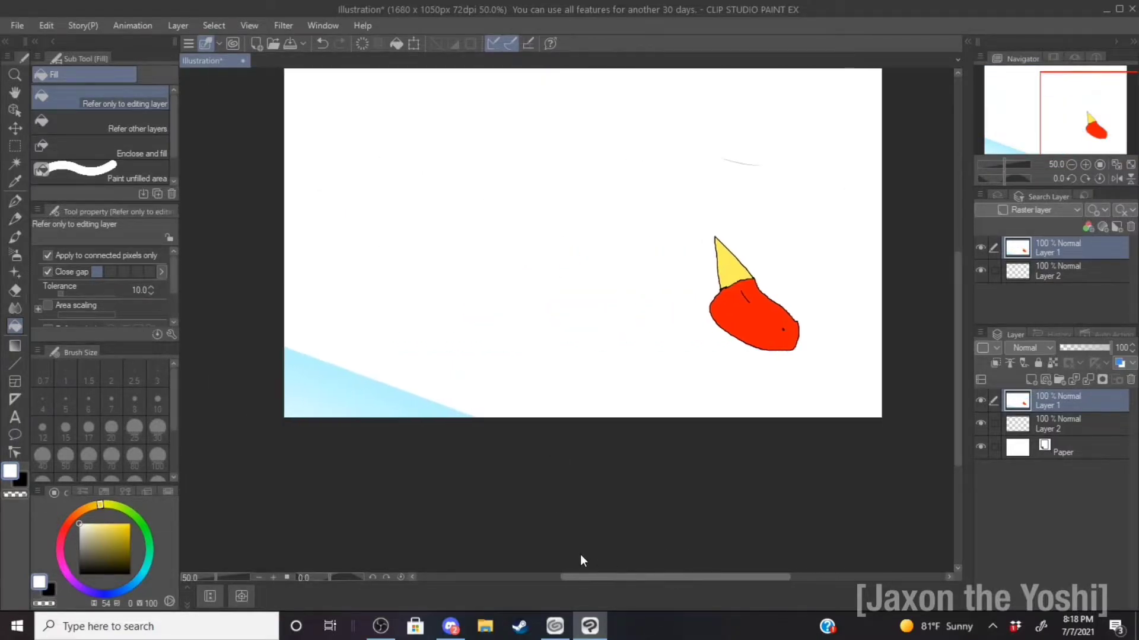
click(382, 381)
- Apply the Midday sky gradient diagonally to Layer 2
click(1069, 425)
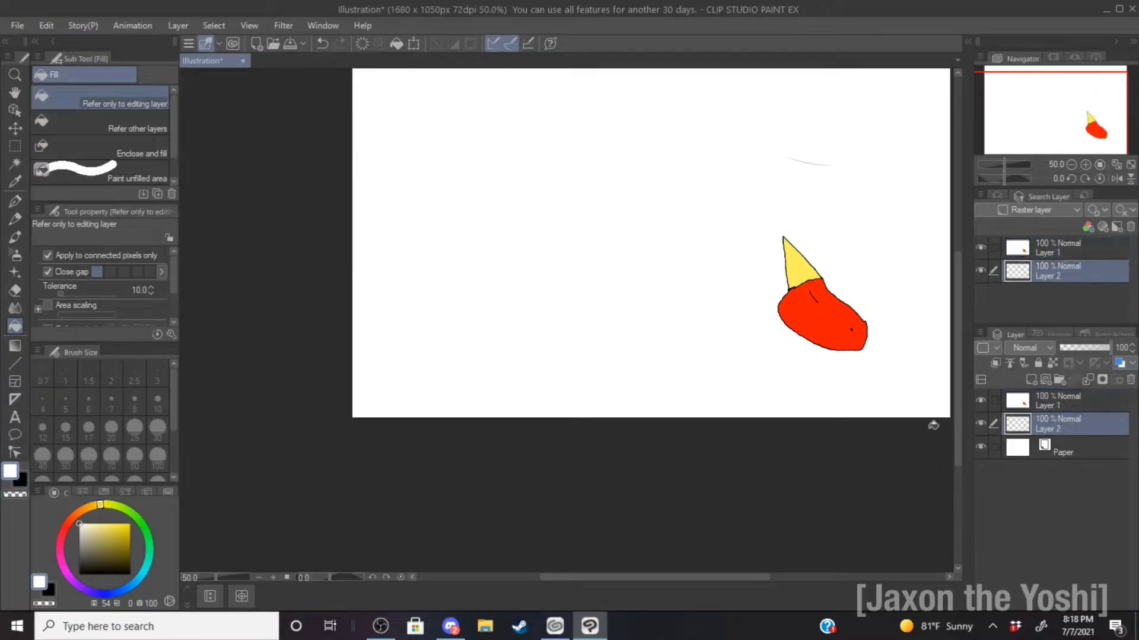
click(15, 346)
drag(480, 223, 501, 232)
drag(553, 259, 615, 303)
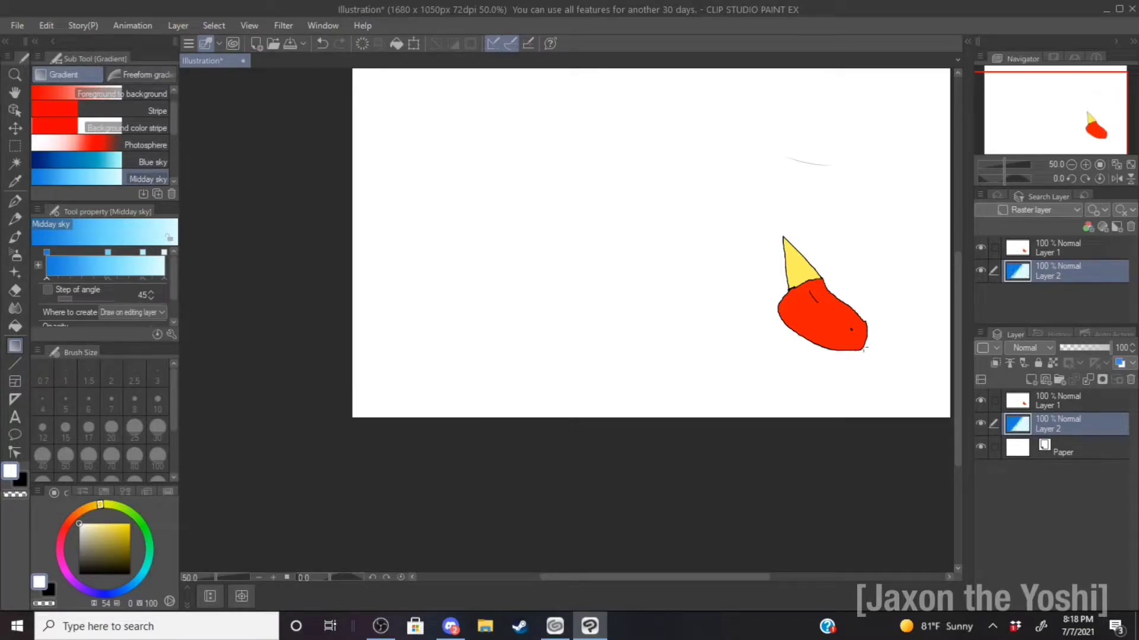
- Toggle Layer 1's visibility to check the sky gradient on Layer 2 behind the character
click(981, 402)
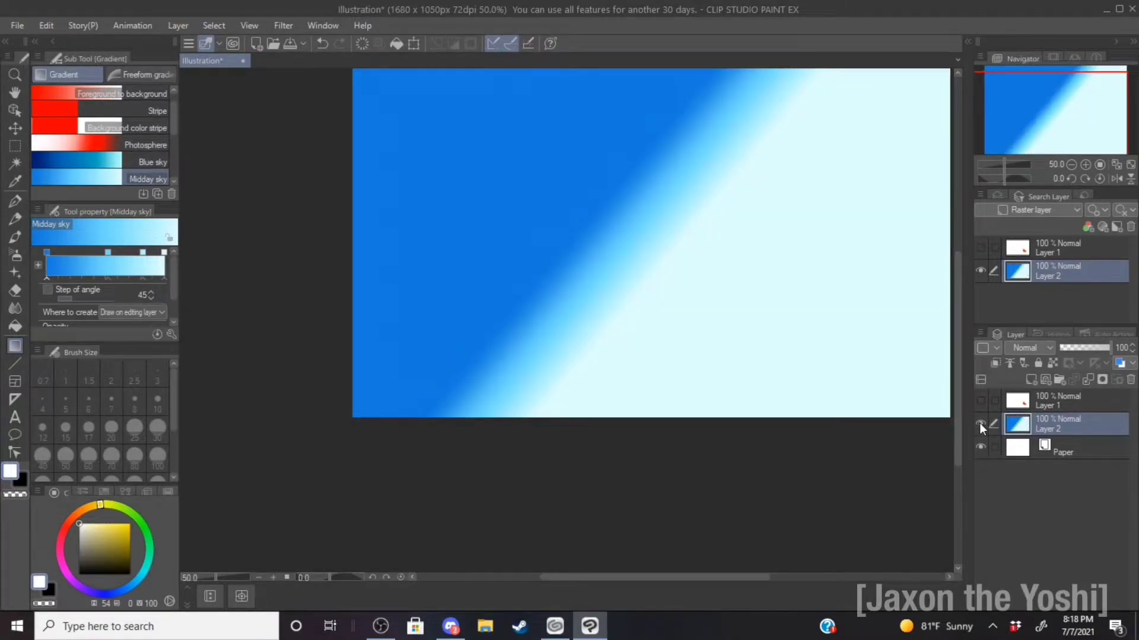
click(979, 401)
click(978, 399)
click(980, 401)
- Move Layer 1 beneath Layer 2 in the layer stack
drag(1016, 402, 1020, 438)
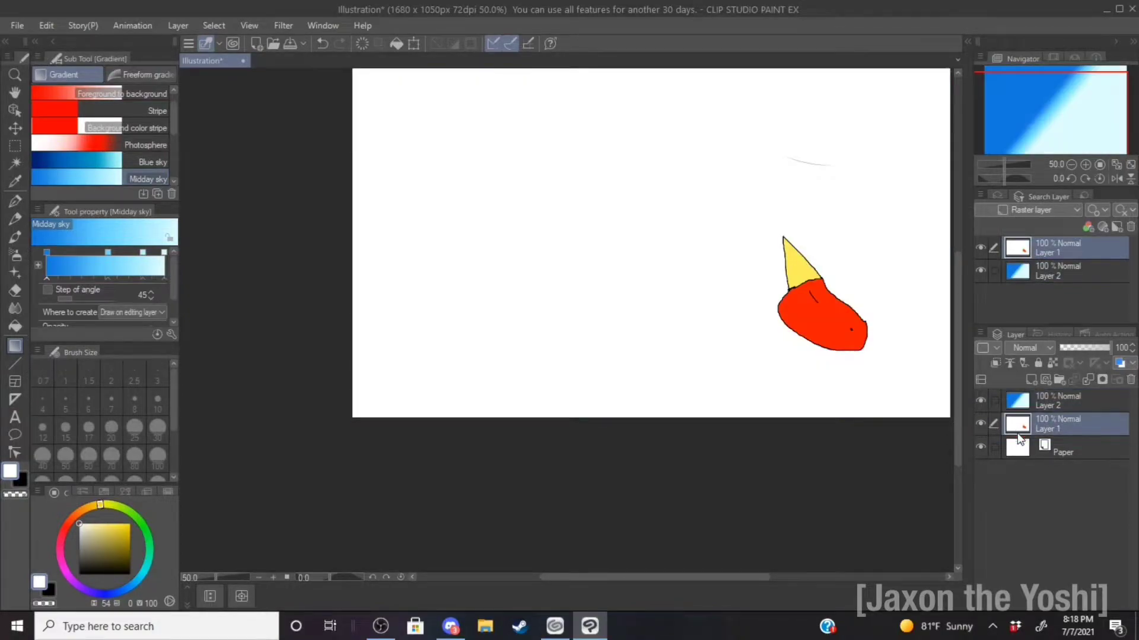
click(994, 402)
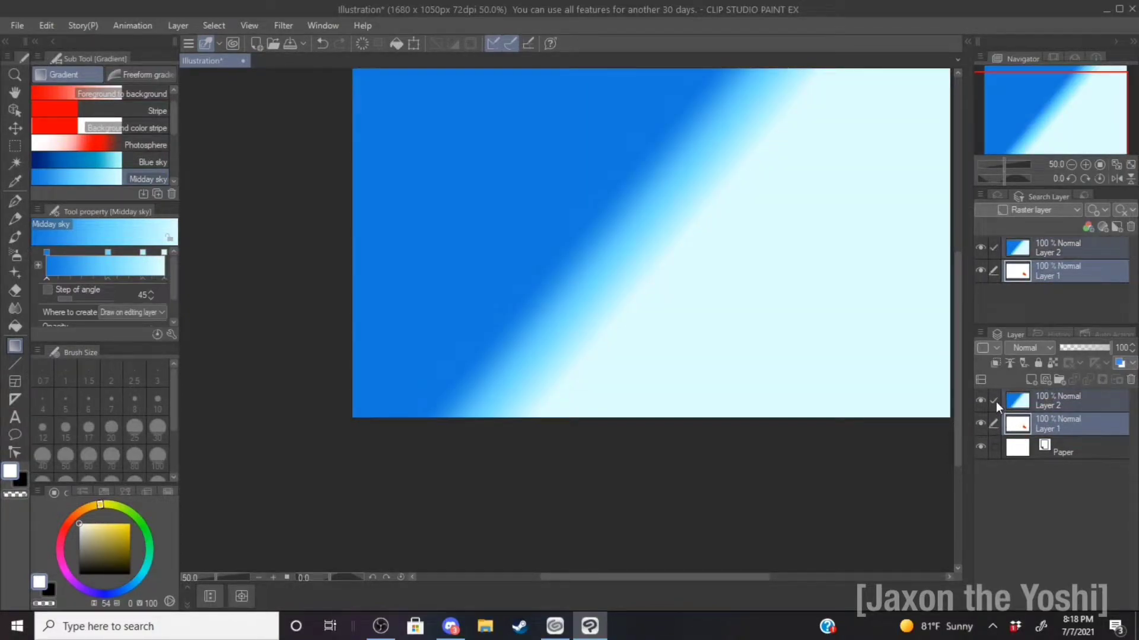
click(995, 401)
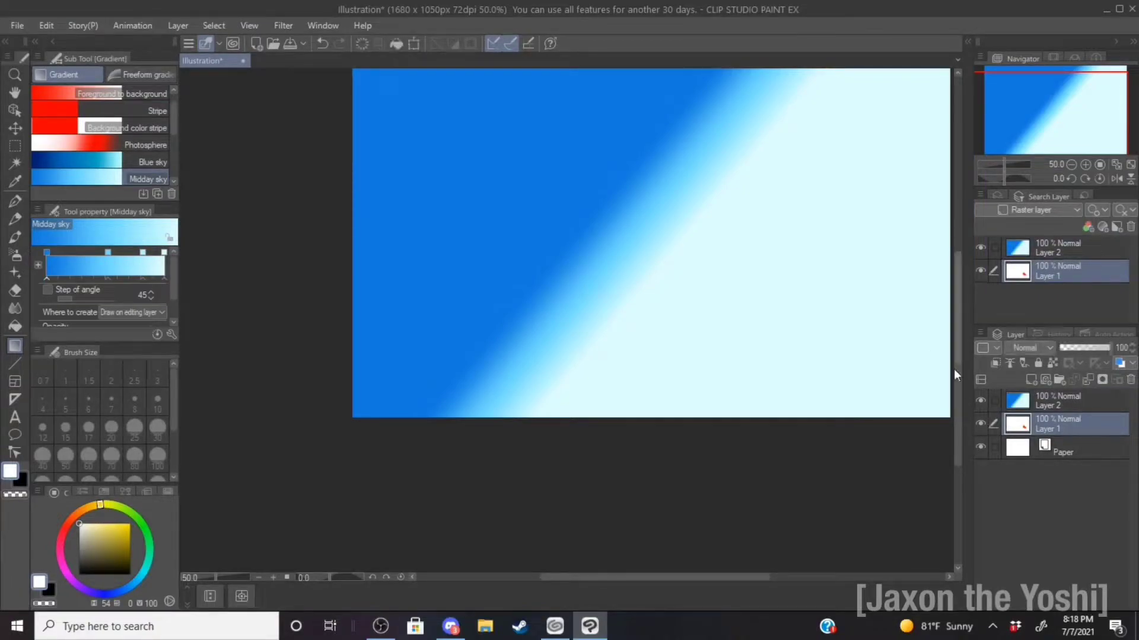
drag(707, 578, 739, 581)
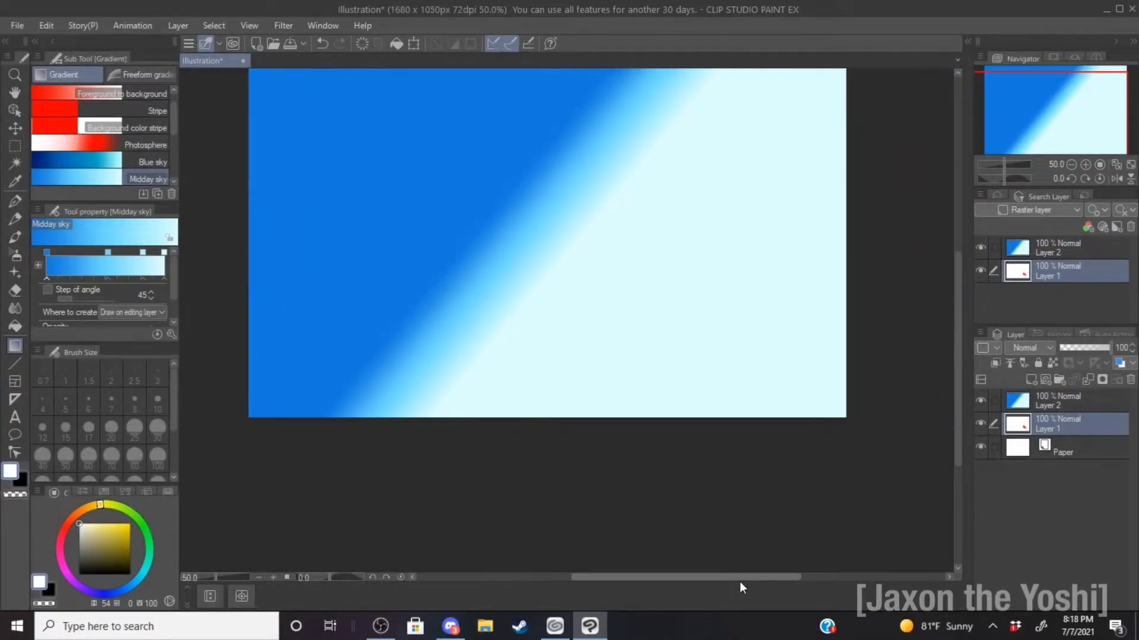
- Move Layer 2 back beneath Layer 1 and toggle both layers' visibility, leaving both shown
click(979, 402)
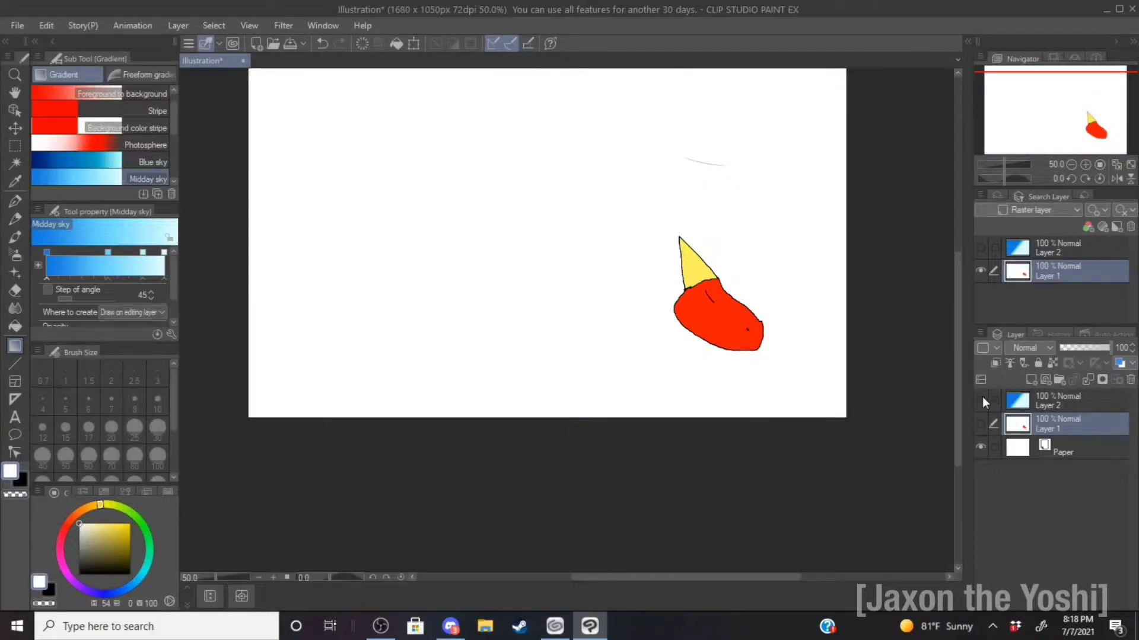
click(980, 423)
ctrl+click(1019, 406)
drag(1019, 405, 985, 429)
click(982, 425)
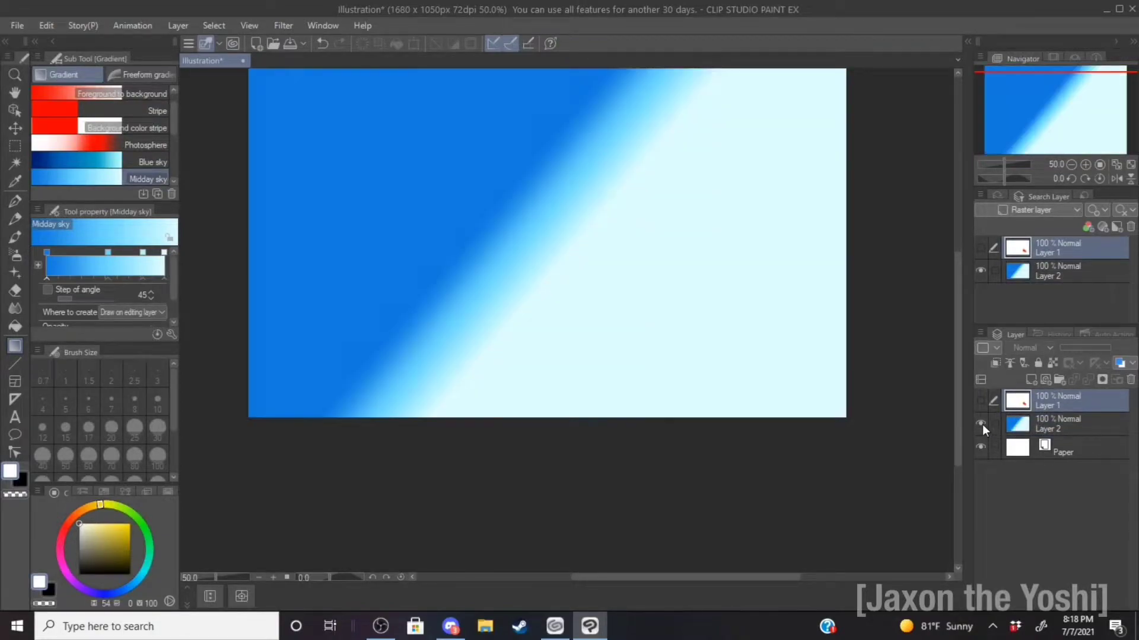
click(982, 404)
click(982, 403)
click(981, 403)
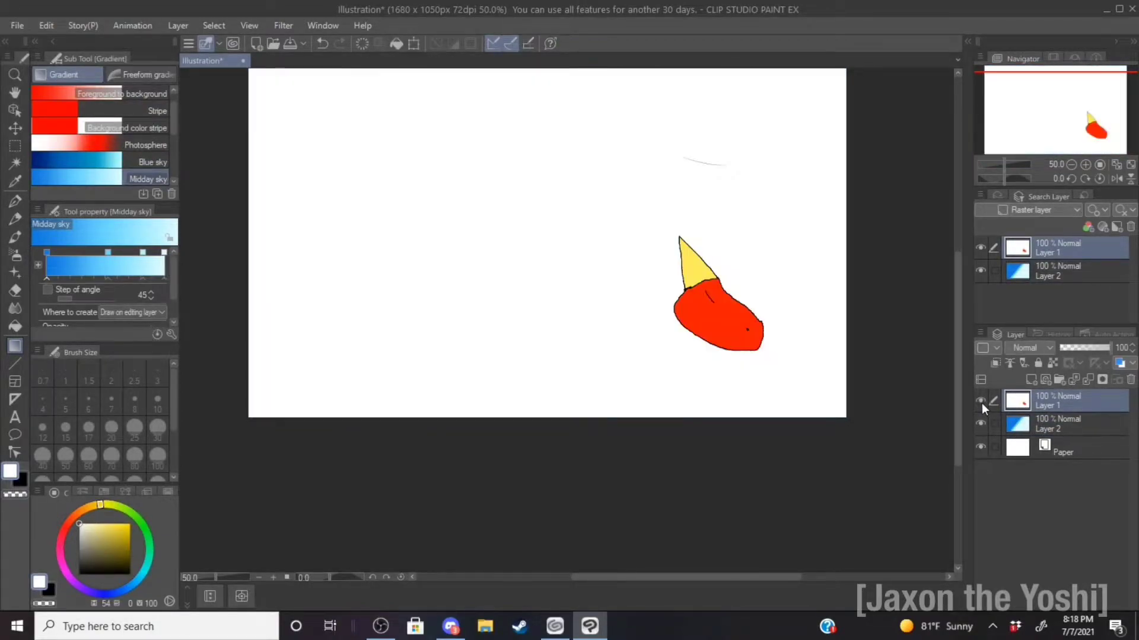
- Erase the whole drawing from Layer 1 with the Hard eraser at brush size 2000, and reduce the eraser size to 0.7
click(15, 290)
mouse_move(346, 259)
mouse_down()
mouse_move(452, 257)
mouse_move(407, 298)
mouse_move(476, 231)
mouse_move(249, 323)
mouse_up()
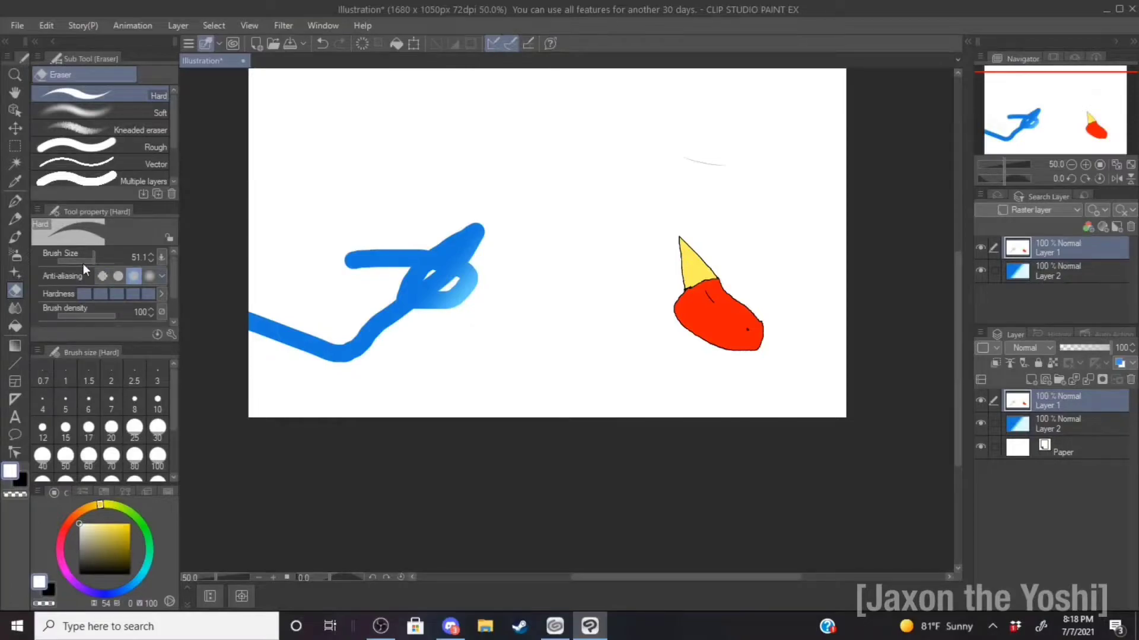
drag(92, 260, 119, 261)
mouse_move(255, 306)
mouse_down()
mouse_move(368, 380)
mouse_move(658, 202)
mouse_up()
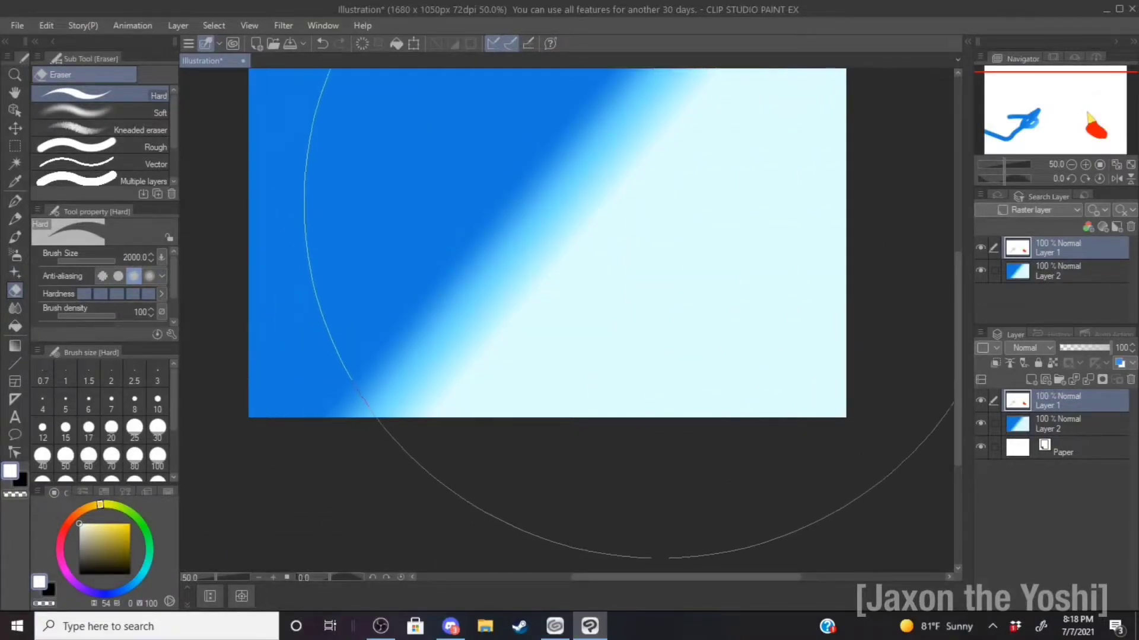
drag(76, 261, 61, 260)
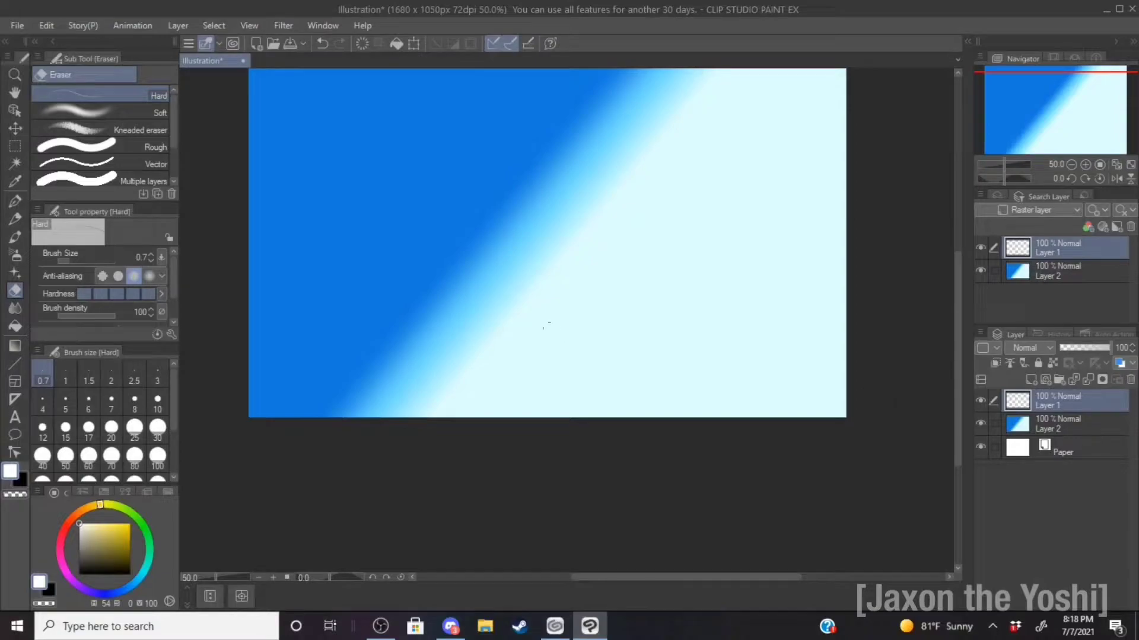
- Switch to the Turnip pen at brush size 8 with black as the drawing colour
click(14, 202)
scroll(590, 293, up, 1)
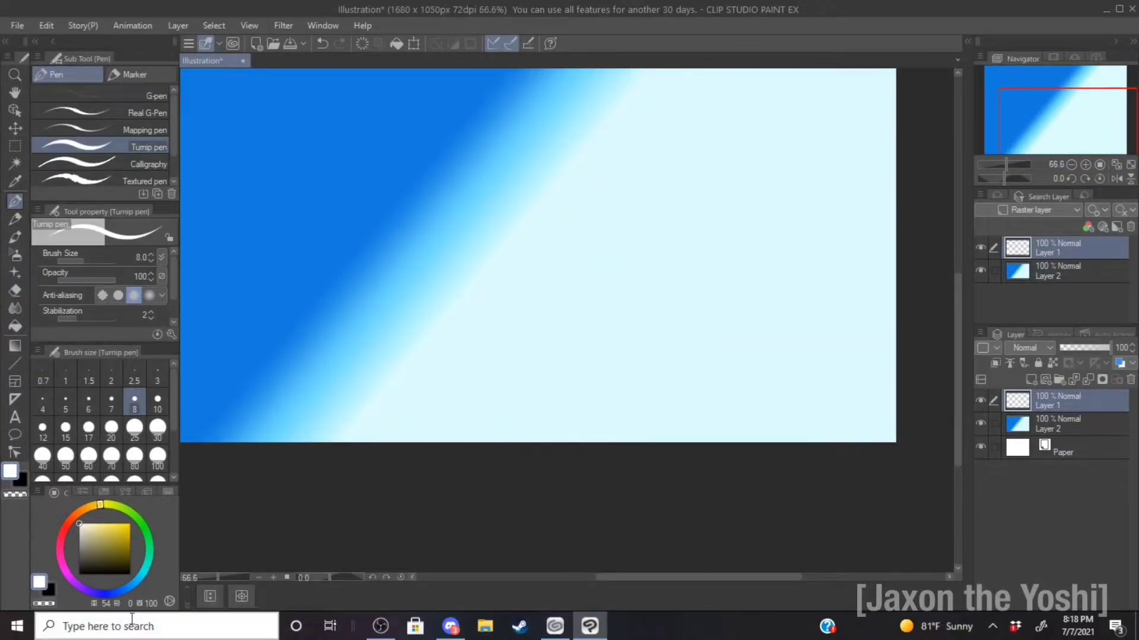
click(105, 575)
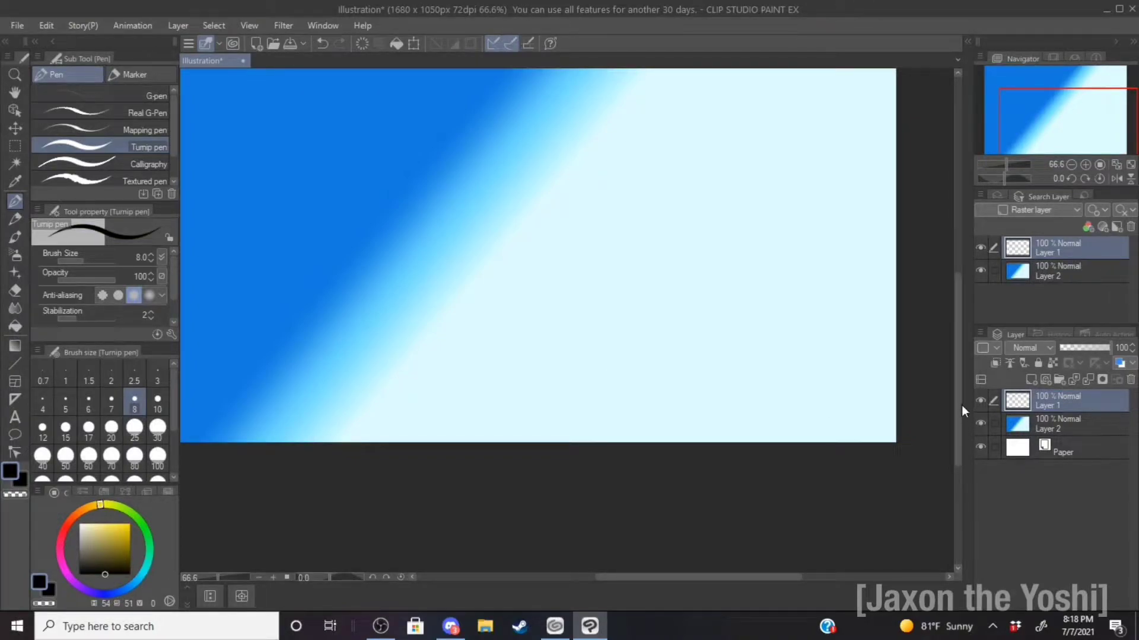
drag(956, 403, 959, 350)
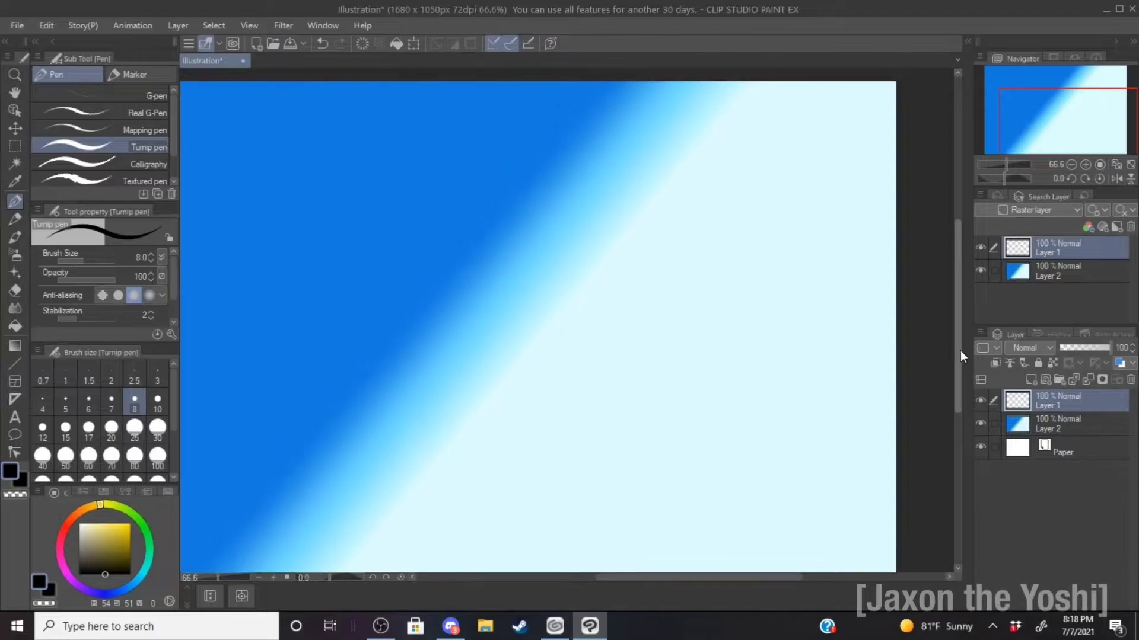
click(450, 627)
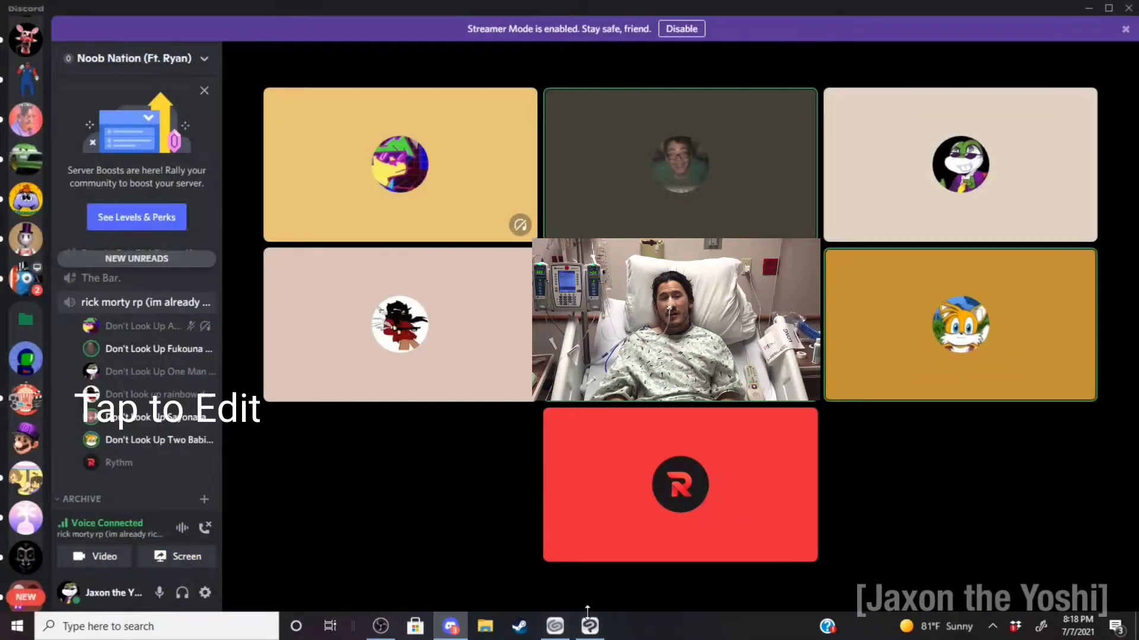
click(591, 627)
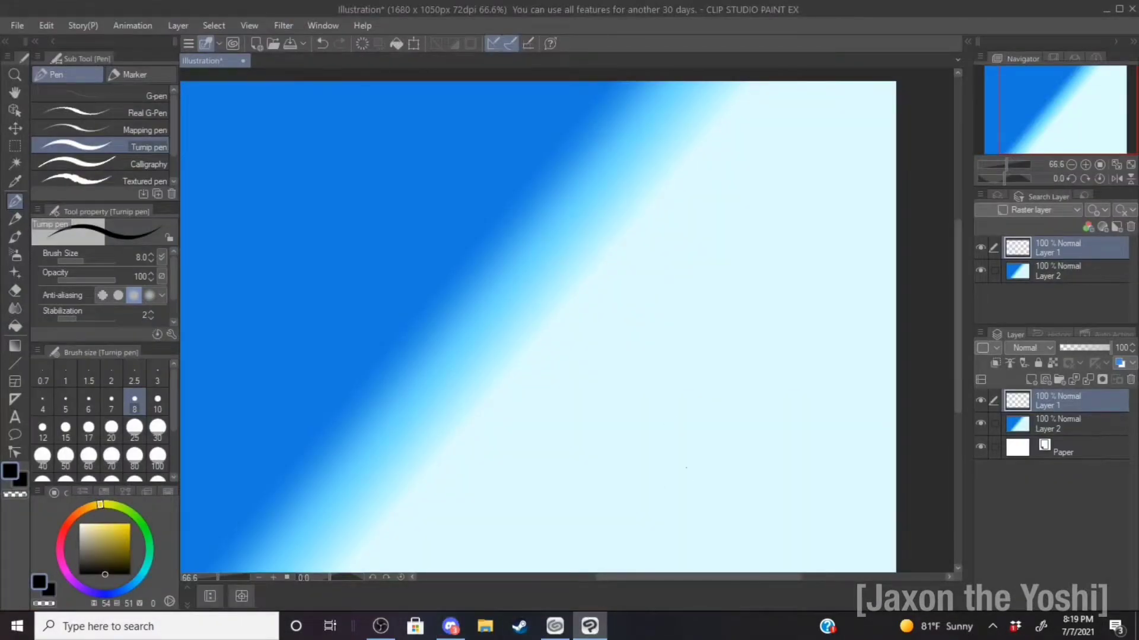
drag(713, 578, 687, 577)
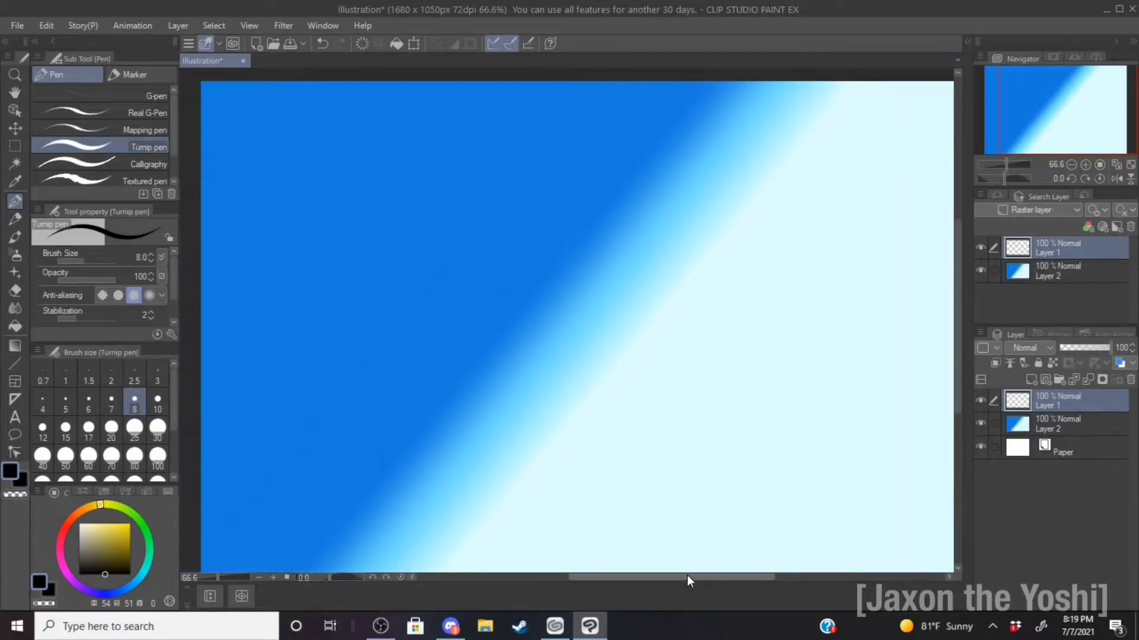
- Reapply the Midday sky gradient to Layer 2 at a steep diagonal, with the pale end in the lower-left area of the canvas
click(1015, 423)
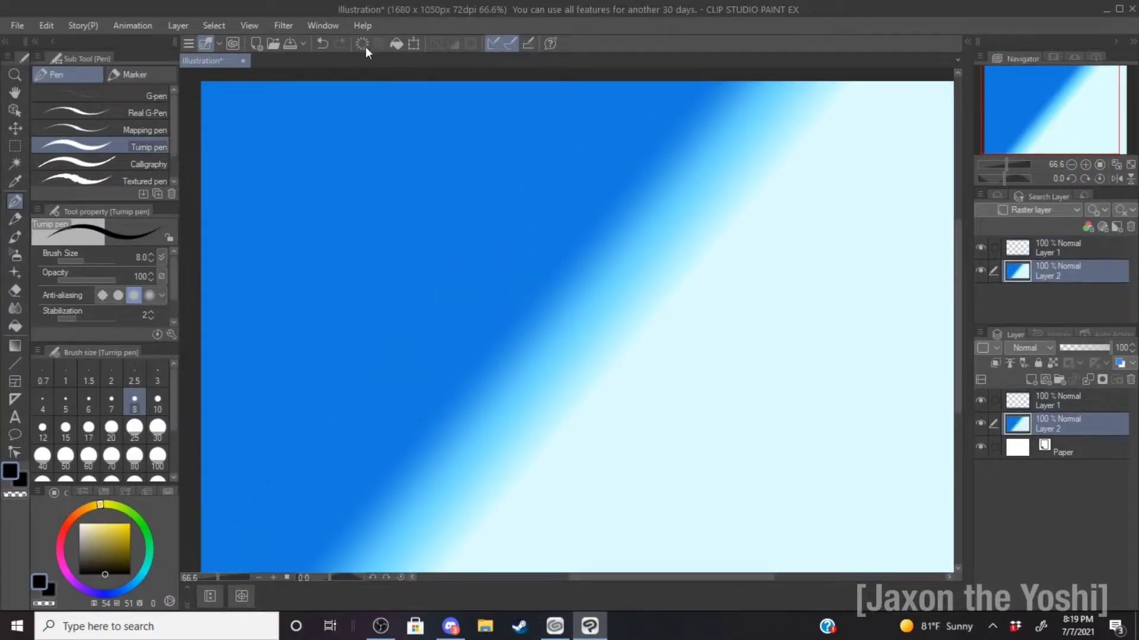
click(322, 45)
click(338, 44)
click(17, 293)
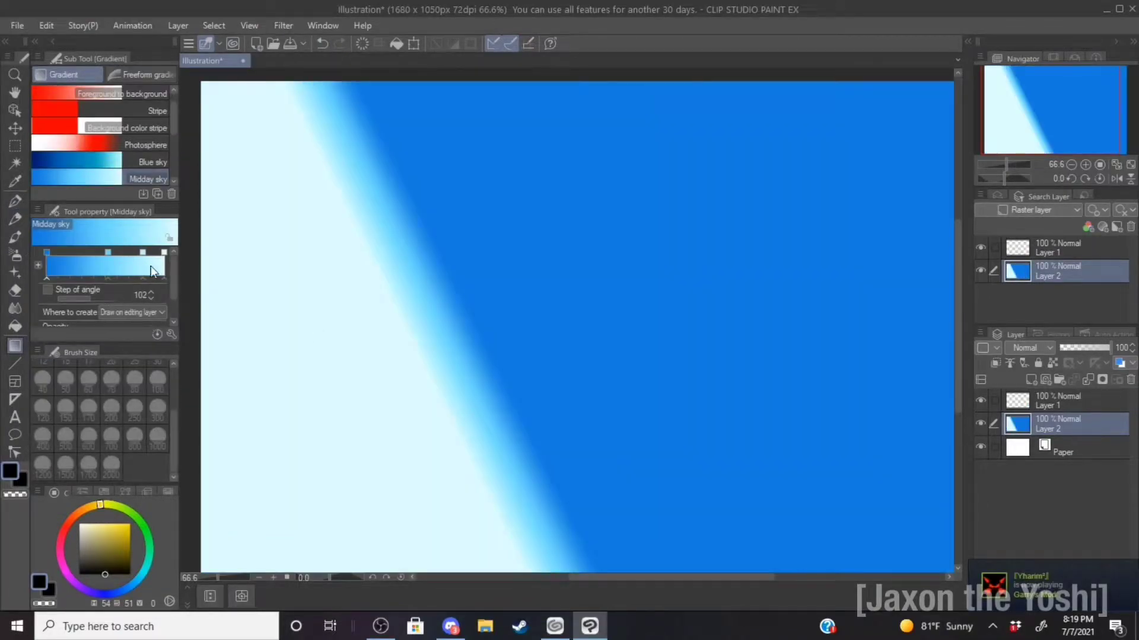
- Draw several overlapping Manga gradients above Layer 2 in different directions
scroll(173, 283, down, 1)
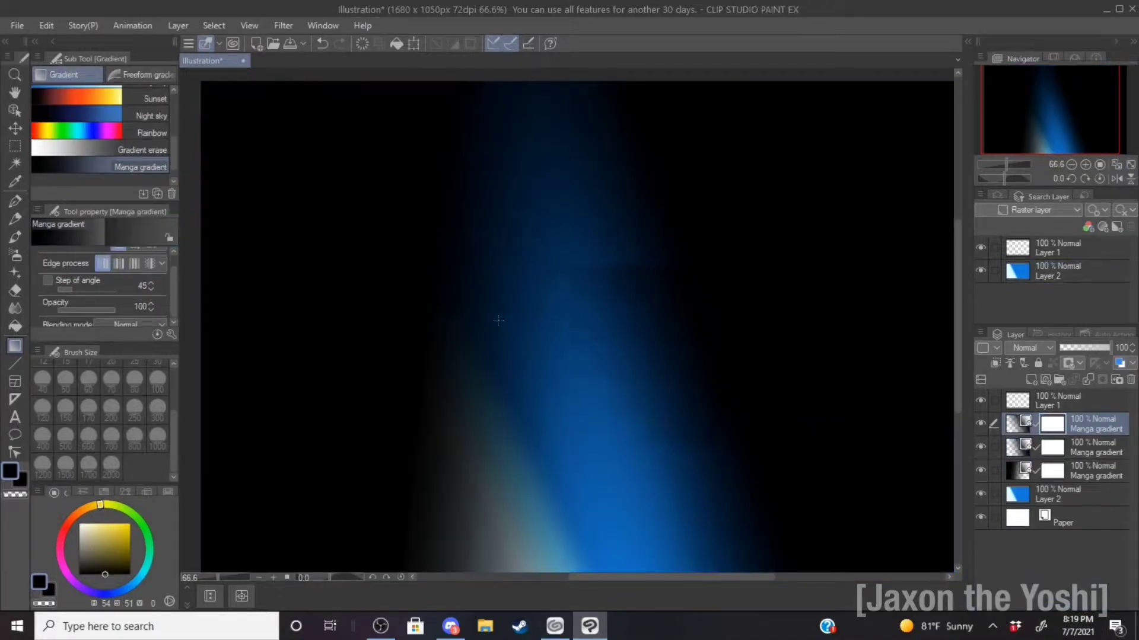
drag(582, 315, 300, 398)
drag(420, 356, 332, 381)
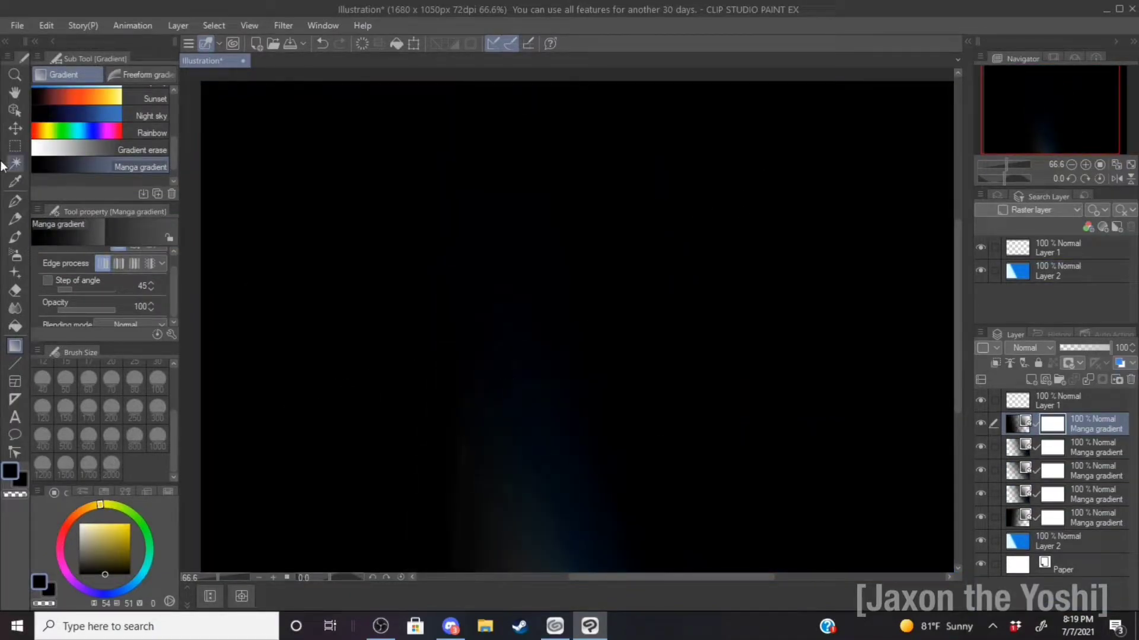
- Try to apply the Sunset gradient diagonally while the topmost Manga gradient layer is active
scroll(98, 132, up, 3)
scroll(104, 143, down, 1)
click(112, 163)
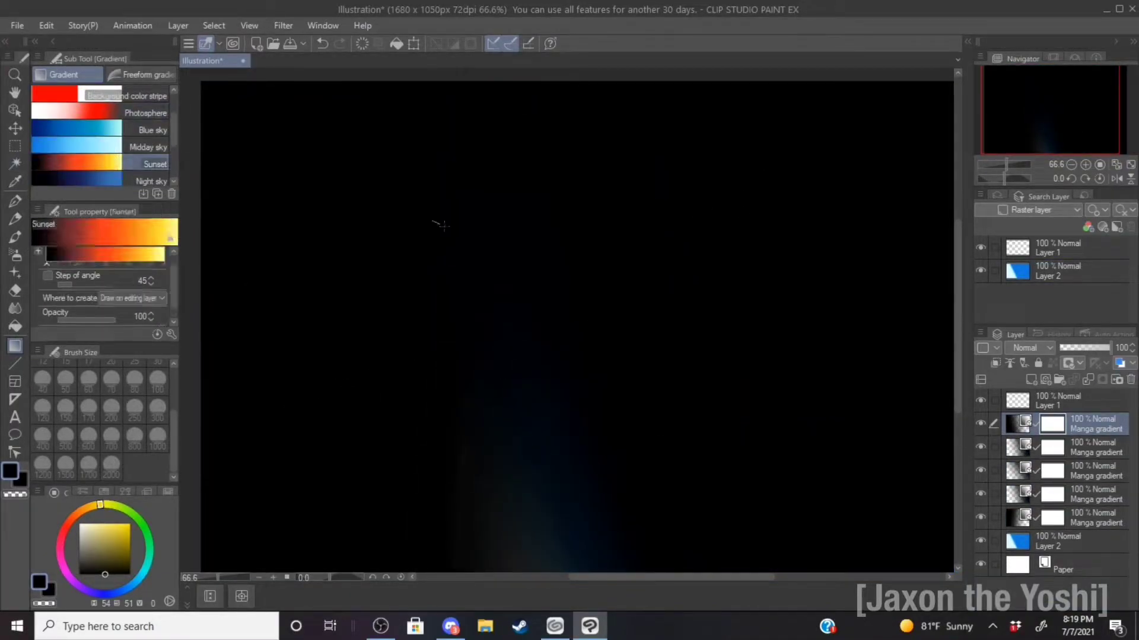
drag(621, 239, 228, 376)
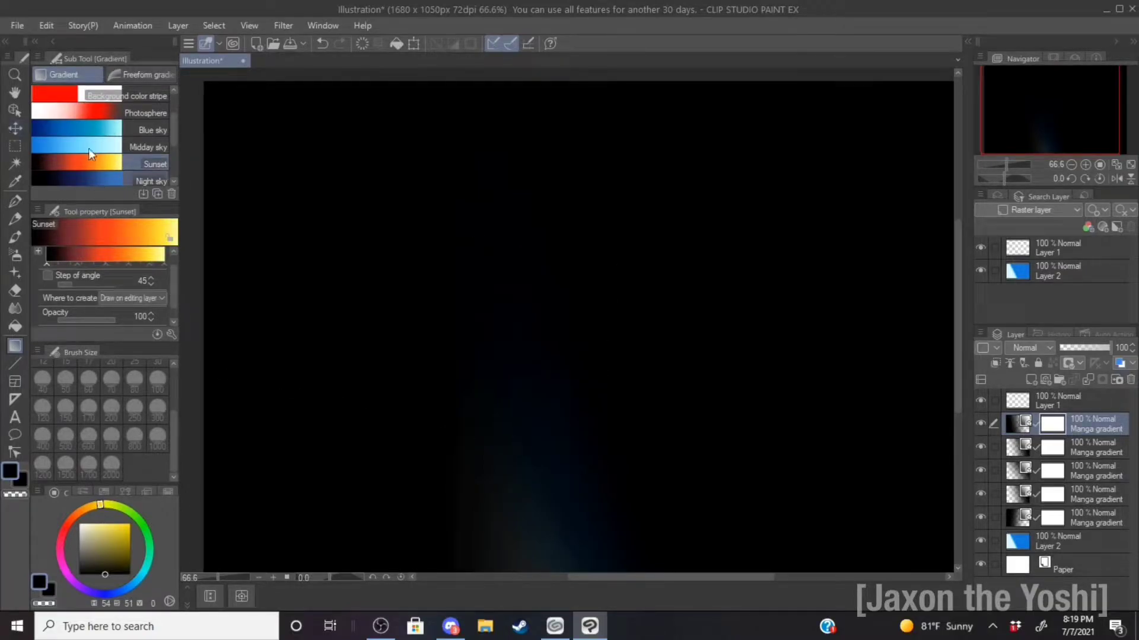
- Undo all the Manga gradients above Layer 2
click(322, 45)
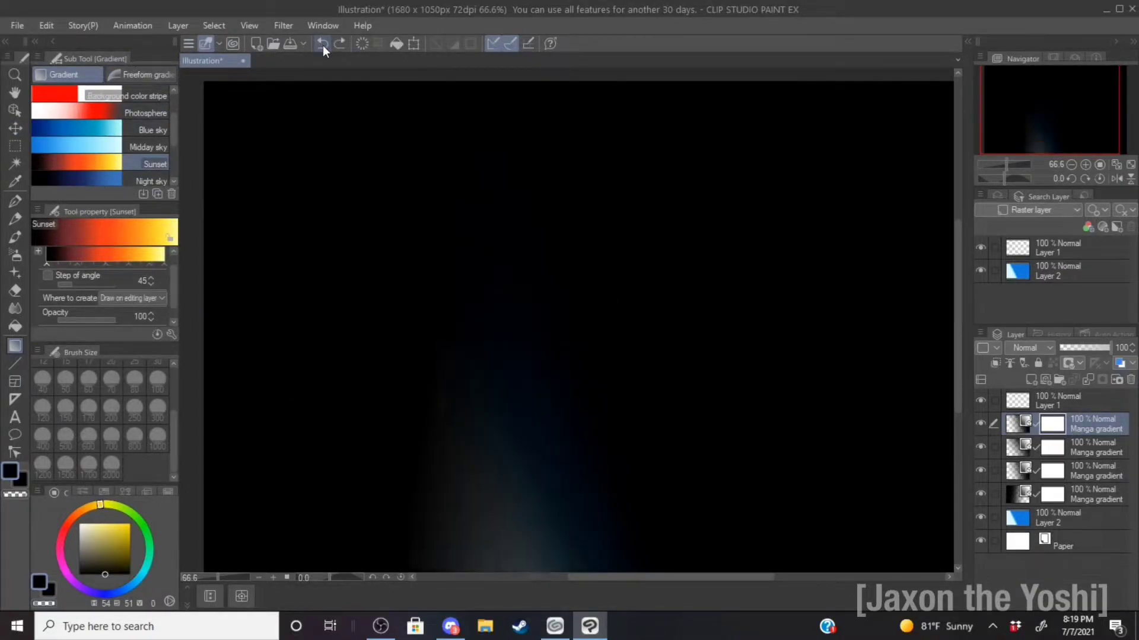
click(323, 45)
click(322, 45)
click(323, 45)
click(322, 45)
- Apply the Sunset gradient to Layer 2 repeatedly at different angles and lengths, keeping the blending mode at Normal
drag(442, 334, 651, 470)
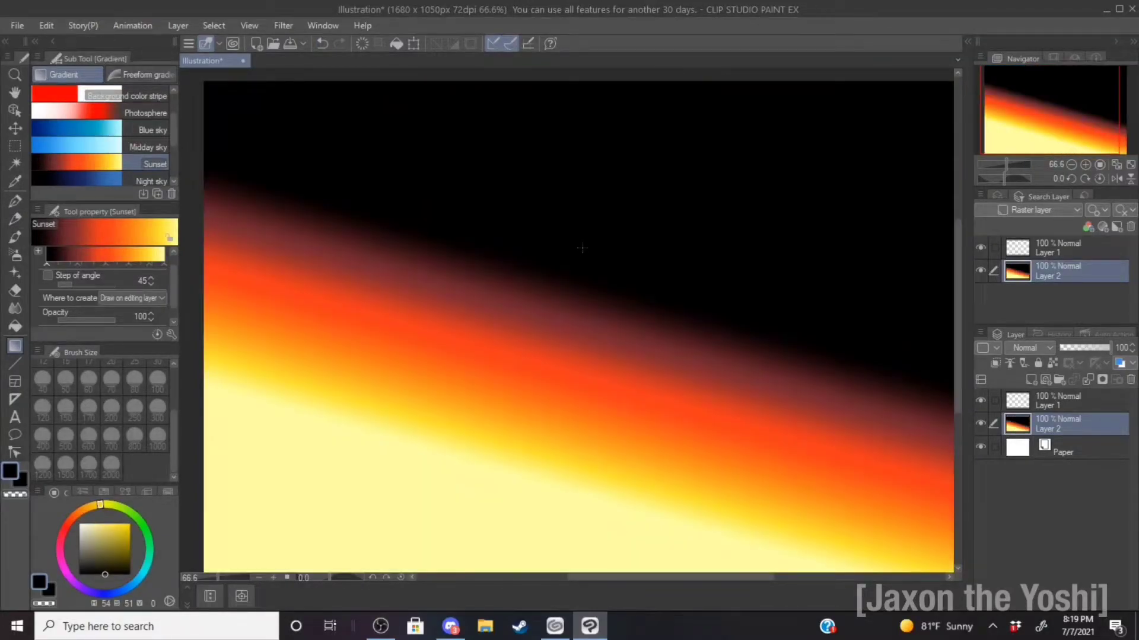
drag(582, 250, 564, 331)
drag(541, 398, 585, 267)
drag(523, 334, 624, 215)
drag(552, 289, 496, 343)
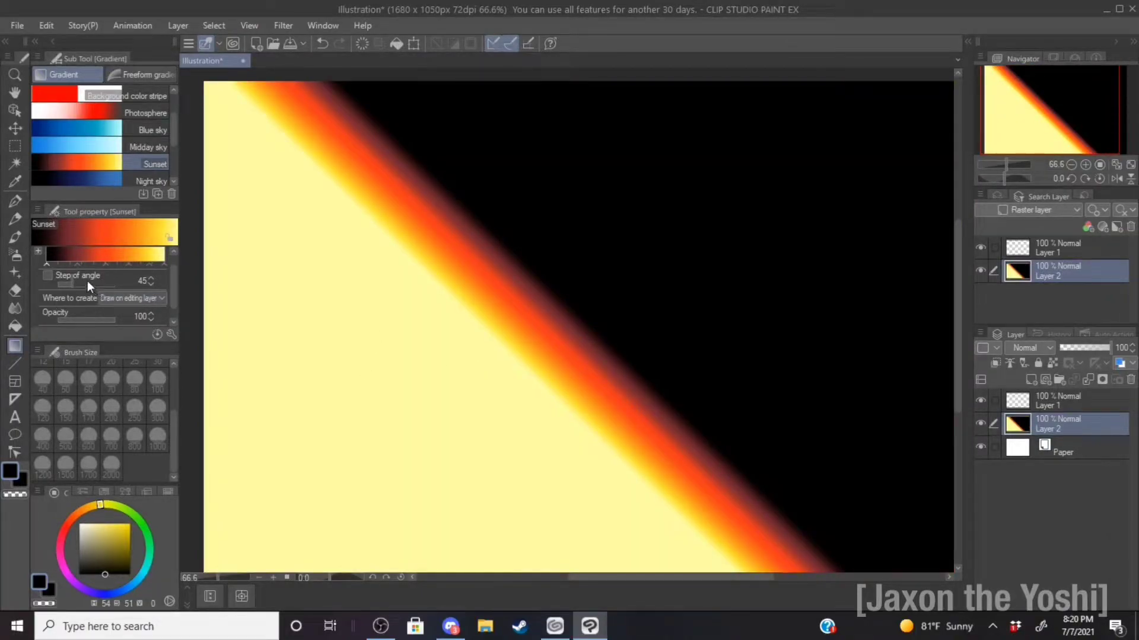
drag(521, 274, 700, 427)
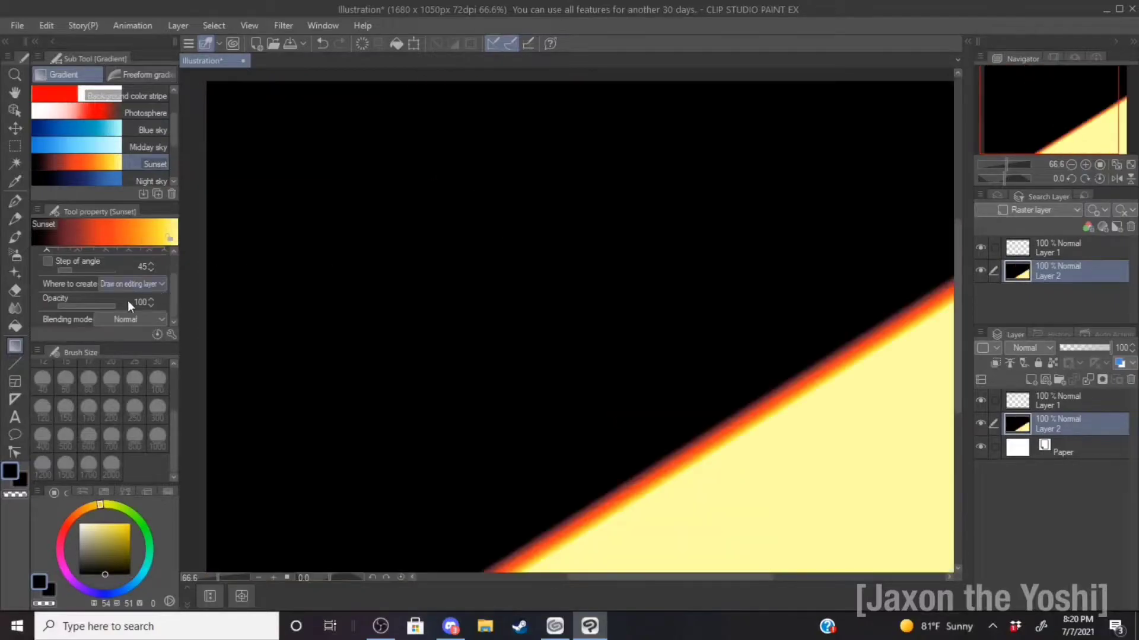
click(110, 319)
click(116, 319)
- Apply the Midday sky gradient diagonally to Layer 2 from the canvas's upper-left area
scroll(118, 290, up, 2)
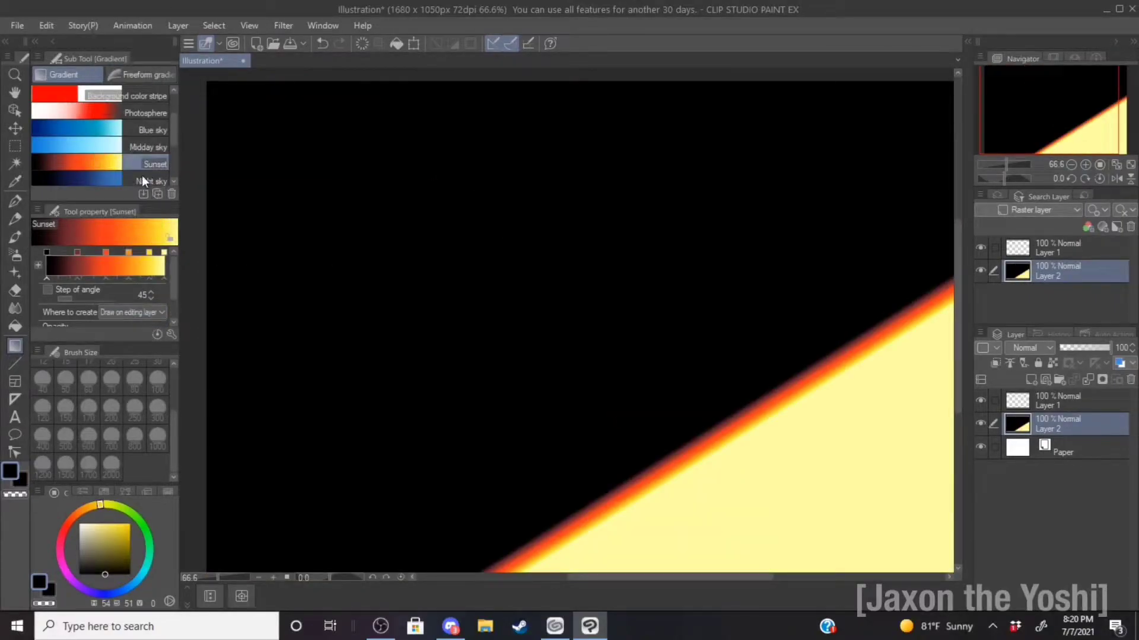
click(111, 148)
drag(308, 155, 372, 229)
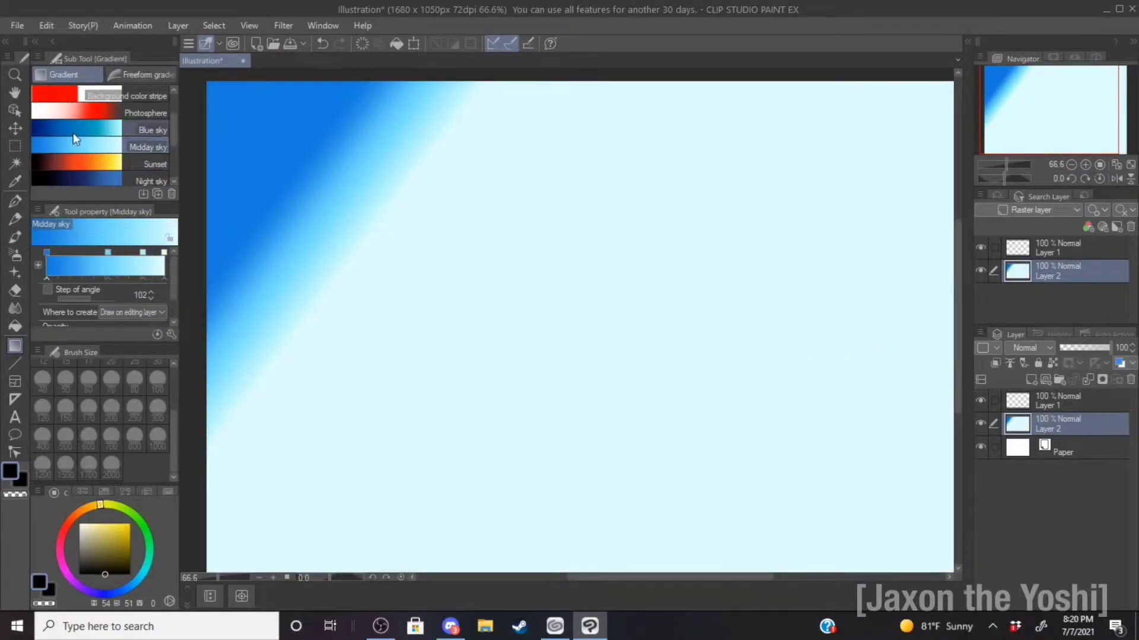
- Apply the Blue sky gradient to Layer 2 from dark blue above to pale blue below, ending with a nearly horizontal transition
scroll(89, 148, up, 3)
click(100, 180)
scroll(465, 234, down, 2)
drag(468, 236, 486, 309)
drag(563, 332, 565, 375)
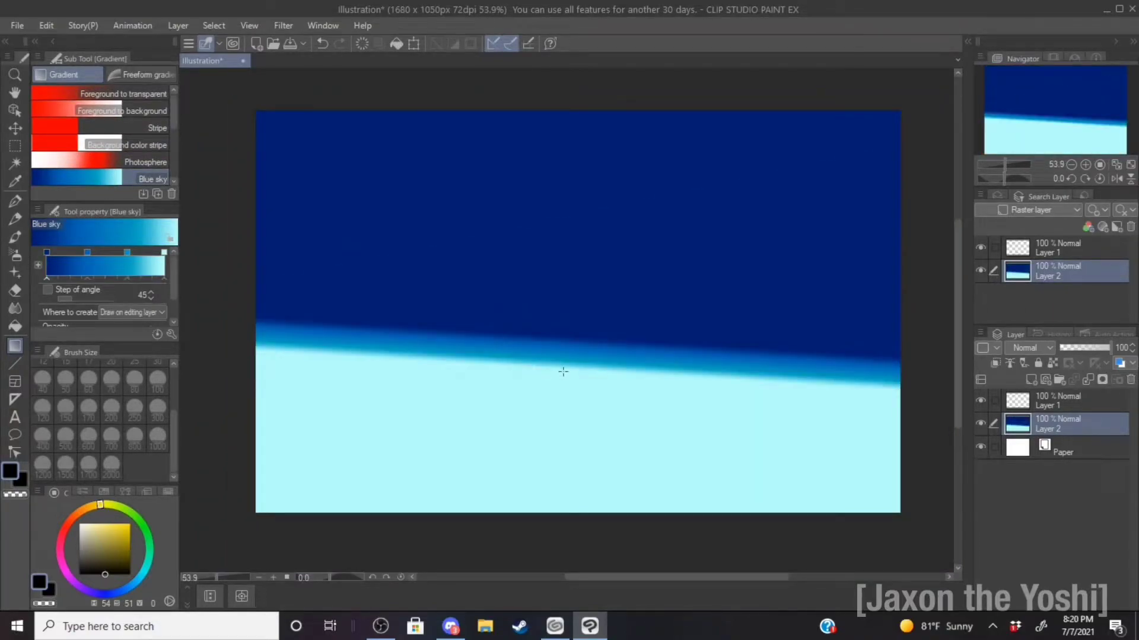
- Draw several small Photosphere gradient spheres across Layer 2
scroll(113, 177, up, 1)
click(138, 162)
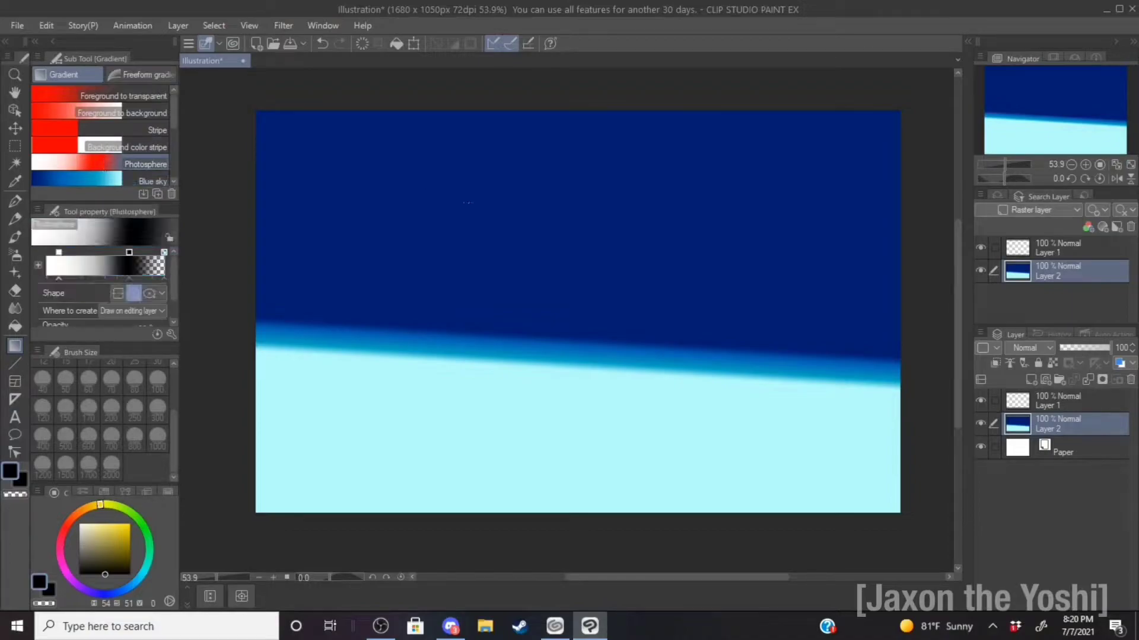
drag(491, 235, 514, 237)
drag(518, 290, 563, 297)
drag(588, 379, 629, 385)
drag(625, 465, 682, 474)
drag(317, 234, 328, 236)
- Undo the Photosphere spheres and the last Blue sky gradient on Layer 2
click(322, 43)
click(323, 43)
click(322, 44)
click(323, 45)
click(323, 44)
click(323, 44)
- Apply the Sunset gradient diagonally to Layer 2, with black in the upper-left corner and pale yellow toward the lower right
scroll(114, 156, down, 3)
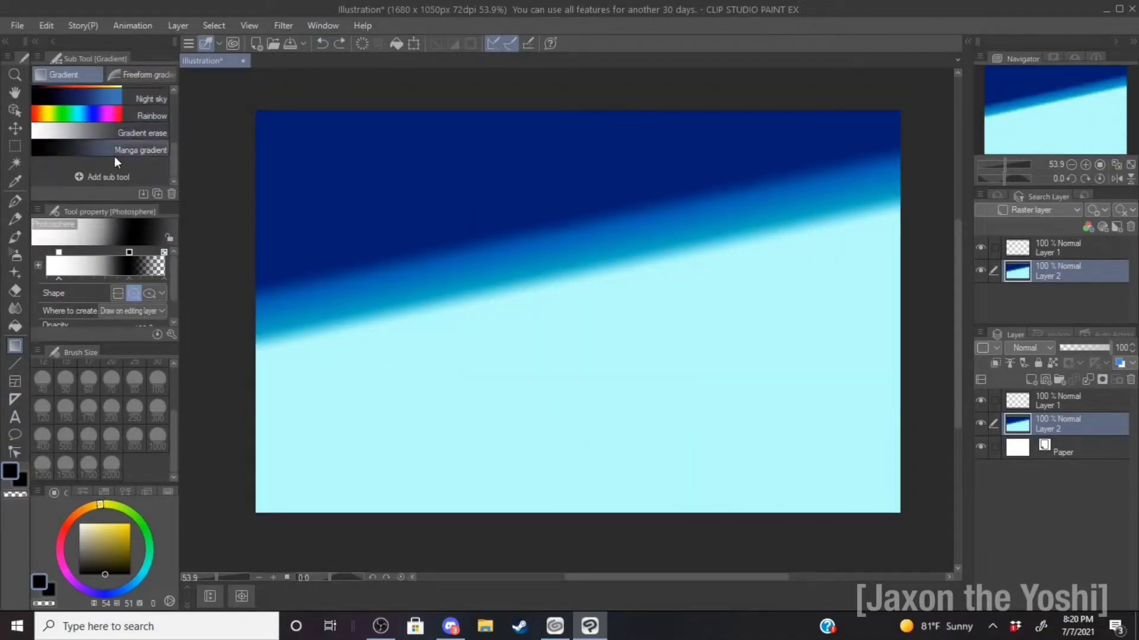
scroll(124, 121, down, 1)
click(127, 97)
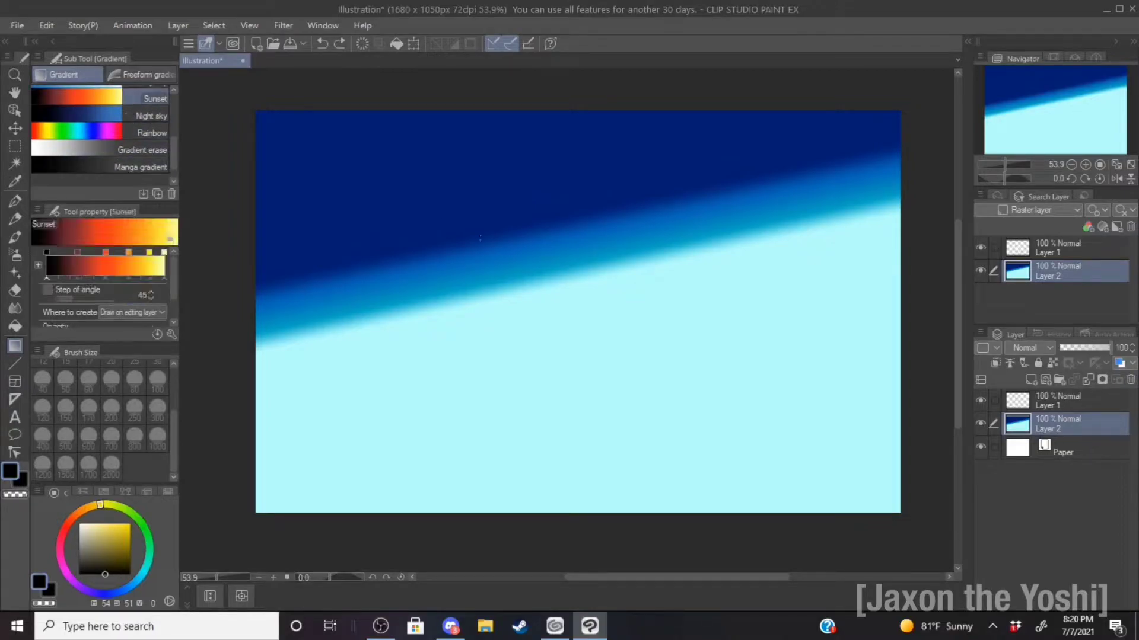
drag(478, 278, 498, 332)
drag(409, 273, 286, 304)
click(99, 265)
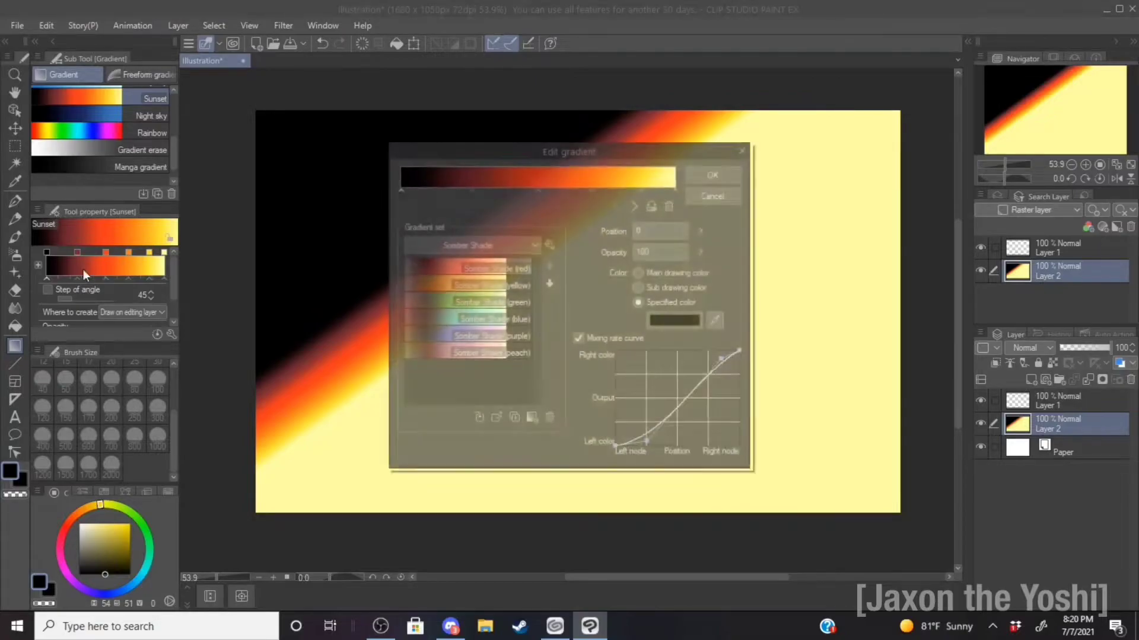
click(733, 174)
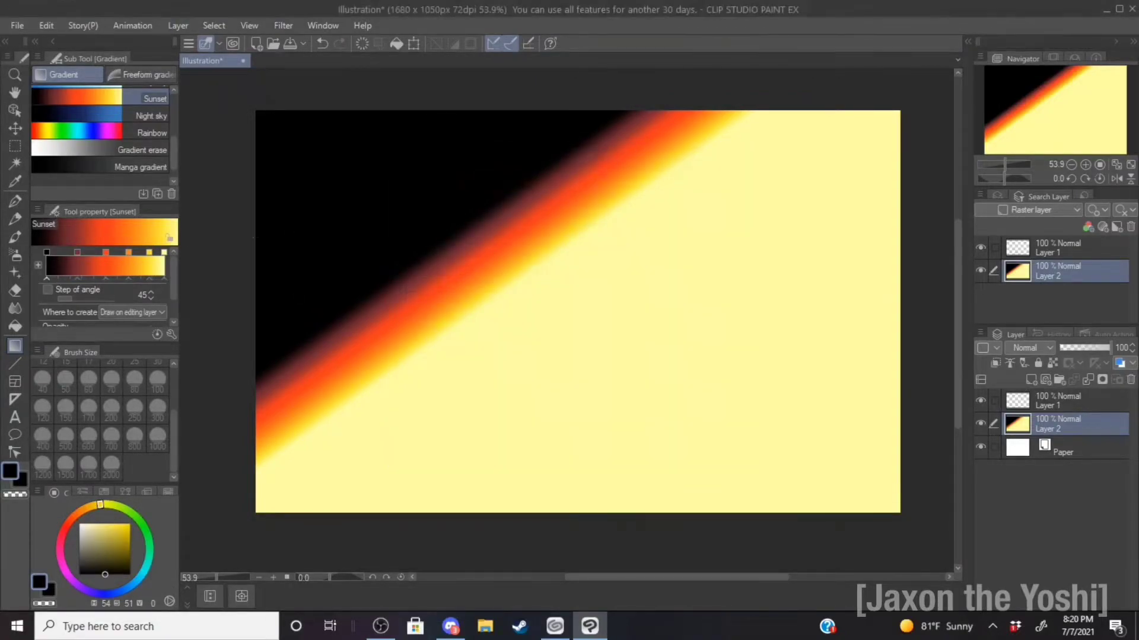
- Shift the Sunset gradient's orange-red color stop toward yellow and reapply the gradient to Layer 2 as a steep, narrow diagonal
drag(94, 279, 133, 281)
drag(324, 285, 420, 295)
click(130, 277)
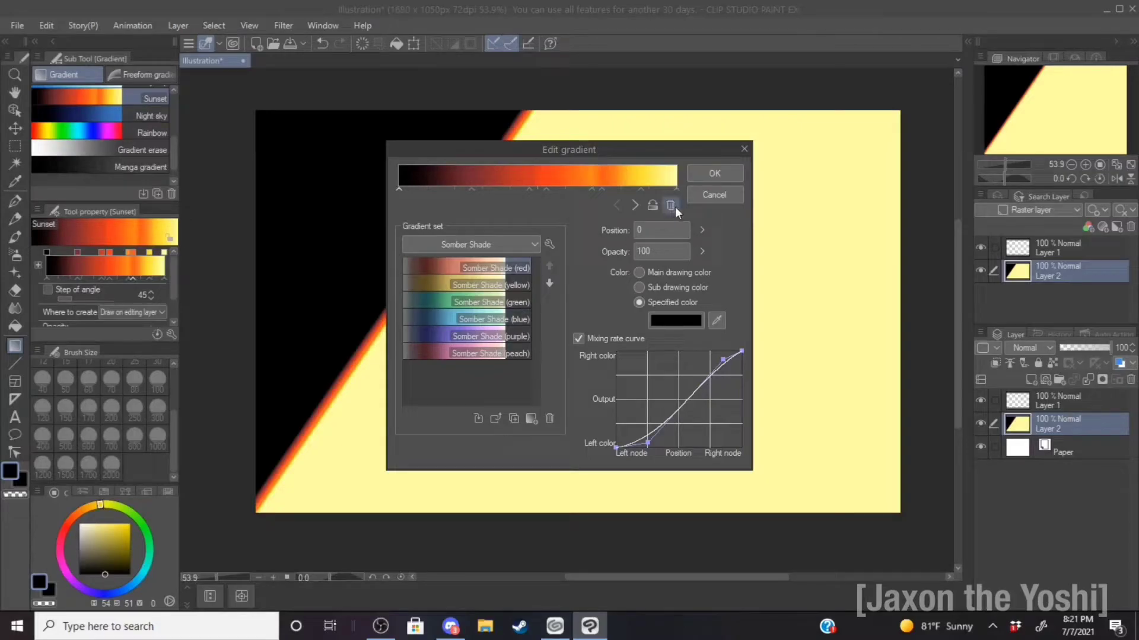
drag(670, 420, 650, 392)
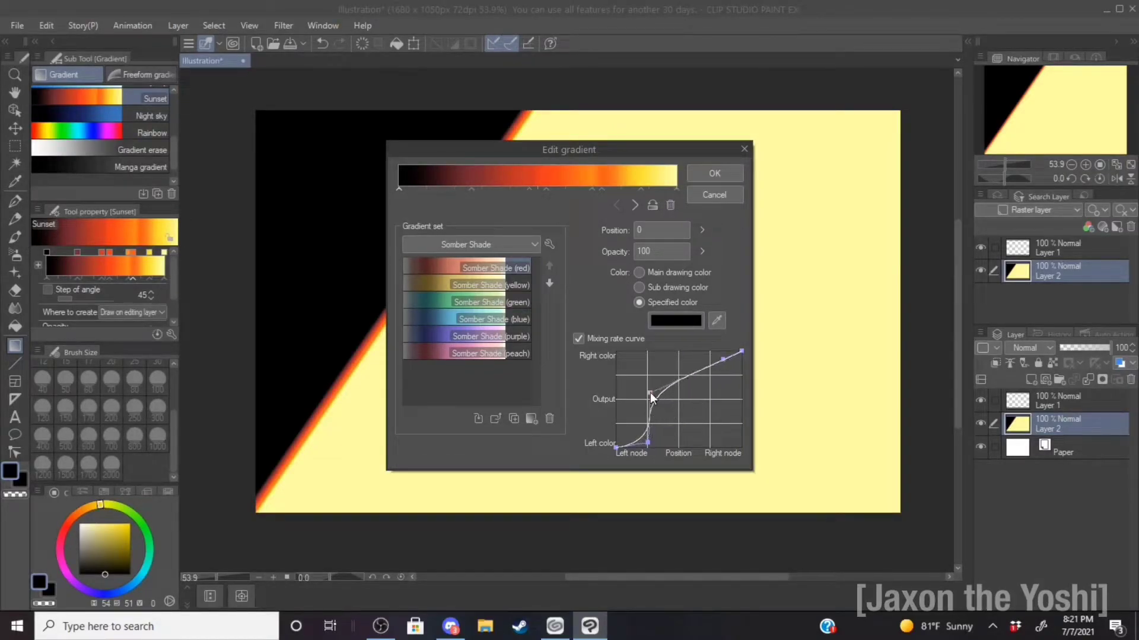
click(725, 194)
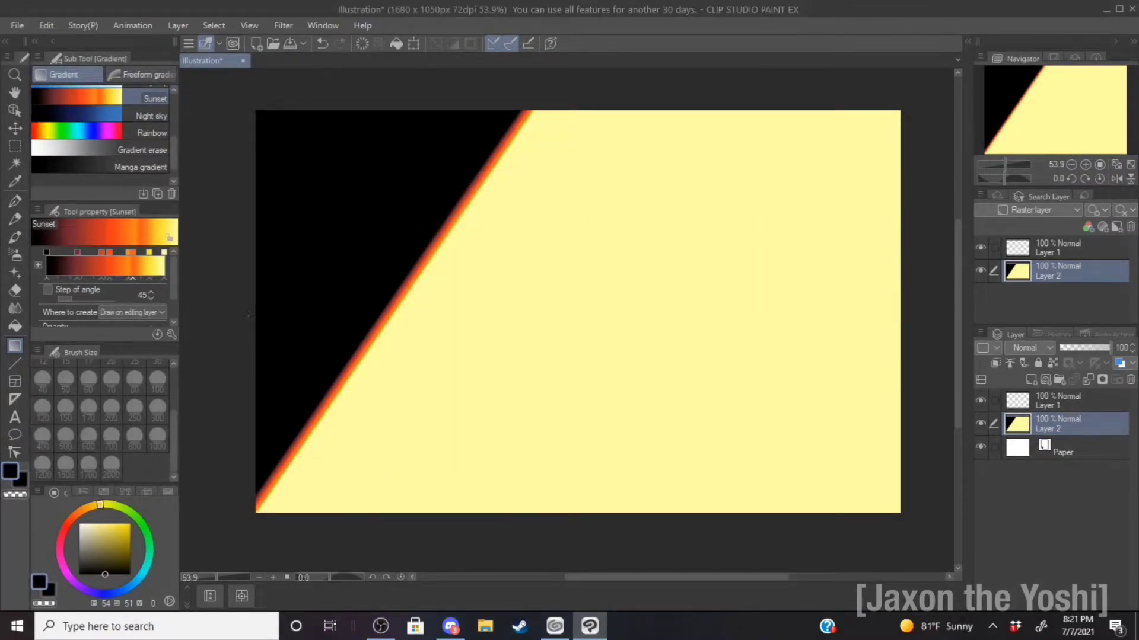
- Move the Sunset gradient's dark red stop, remove its black stop, and redraw it diagonally on Layer 2 from dark red to pale yellow
drag(74, 279, 85, 279)
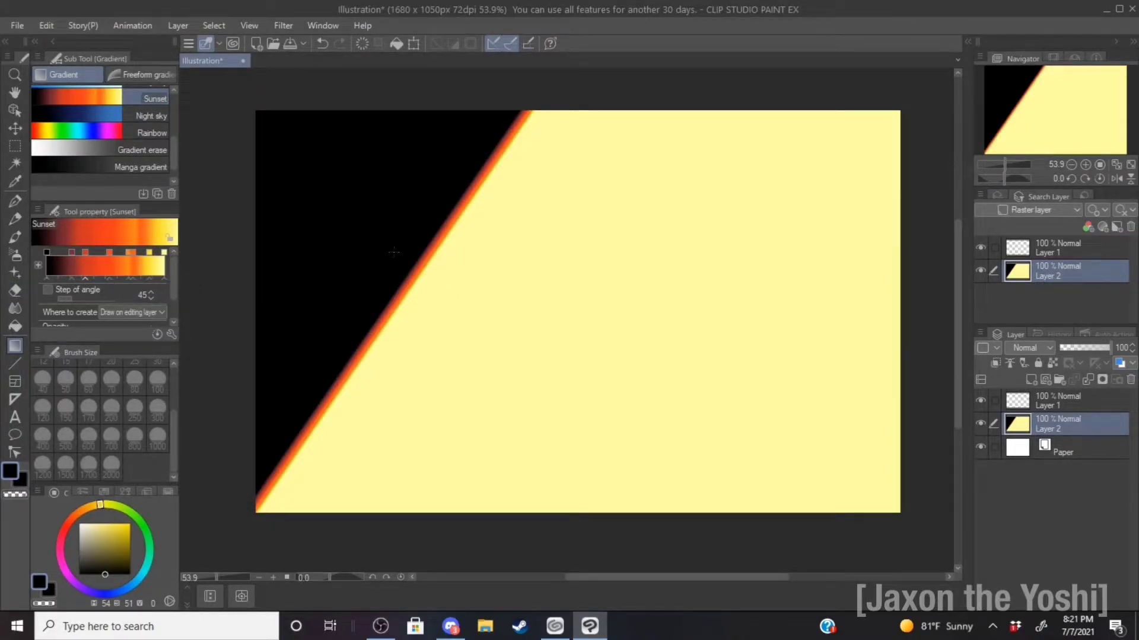
drag(386, 266, 428, 295)
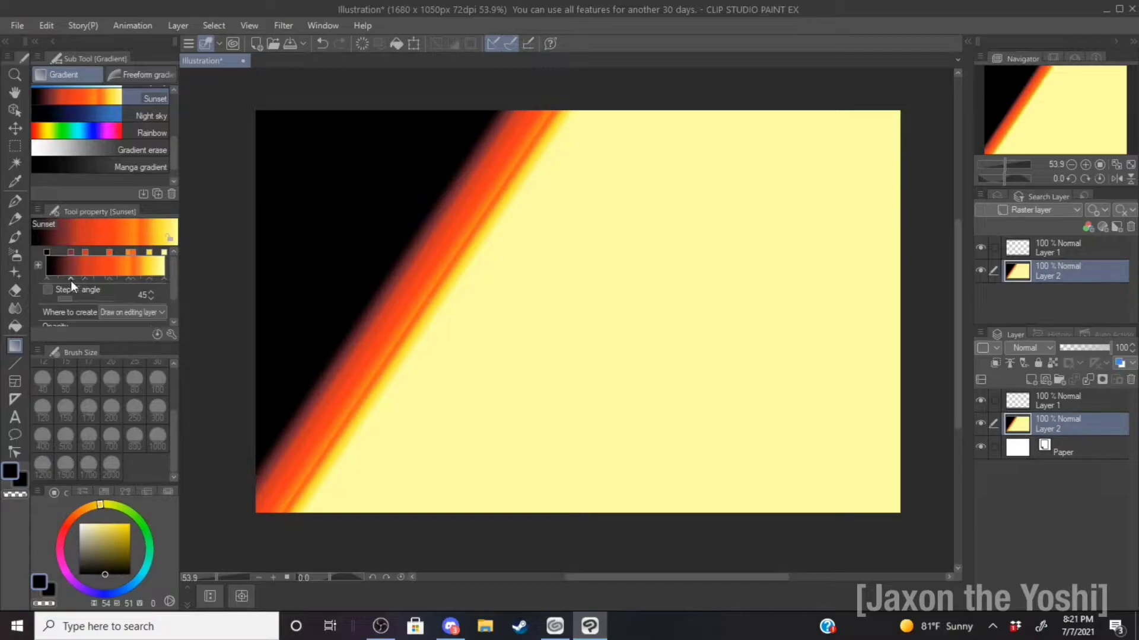
drag(70, 279, 45, 280)
drag(372, 258, 386, 279)
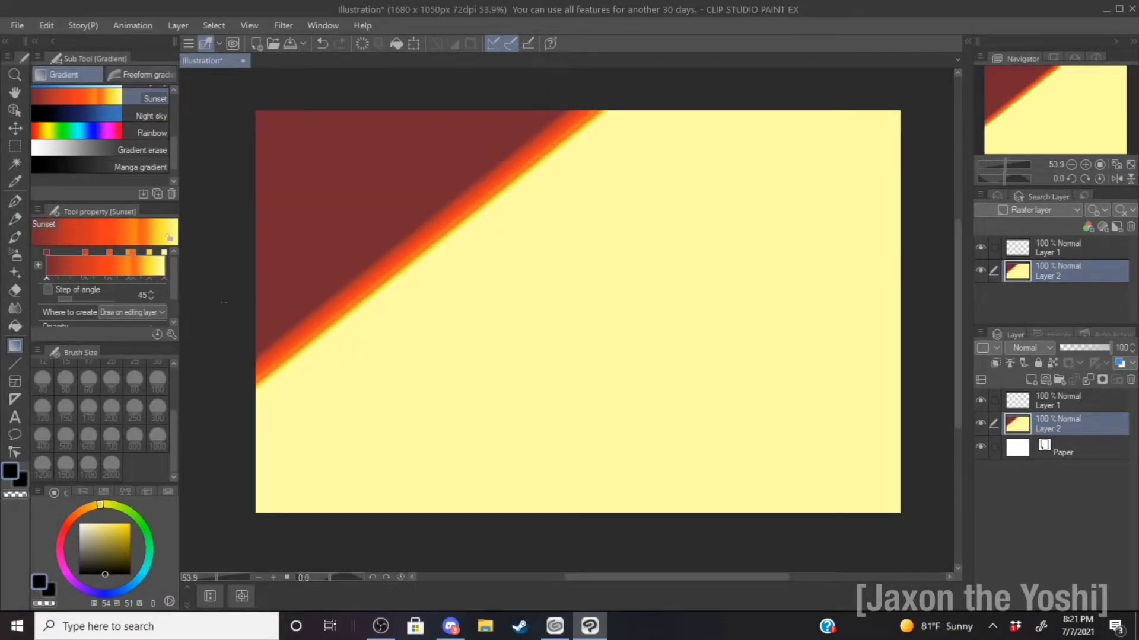
- Move the Sunset gradient's orange stop back toward the middle and redraw the gradient at several angles across Layer 2
drag(138, 276, 108, 274)
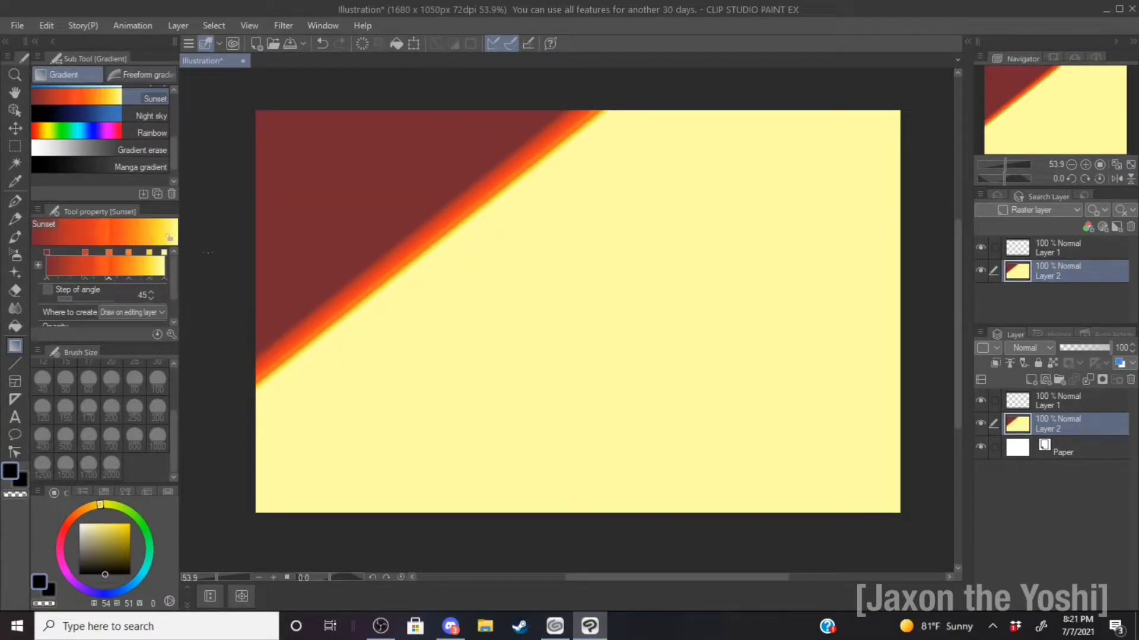
drag(314, 246, 361, 265)
drag(571, 249, 561, 330)
drag(812, 238, 793, 371)
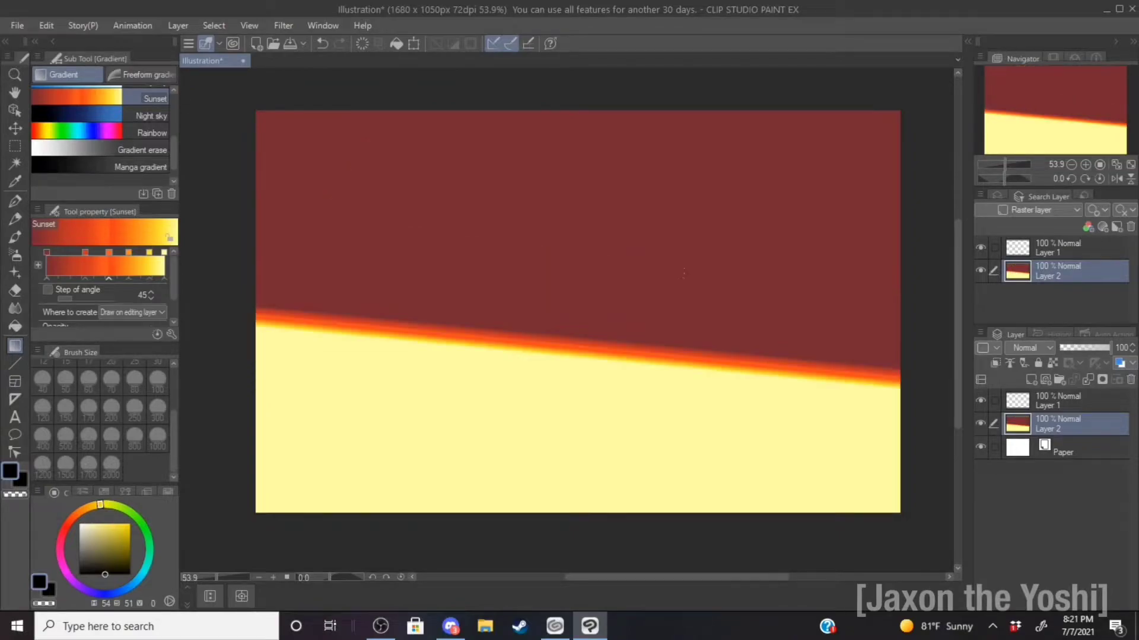
drag(627, 350, 605, 338)
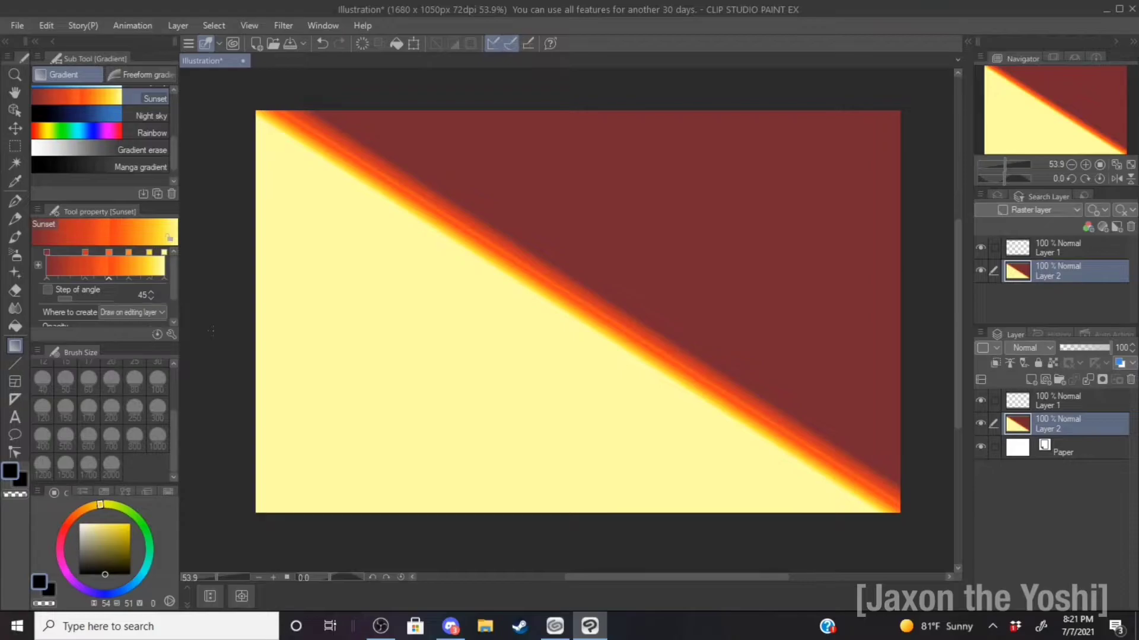
- Adjust the Sunset stops, redraw the gradient from dark red above to pale yellow below, and undo the Night sky gradient applied over it
drag(84, 280, 76, 278)
drag(477, 203, 481, 263)
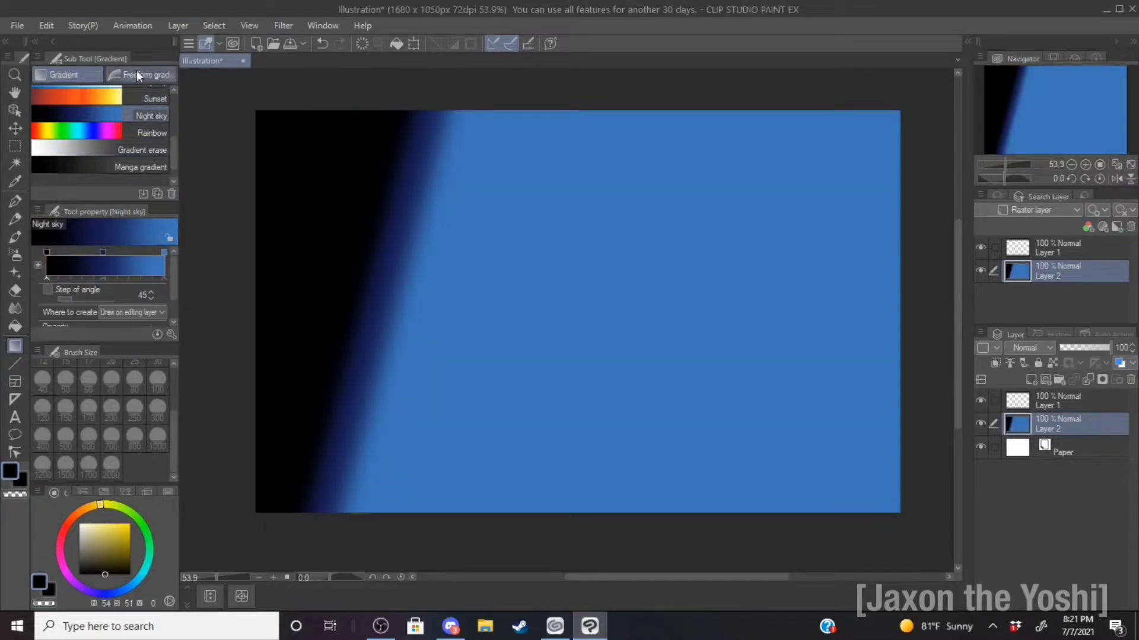
click(324, 44)
- Set the Night sky preset's angle step to 43, its creation mode to Create gradient layer and its opacity to 97
scroll(77, 95, up, 1)
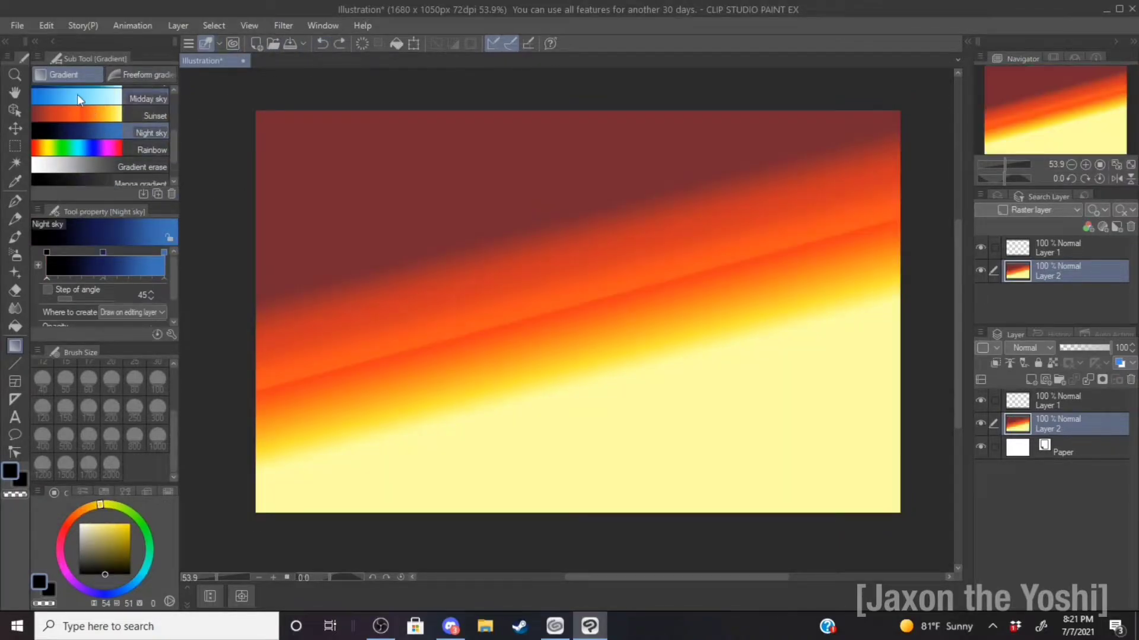
scroll(91, 282, down, 1)
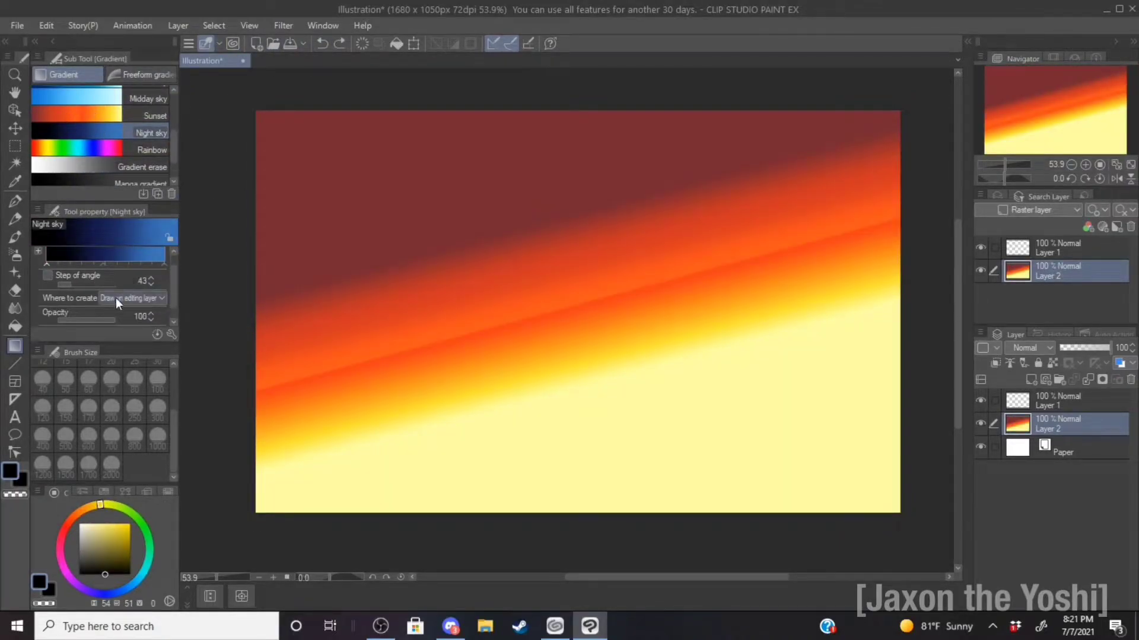
scroll(116, 298, down, 1)
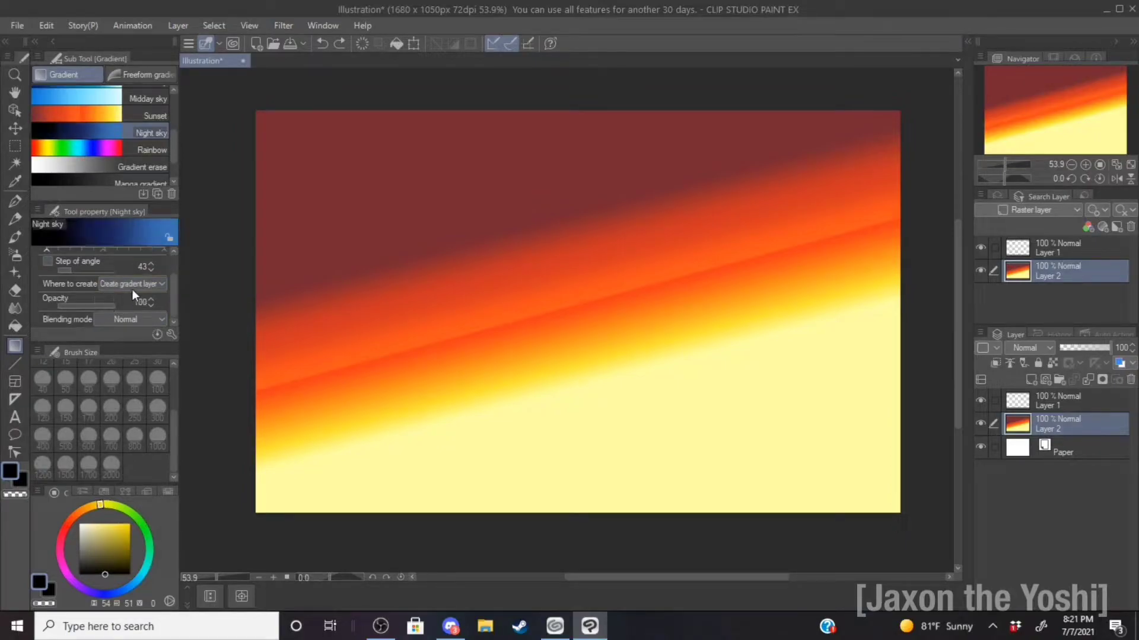
click(131, 287)
click(128, 313)
scroll(60, 374, up, 3)
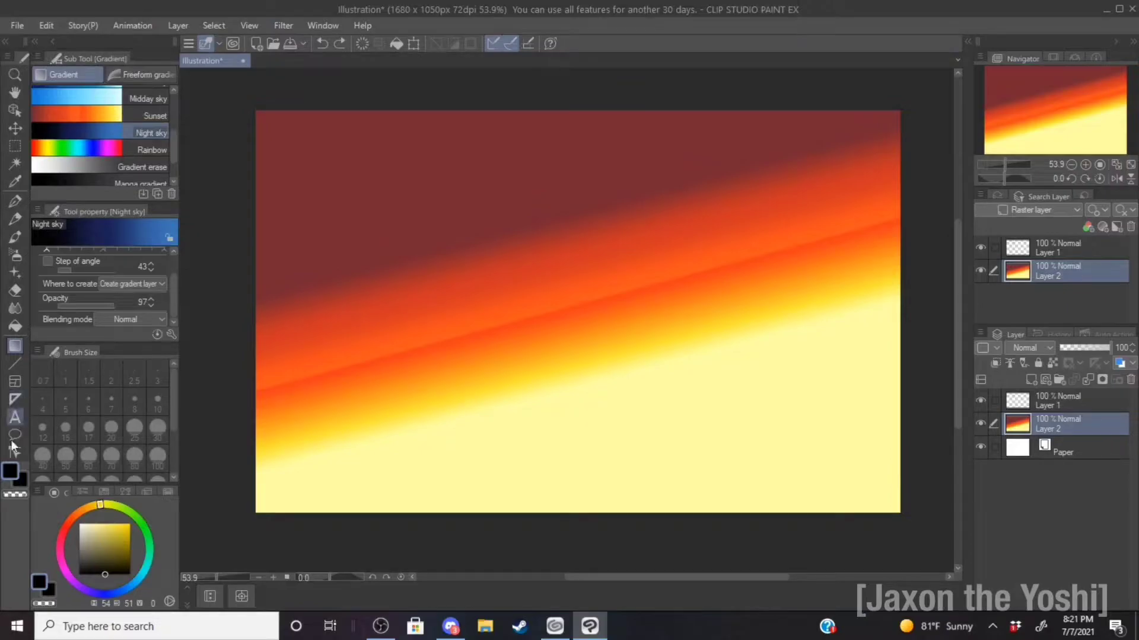
scroll(91, 149, up, 3)
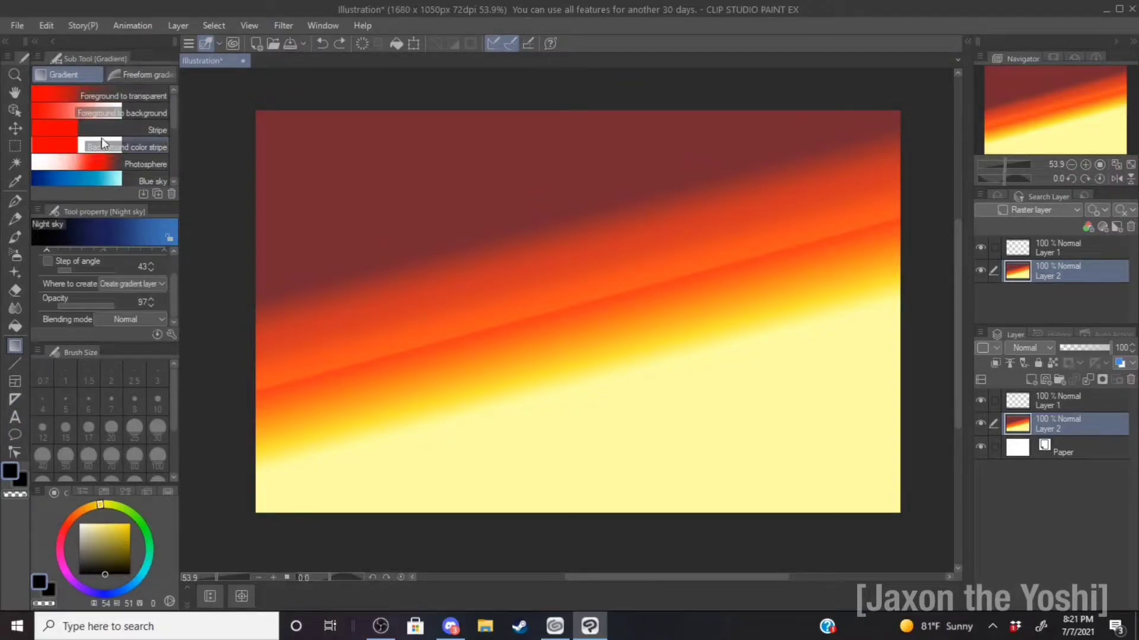
- Use the Normal paint freeform gradient on Layer 2 to turn the dark red upper area orange above the pale yellow
click(127, 76)
mouse_move(237, 152)
mouse_down()
mouse_move(440, 237)
mouse_move(557, 338)
mouse_up()
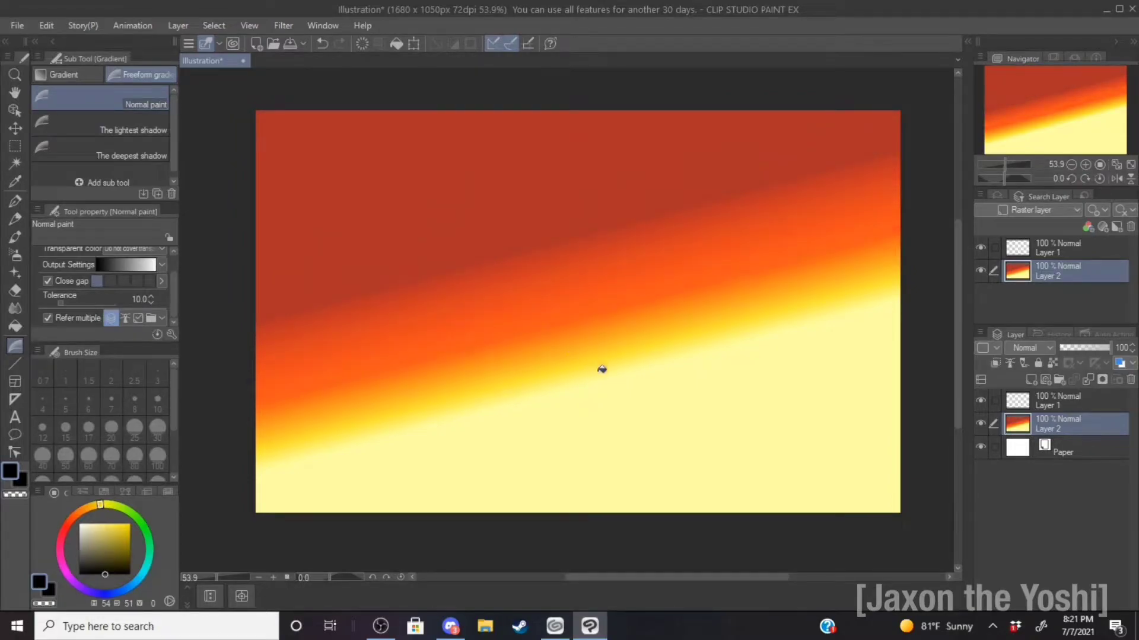
mouse_move(371, 257)
mouse_down()
mouse_move(411, 305)
mouse_move(368, 274)
mouse_move(386, 271)
mouse_up()
scroll(89, 138, down, 1)
- Switch to the Turnip pen and to Layer 1, undoing the black test strokes made on Layer 2 and Layer 1
click(15, 200)
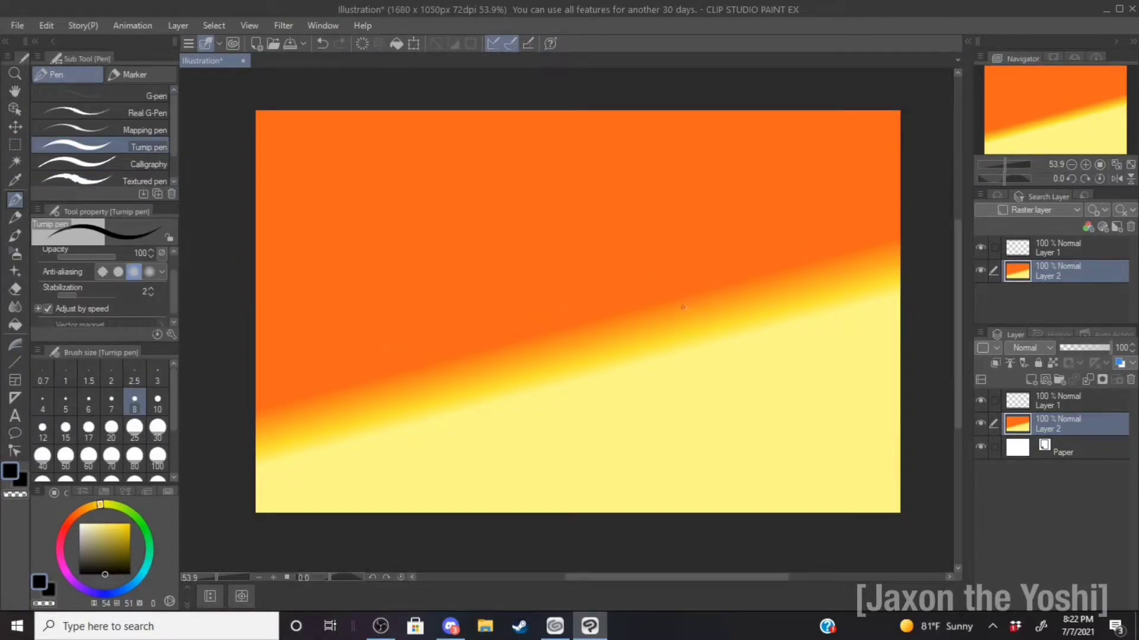
mouse_move(665, 297)
mouse_down()
mouse_move(746, 331)
mouse_move(702, 374)
mouse_up()
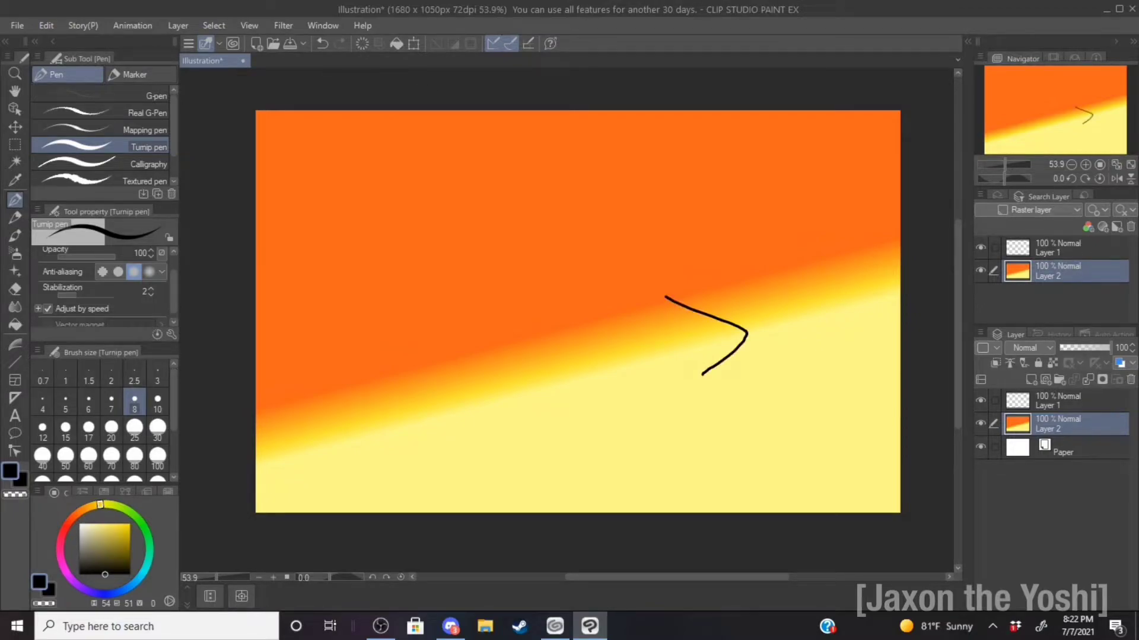
click(320, 43)
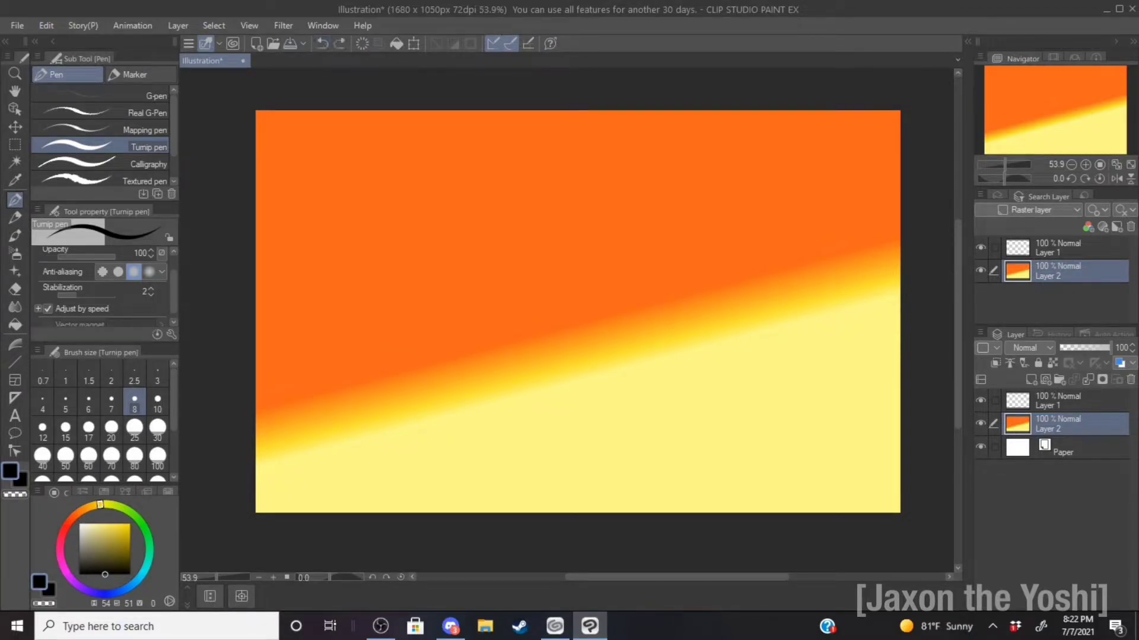
click(1028, 401)
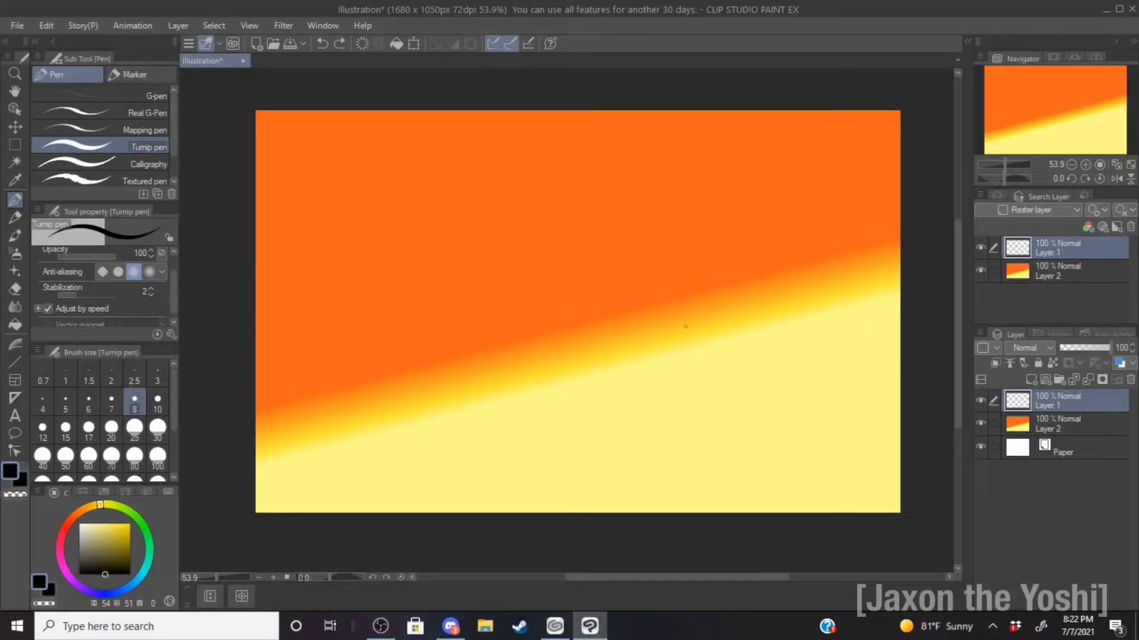
mouse_move(675, 293)
mouse_down()
mouse_move(775, 350)
mouse_move(684, 390)
mouse_up()
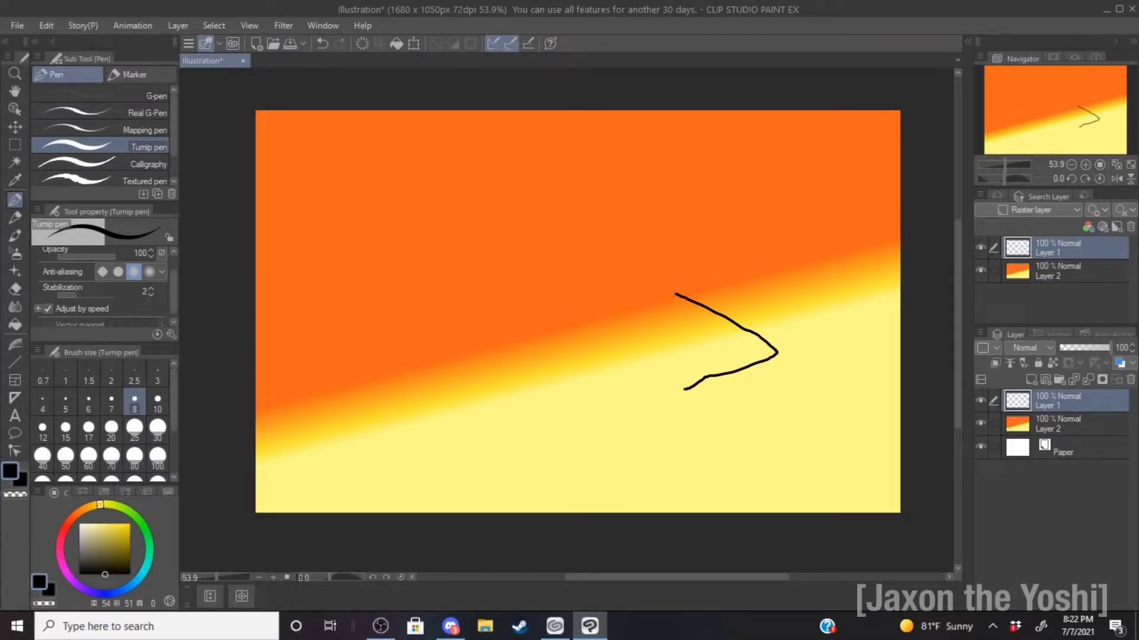
click(321, 44)
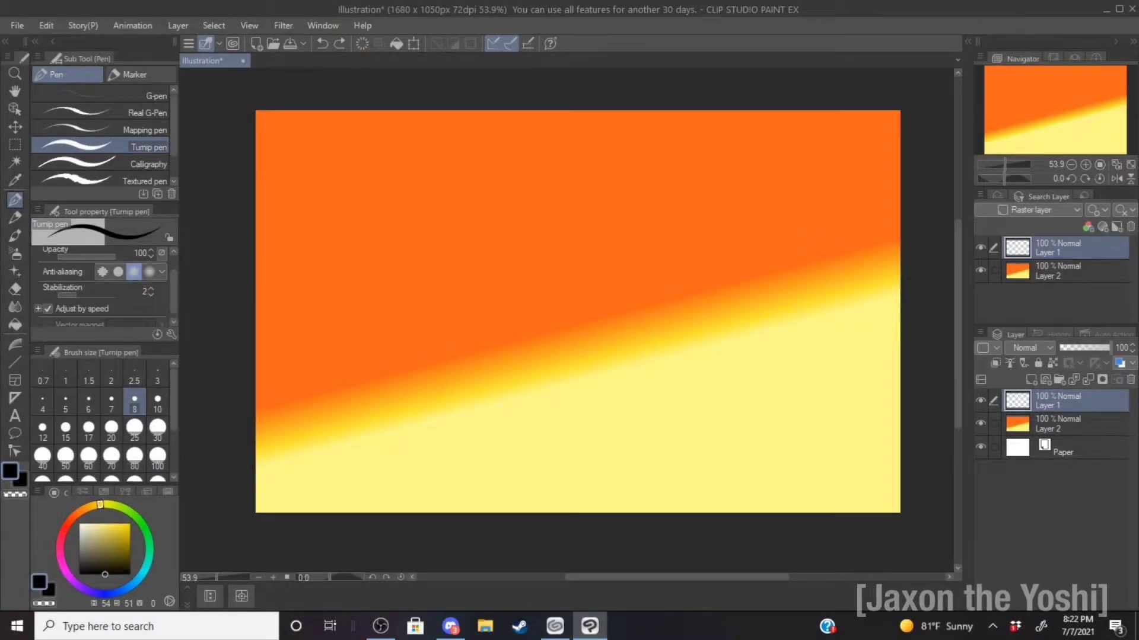
mouse_move(708, 309)
mouse_down()
mouse_move(717, 379)
mouse_move(768, 379)
mouse_move(786, 357)
mouse_move(769, 351)
mouse_move(747, 283)
mouse_move(727, 277)
mouse_move(709, 313)
mouse_up()
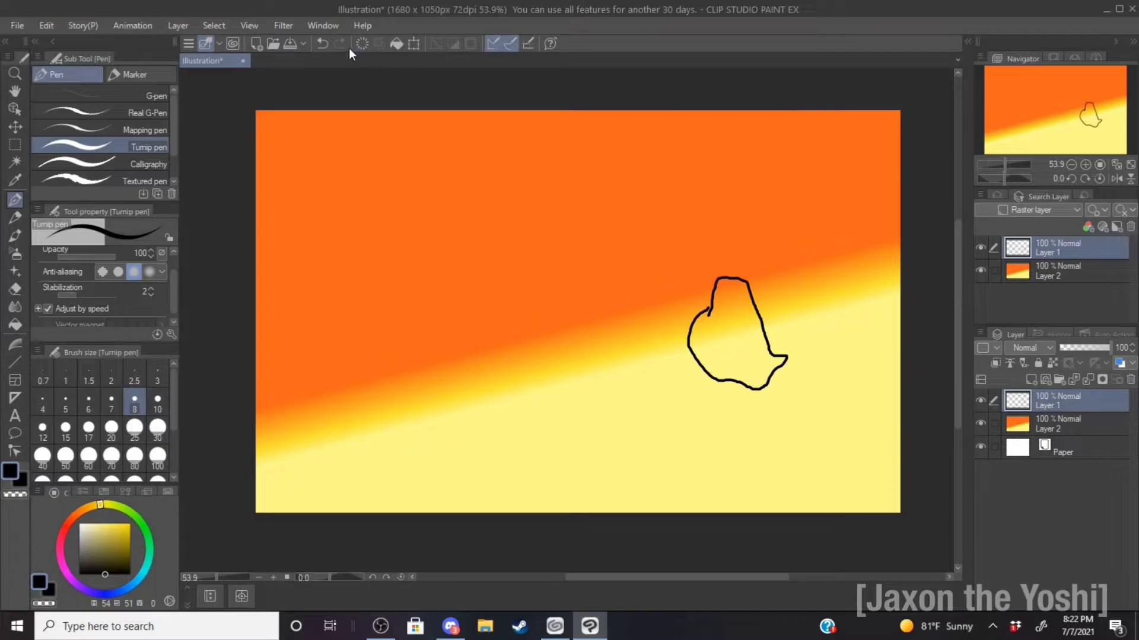
click(321, 45)
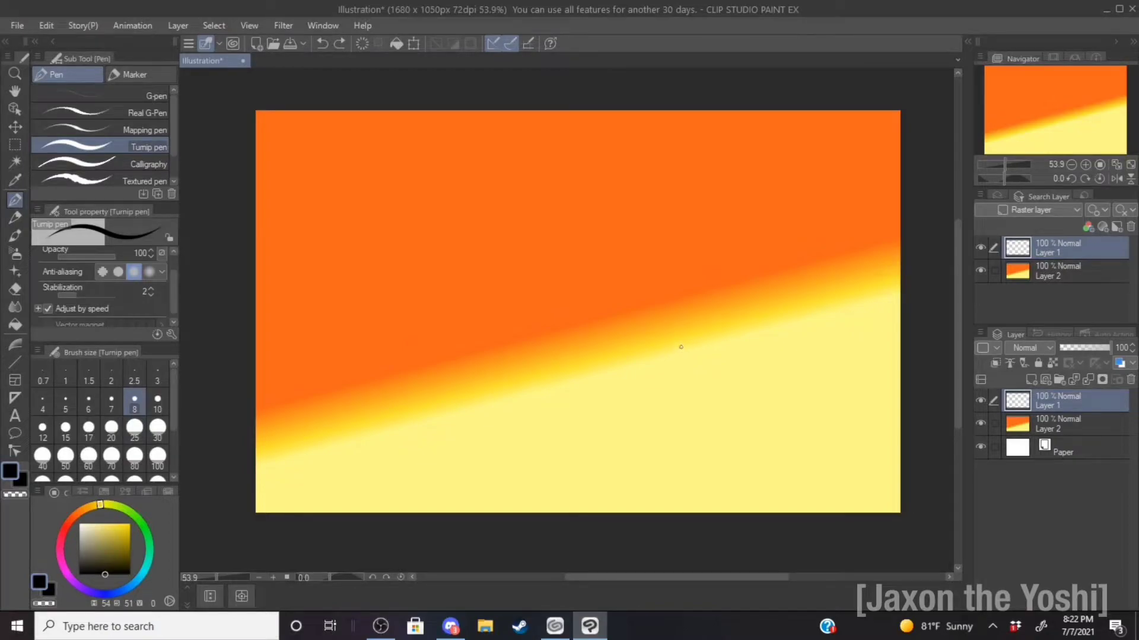
mouse_move(676, 349)
mouse_down()
mouse_move(643, 404)
mouse_move(675, 424)
mouse_move(770, 409)
mouse_up()
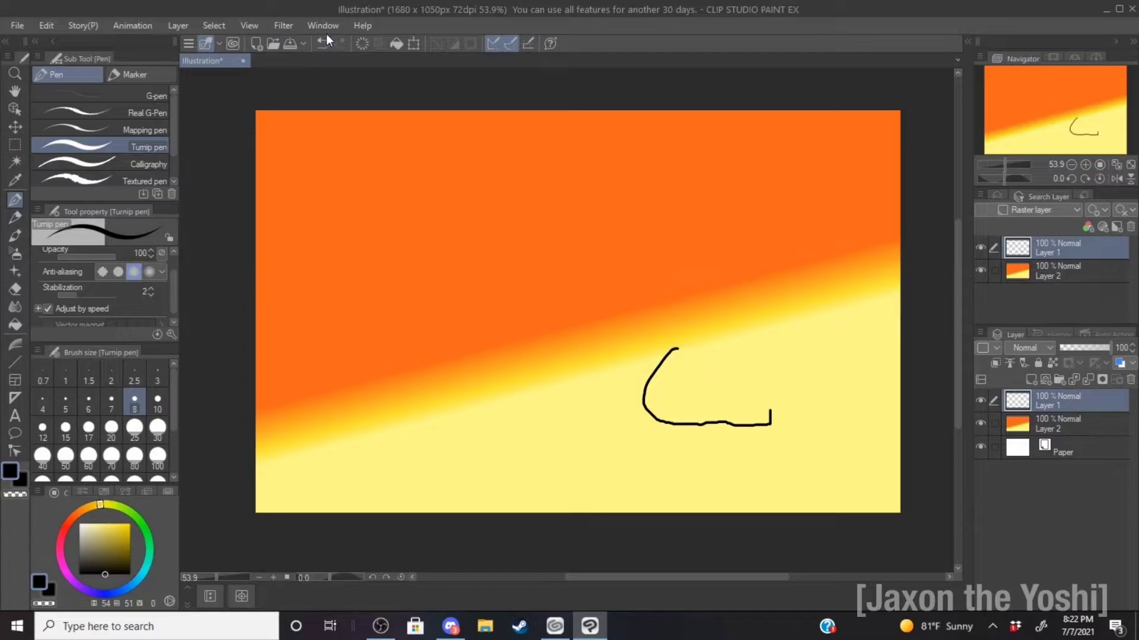
key(ctrl+z)
- Draw a black outline of an animal head on Layer 1 with a striped horn, a curved closed eye and a nostril dot
mouse_move(684, 335)
mouse_down()
mouse_move(661, 364)
mouse_move(747, 395)
mouse_move(788, 389)
mouse_move(775, 354)
mouse_move(749, 339)
mouse_move(735, 297)
mouse_up()
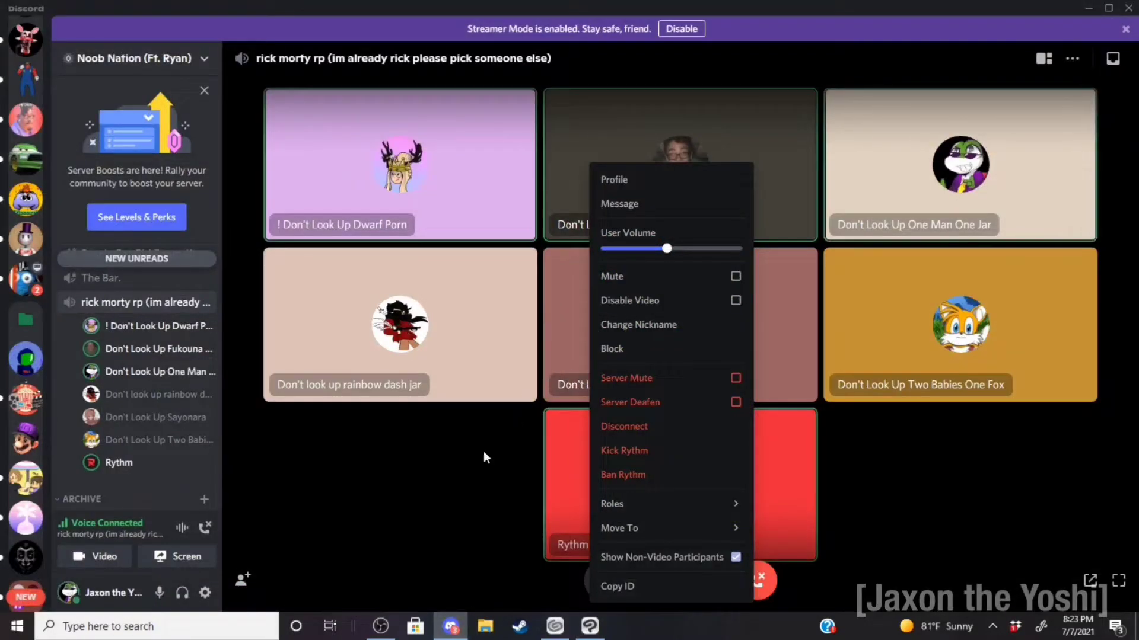
click(418, 513)
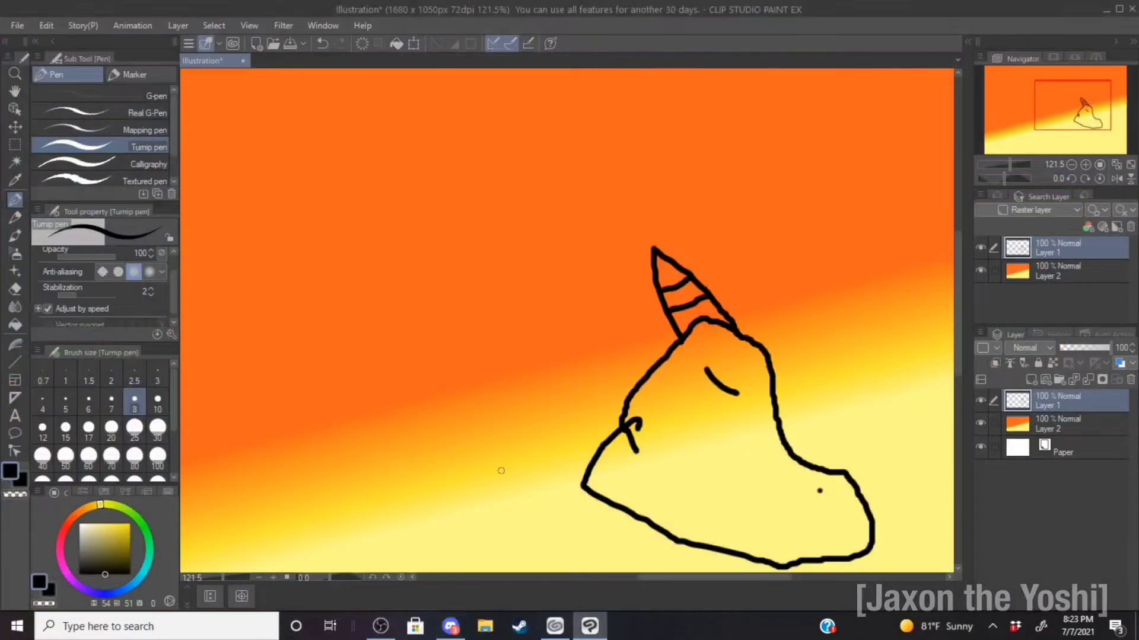
scroll(479, 417, down, 3)
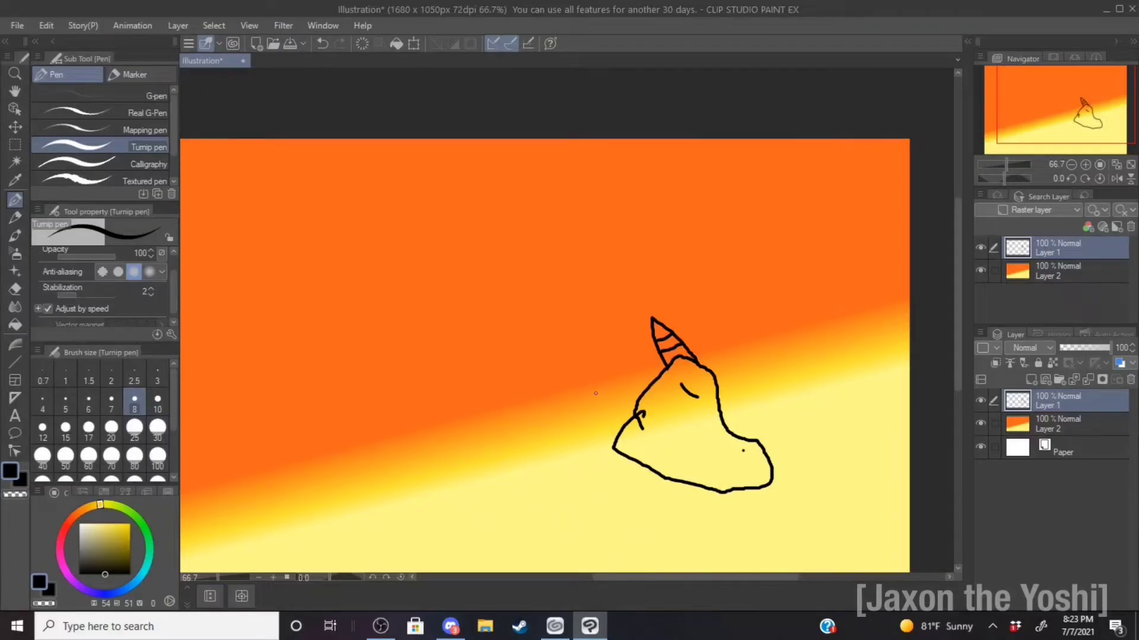
scroll(675, 353, up, 4)
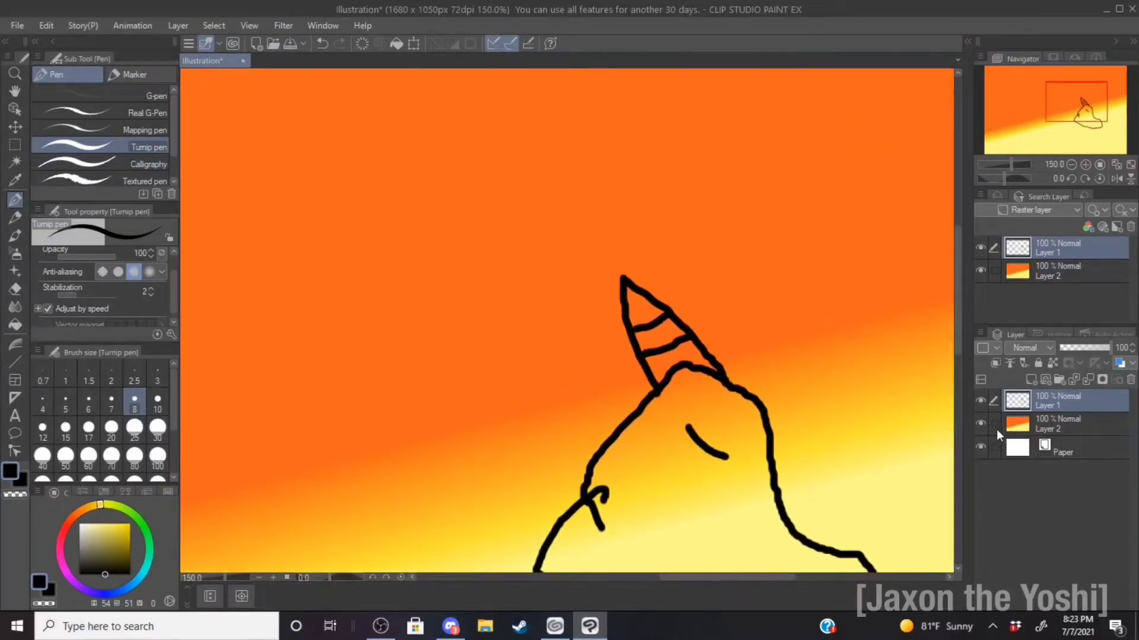
- Add a new raster layer to the stack above Layer 1 and check both layers by toggling their visibility
right_click(1029, 395)
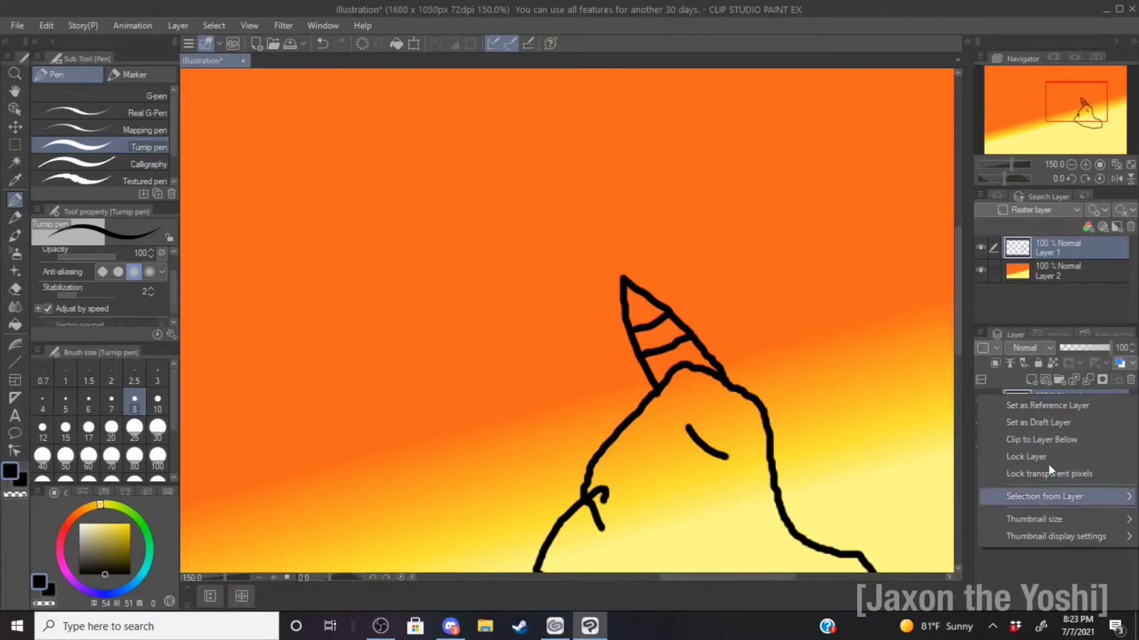
click(1022, 290)
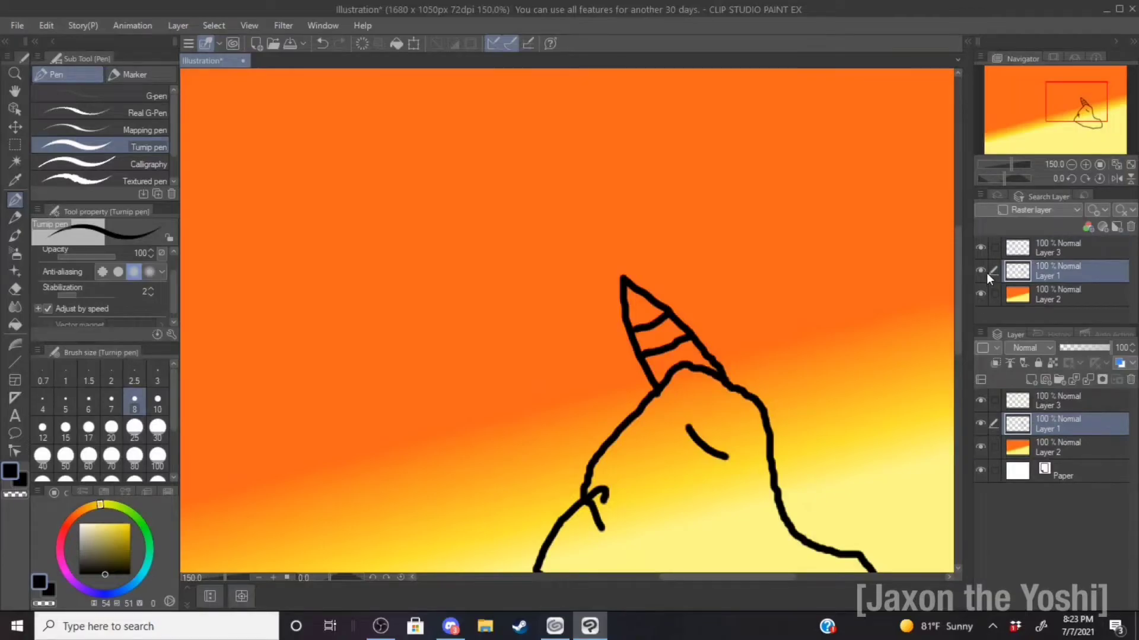
click(980, 249)
click(982, 272)
click(980, 249)
- Reorder the layers so that Layer 1 sits above the new empty Layer 3
click(1024, 249)
click(1029, 272)
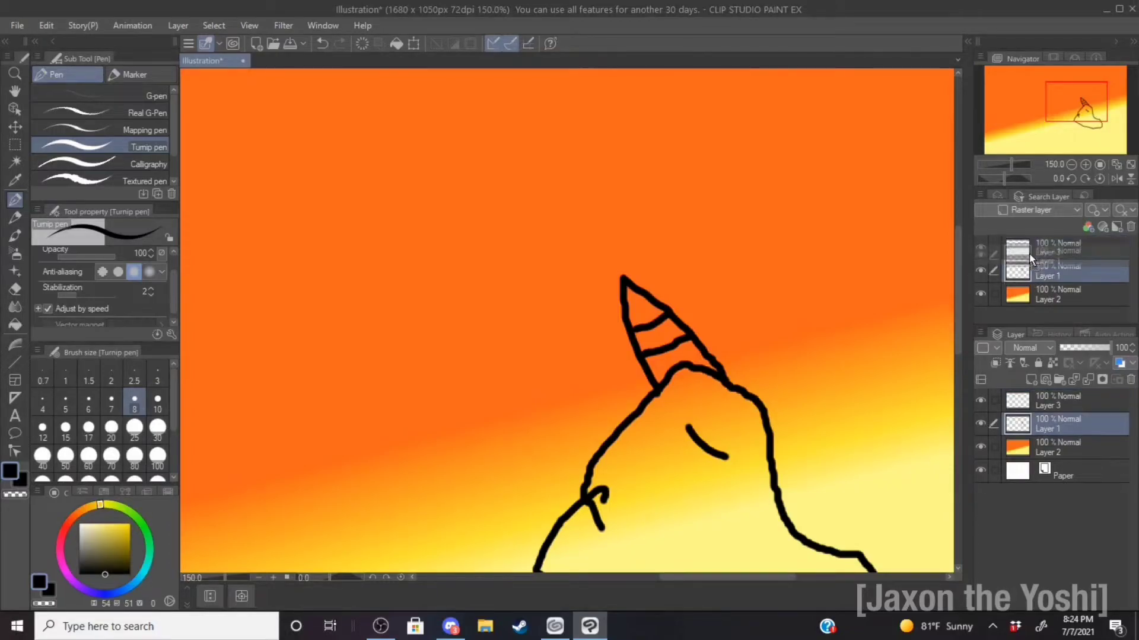
drag(1070, 426, 1069, 397)
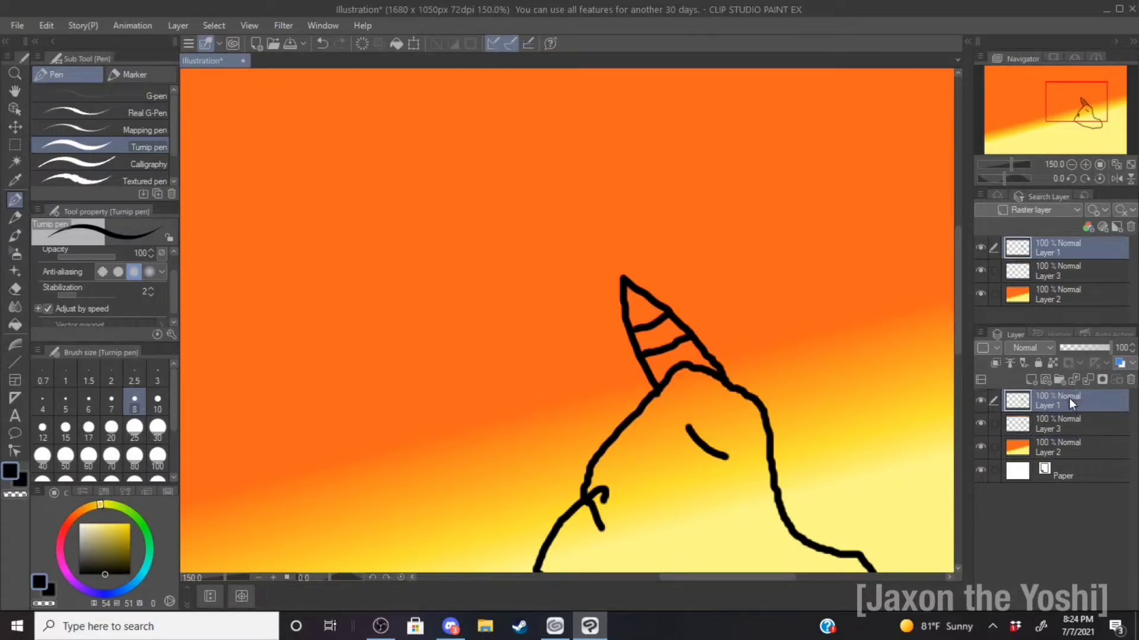
- Draw a curved black line on Layer 3 beside the horn, from above it down to the head outline
click(1044, 422)
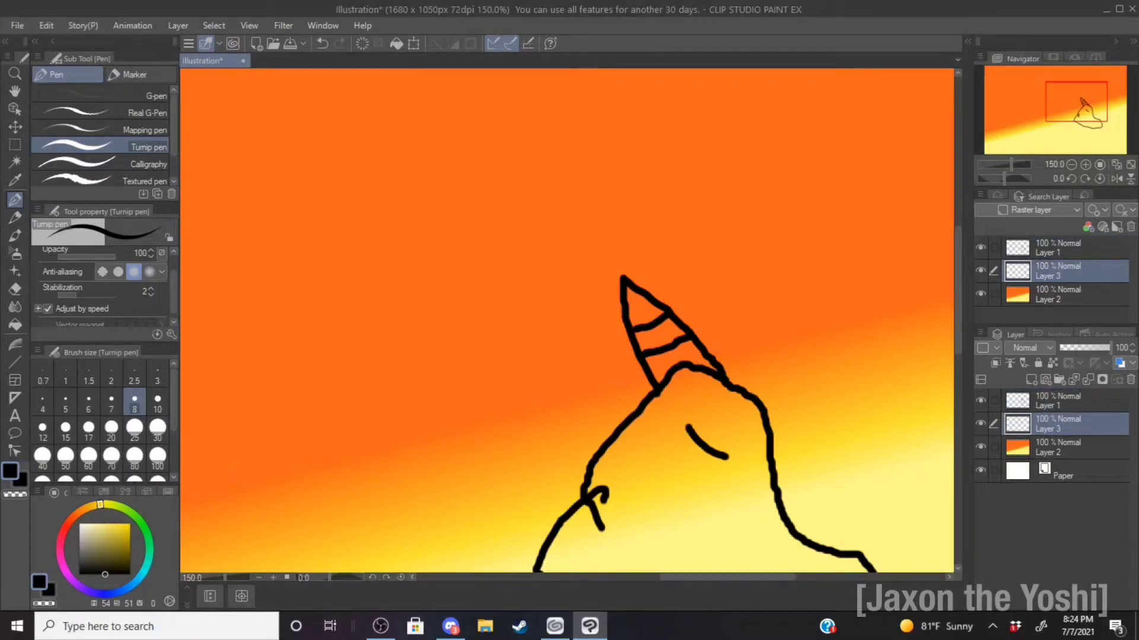
mouse_move(740, 384)
mouse_down()
mouse_move(661, 261)
mouse_move(729, 353)
mouse_move(742, 393)
mouse_up()
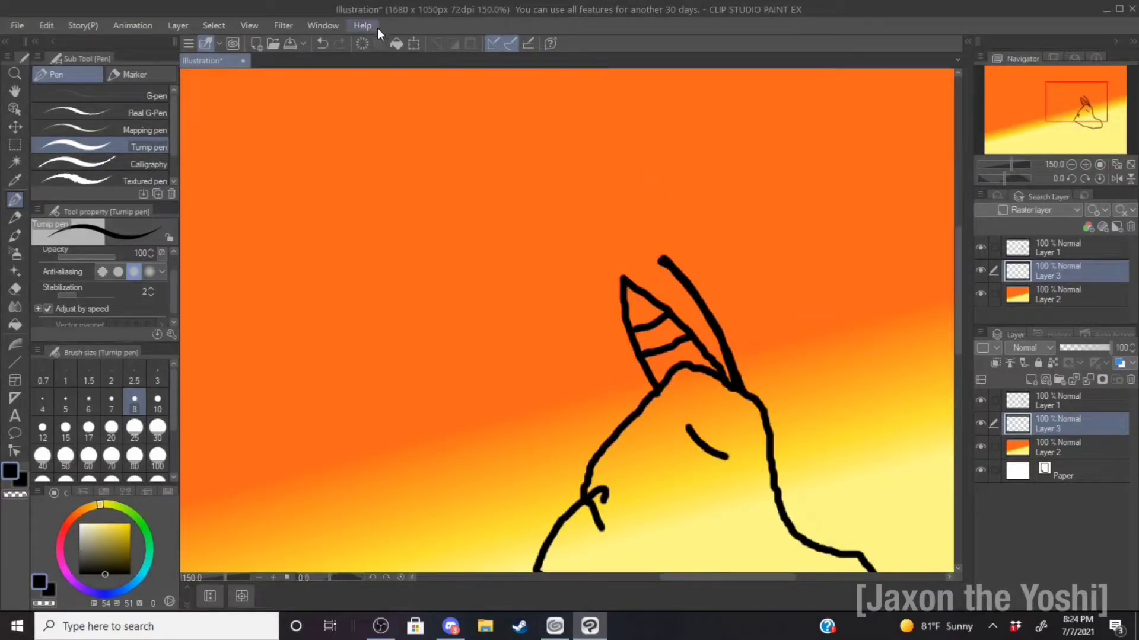
- Undo the curved line beside the horn and the short replacement stroke on Layer 3
click(322, 44)
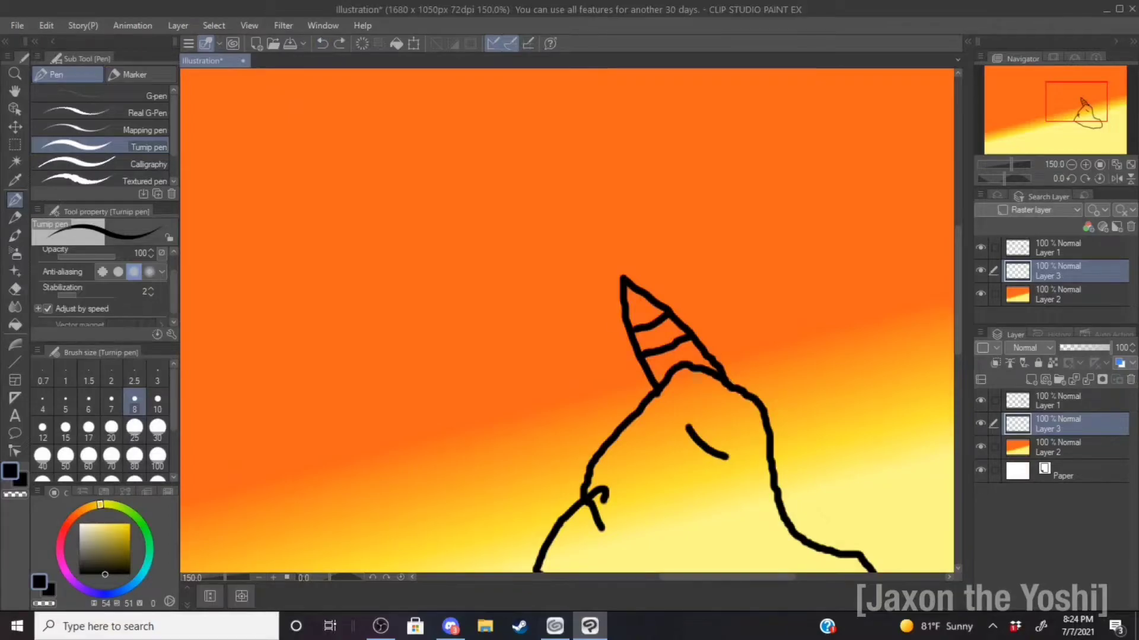
mouse_move(703, 369)
mouse_down()
mouse_move(644, 265)
mouse_move(747, 392)
mouse_up()
click(321, 44)
- Fill the three horn sections on Layer 1 with pale yellow
scroll(327, 321, up, 2)
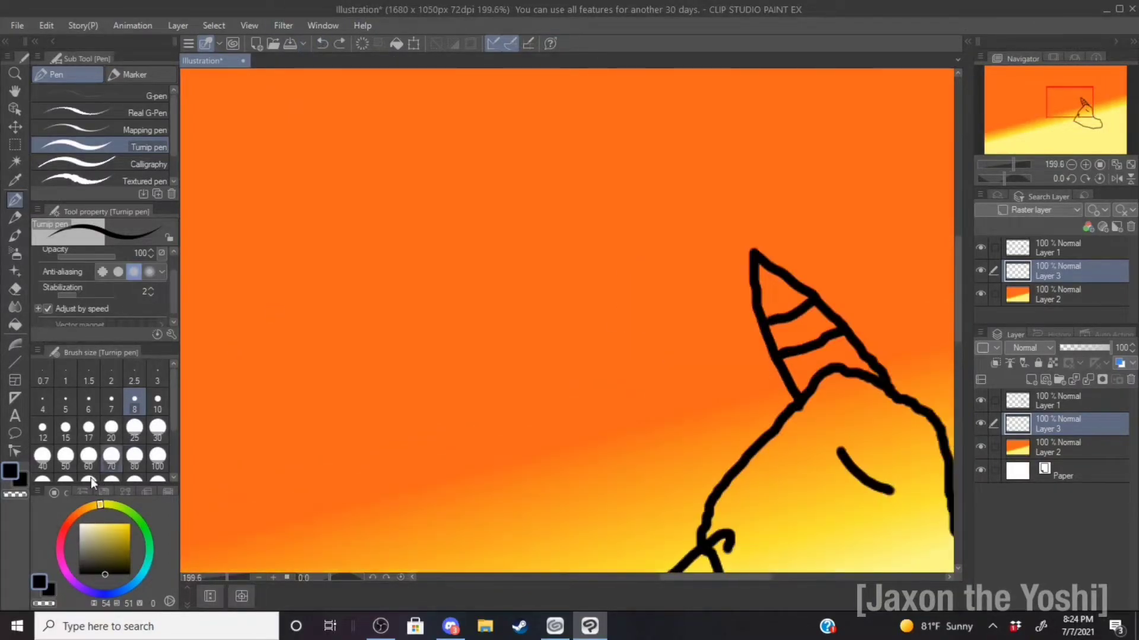
mouse_move(126, 523)
mouse_down()
mouse_move(114, 521)
mouse_move(131, 527)
mouse_up()
click(1039, 403)
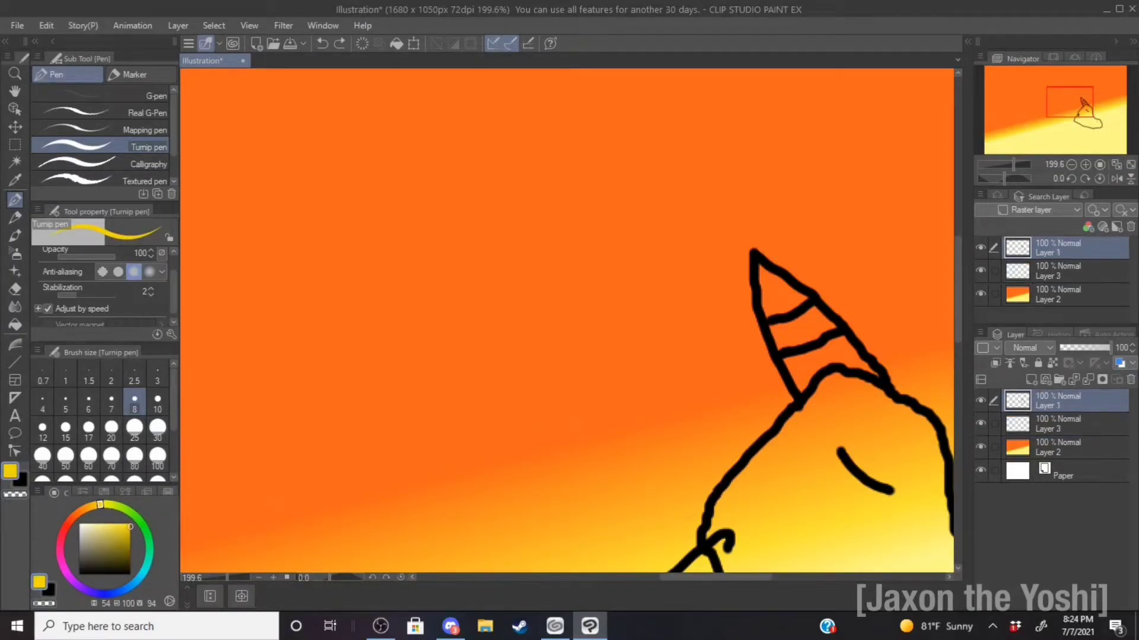
click(108, 524)
drag(108, 524, 99, 524)
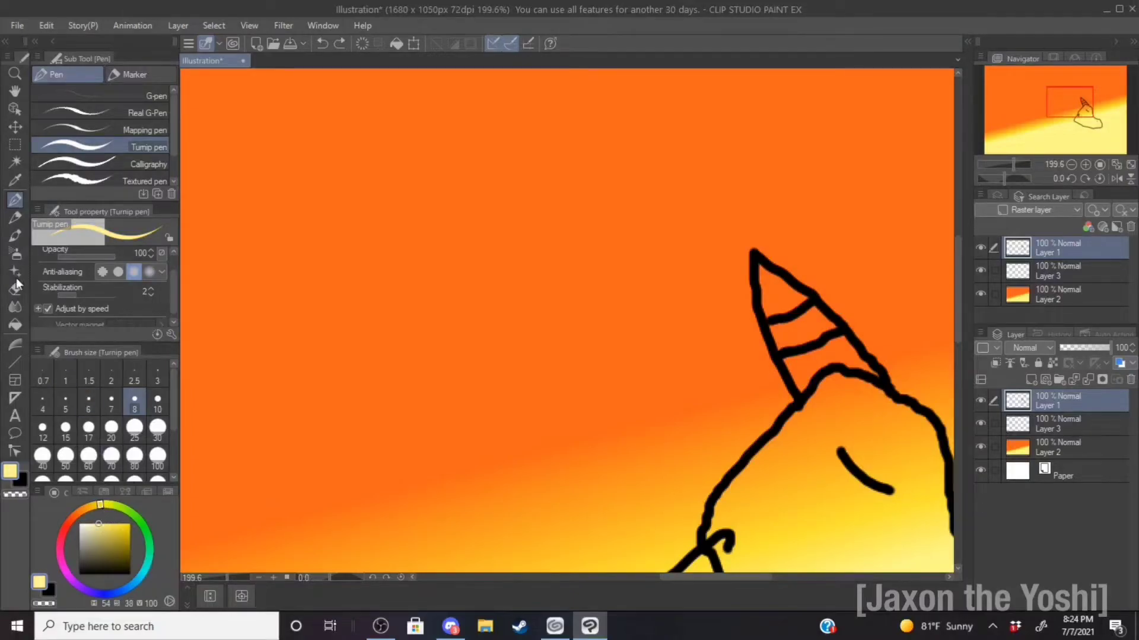
click(16, 323)
click(800, 333)
click(803, 366)
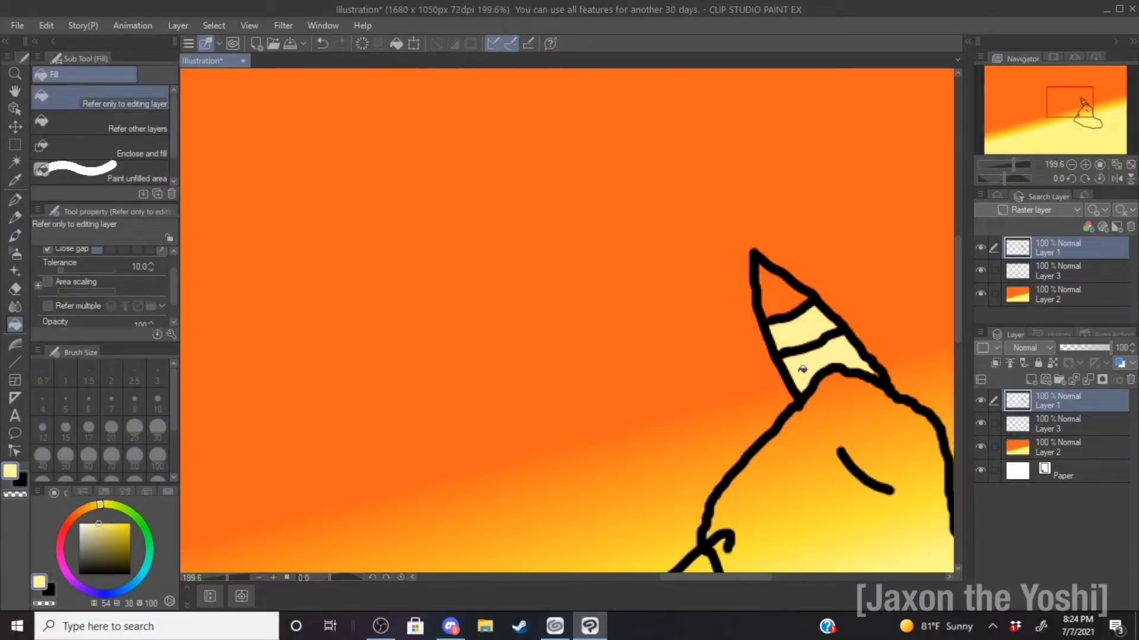
click(778, 294)
- Try a light green fill inside the head outline on Layer 1
scroll(831, 441, down, 4)
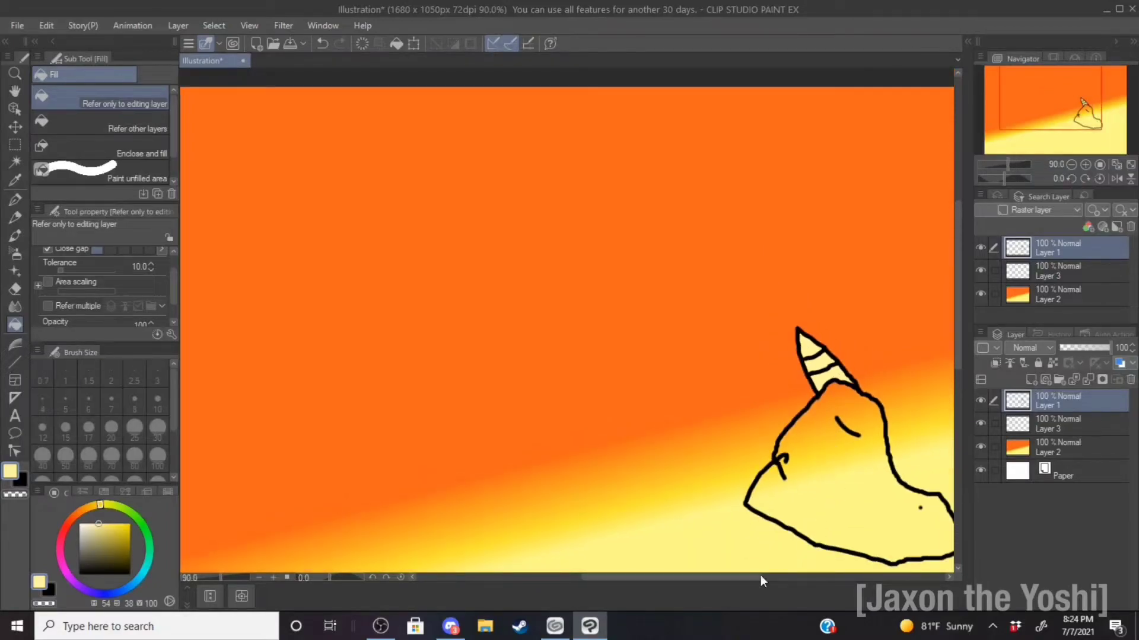
scroll(535, 492, up, 2)
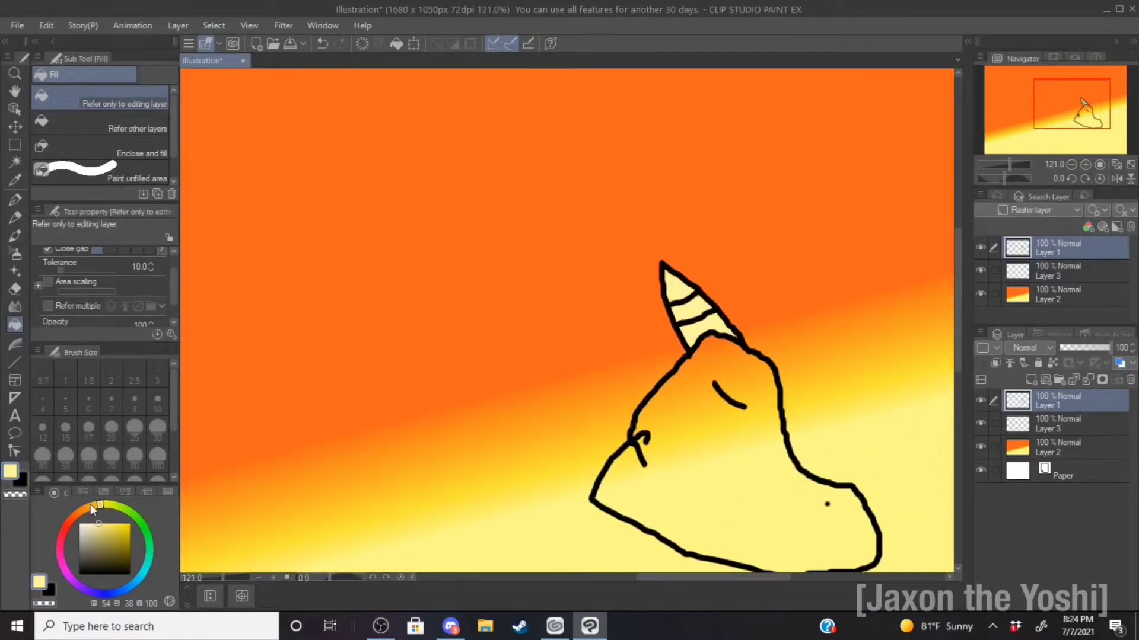
click(140, 521)
click(699, 499)
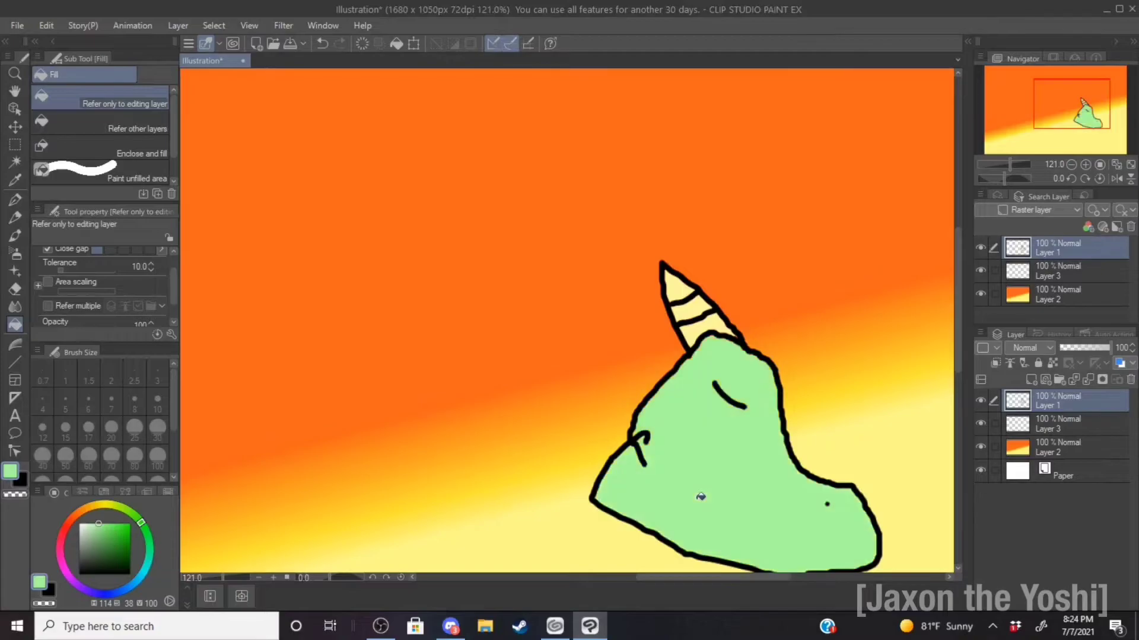
- Recolor the head on Layer 1, first with light pink and finally with bright red
click(69, 523)
click(698, 500)
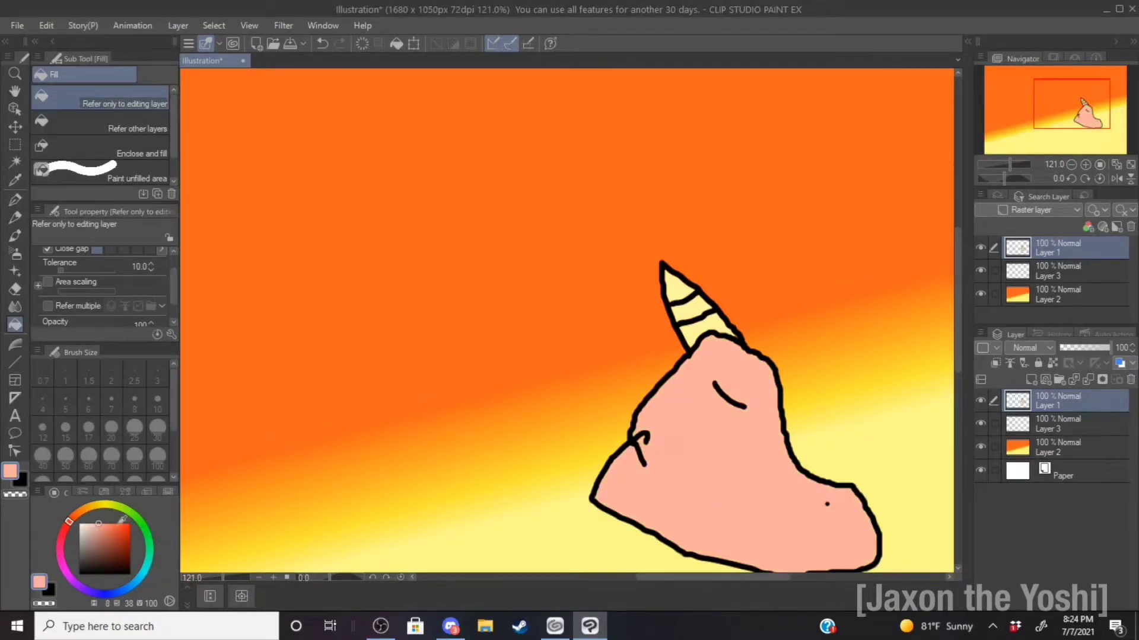
click(129, 525)
click(695, 491)
scroll(764, 459, down, 3)
scroll(765, 458, down, 2)
scroll(765, 457, up, 4)
scroll(756, 492, down, 1)
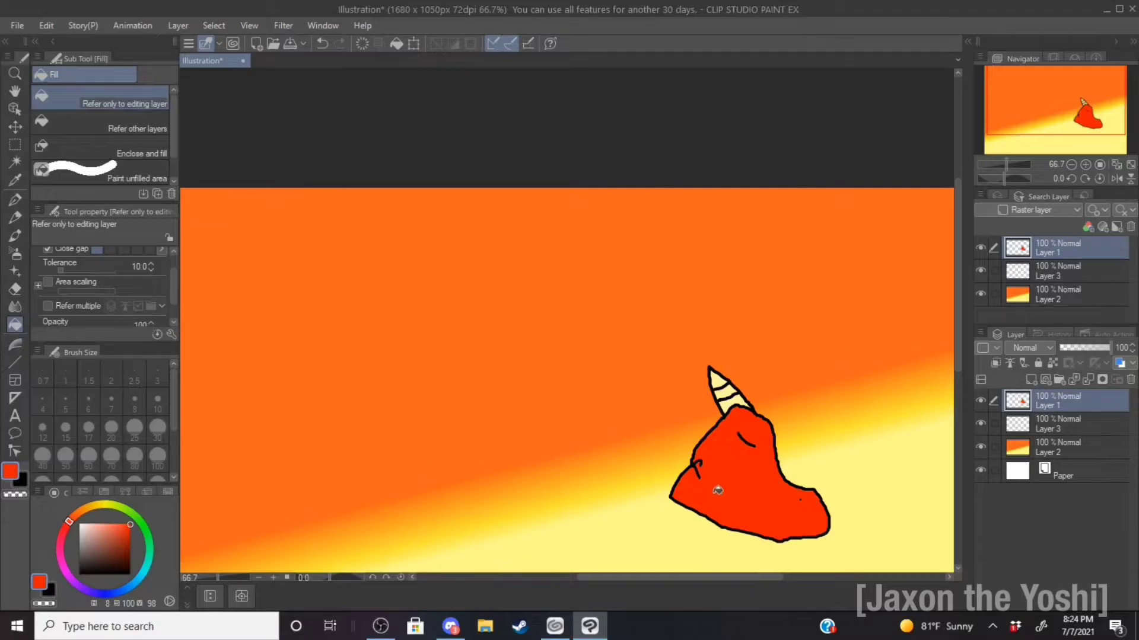
- Prepare the black Turnip pen for drawing on Layer 3 and undo the stray black fill there
scroll(717, 491, up, 4)
click(1018, 424)
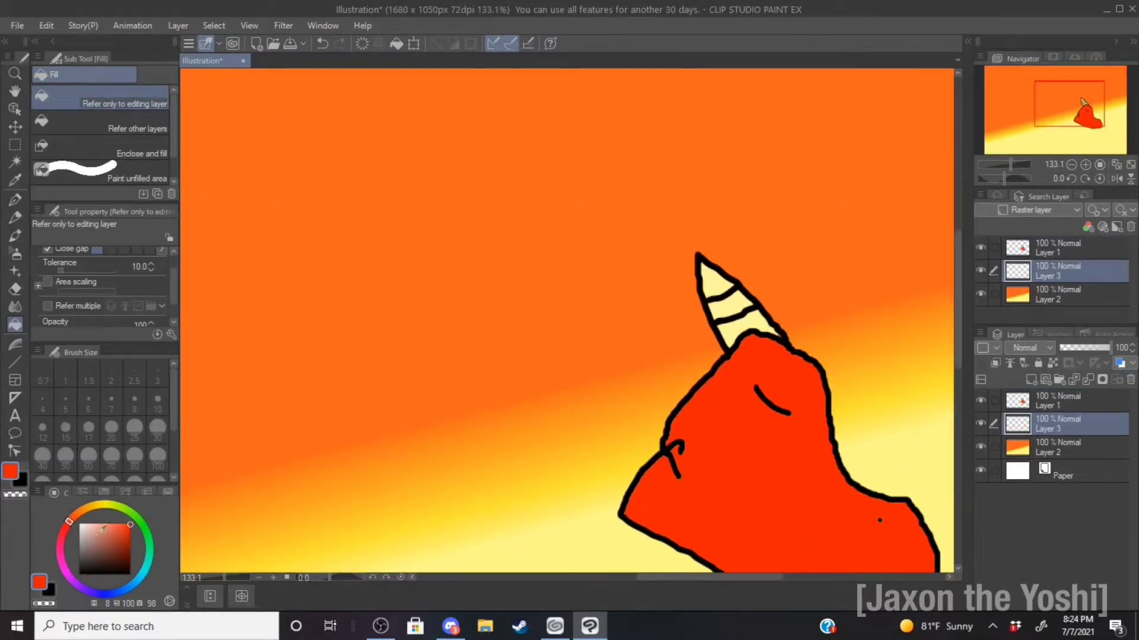
click(101, 511)
click(107, 574)
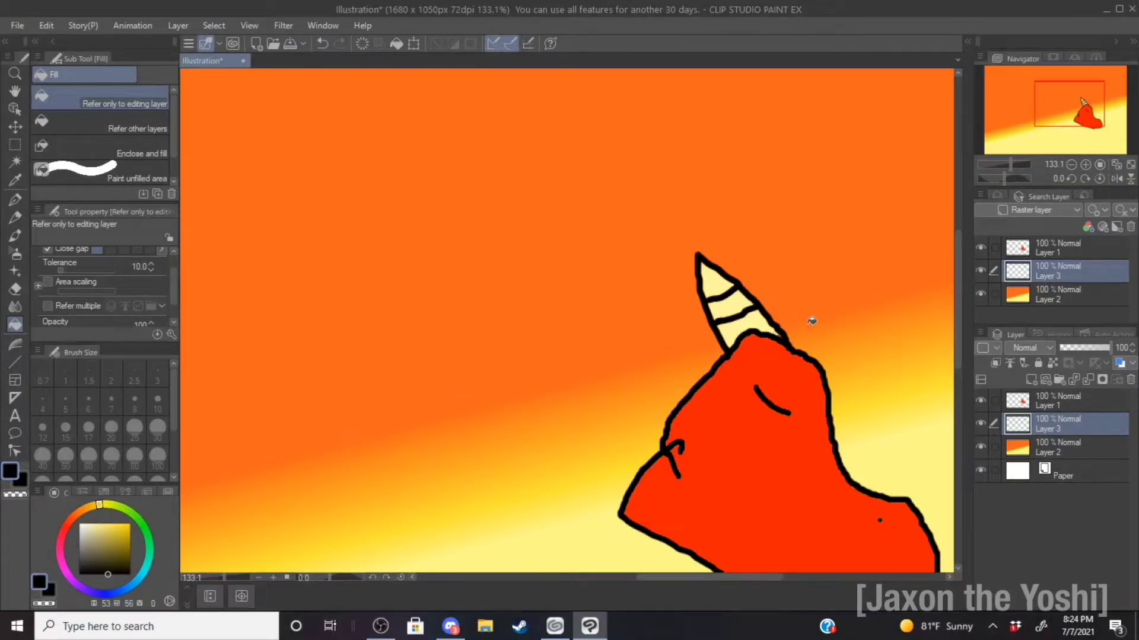
click(746, 330)
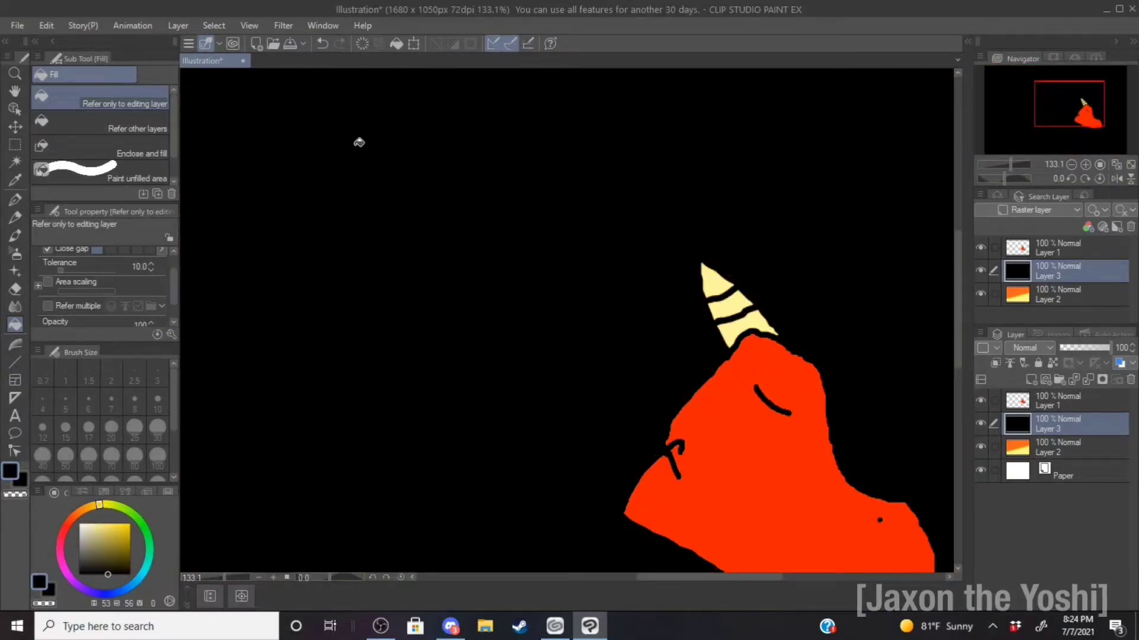
click(322, 43)
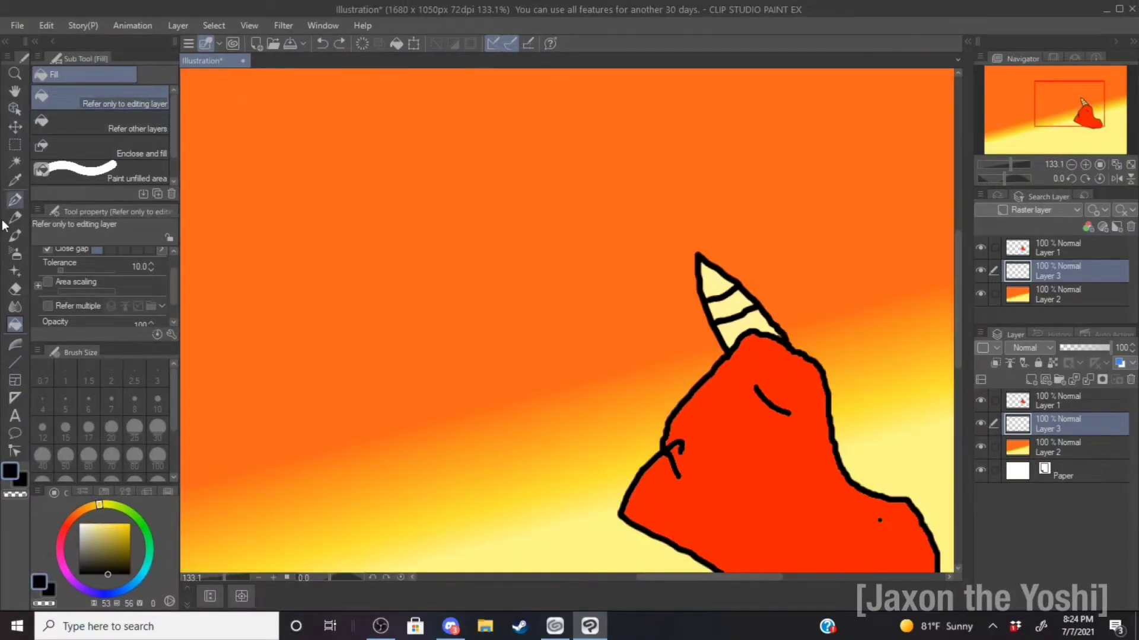
click(15, 201)
click(15, 201)
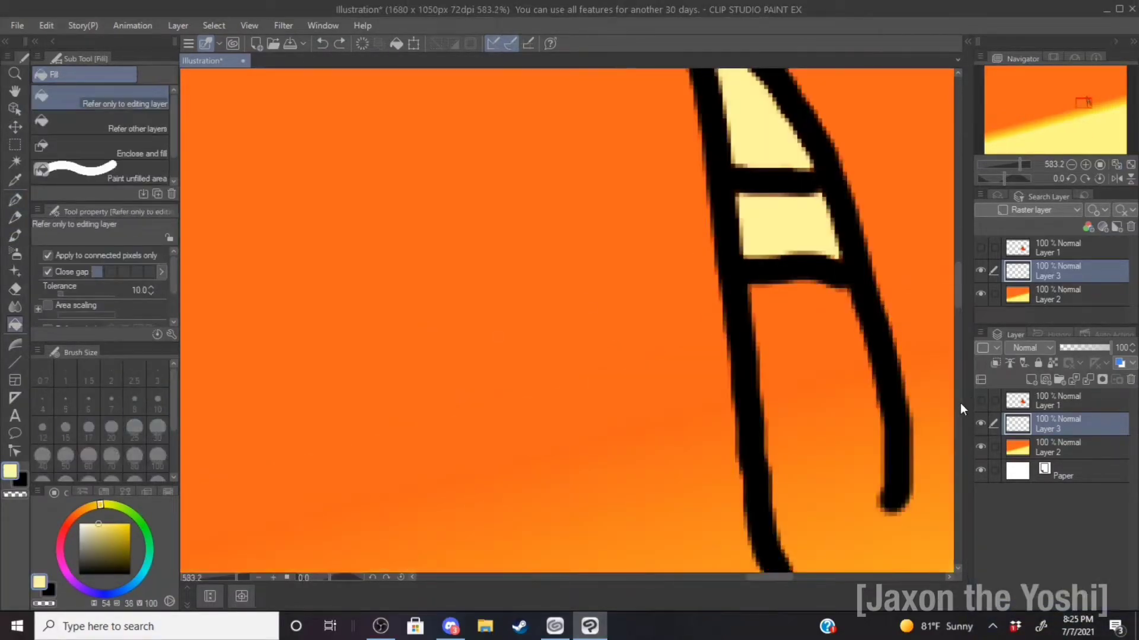
- Close the base of the second horn on Layer 3 with a black line and add a third stripe across it
scroll(960, 403, down, 5)
scroll(841, 376, up, 5)
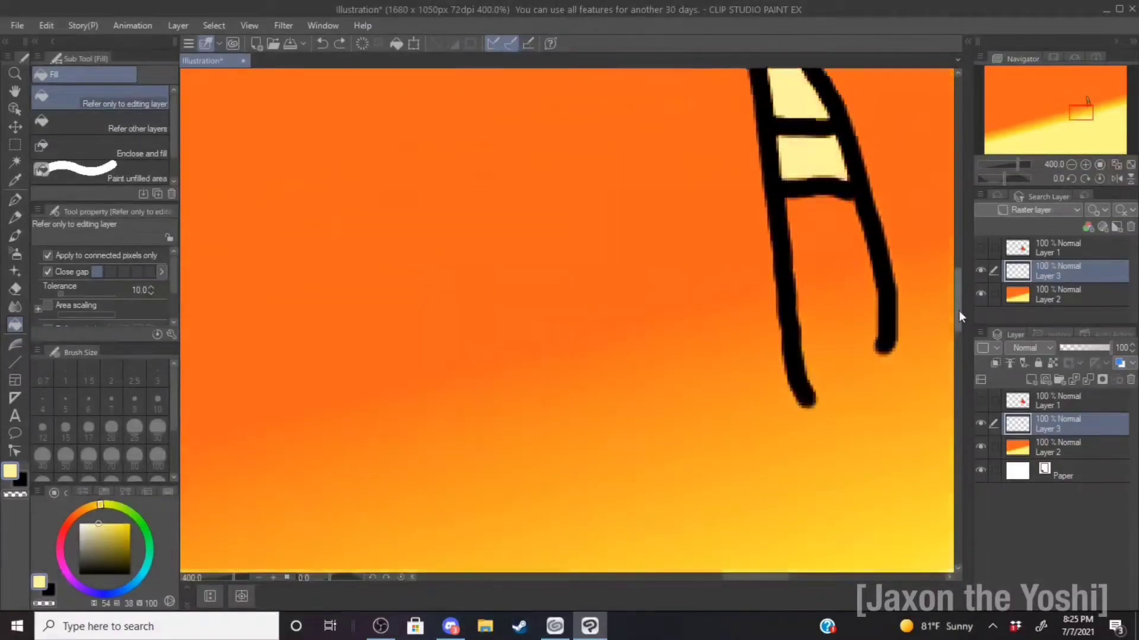
scroll(958, 310, up, 2)
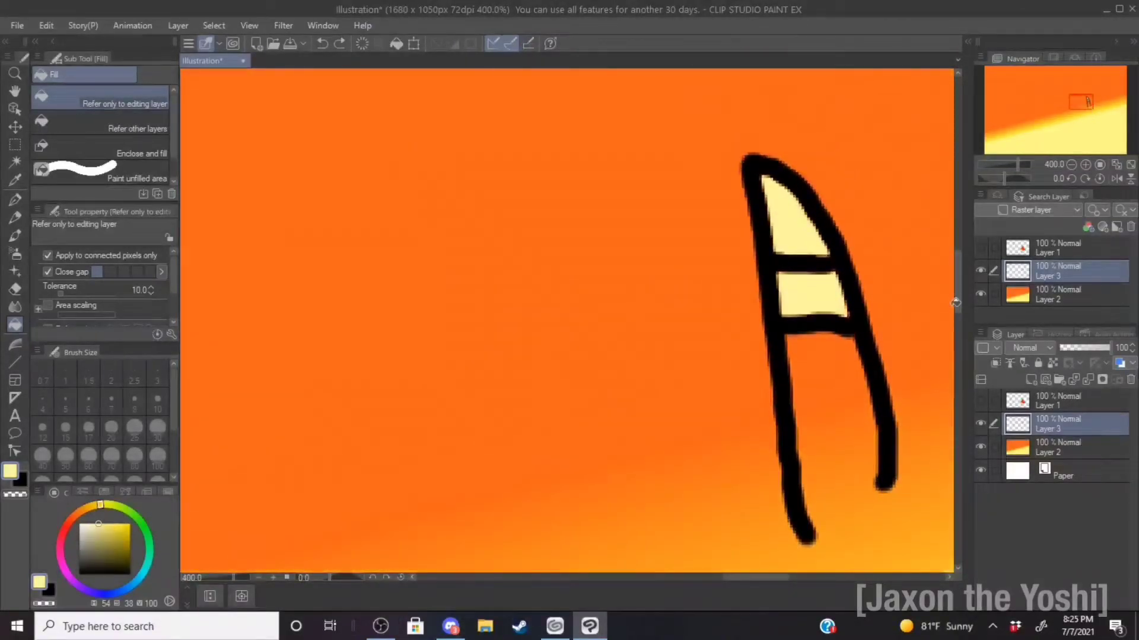
click(20, 480)
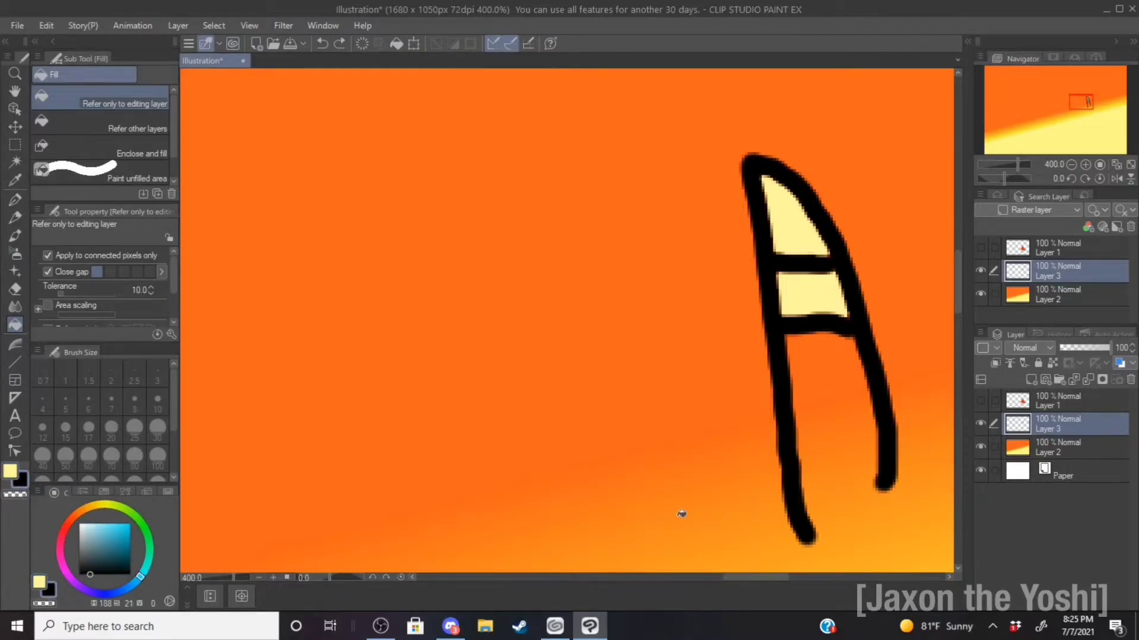
click(15, 200)
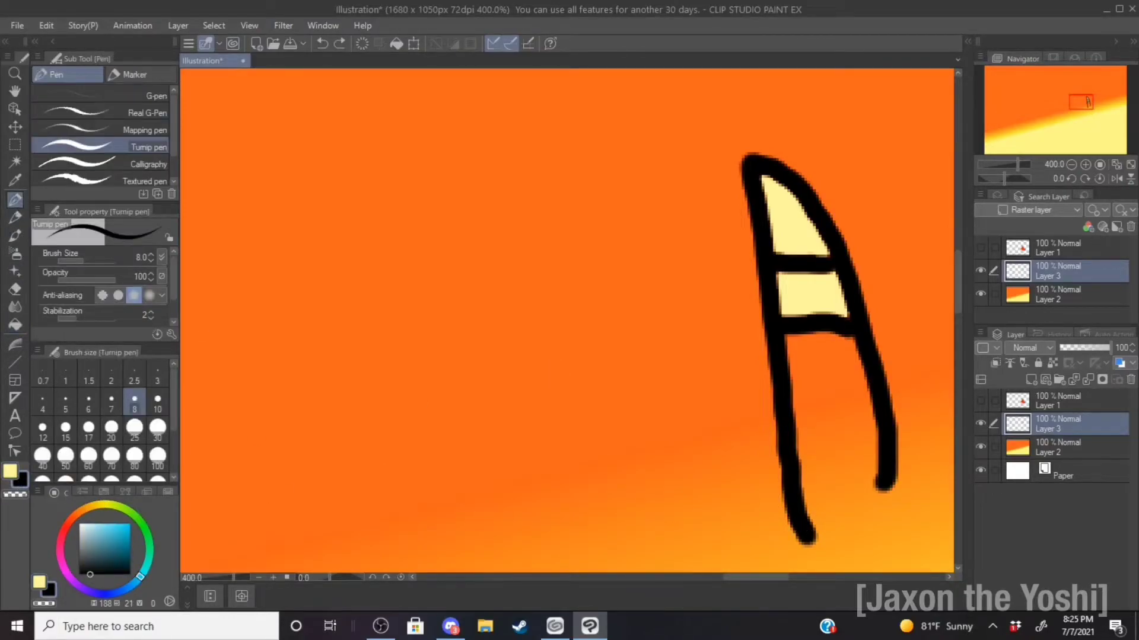
drag(807, 537, 885, 482)
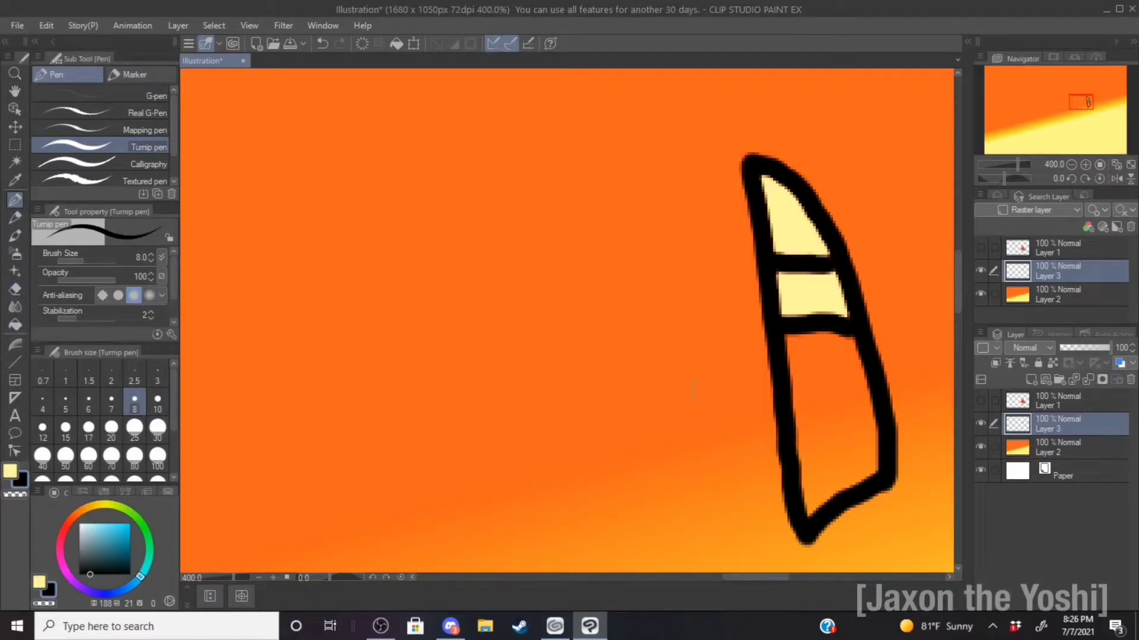
drag(787, 411, 864, 385)
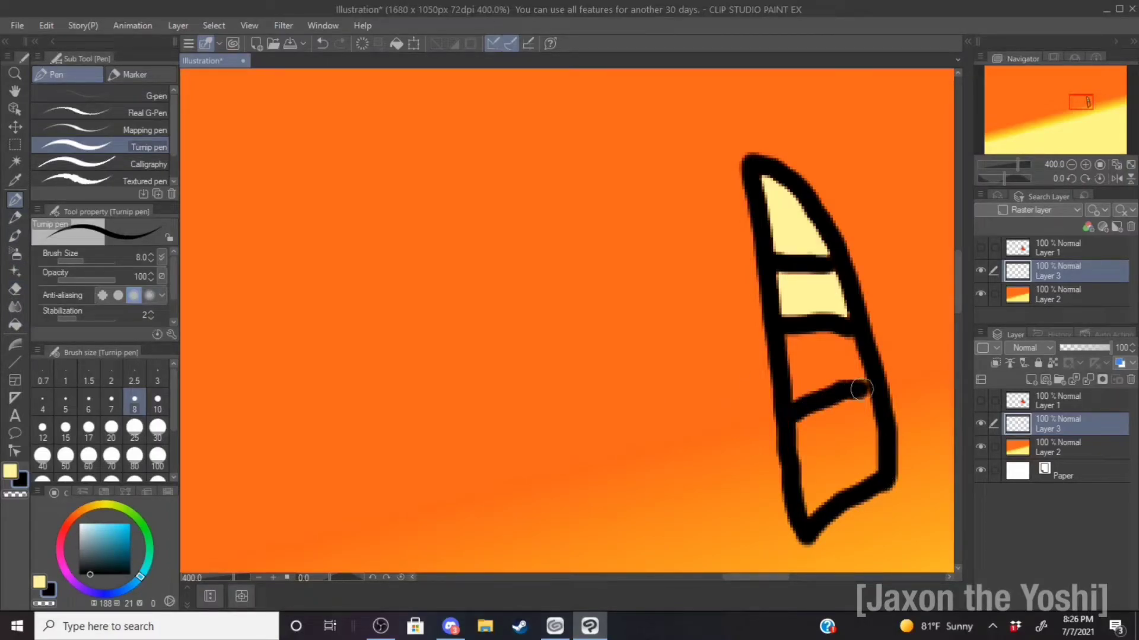
- Fill the two lower sections of the second horn with pale yellow and show Layer 1 again
key(g)
click(839, 457)
click(815, 361)
scroll(836, 396, down, 2)
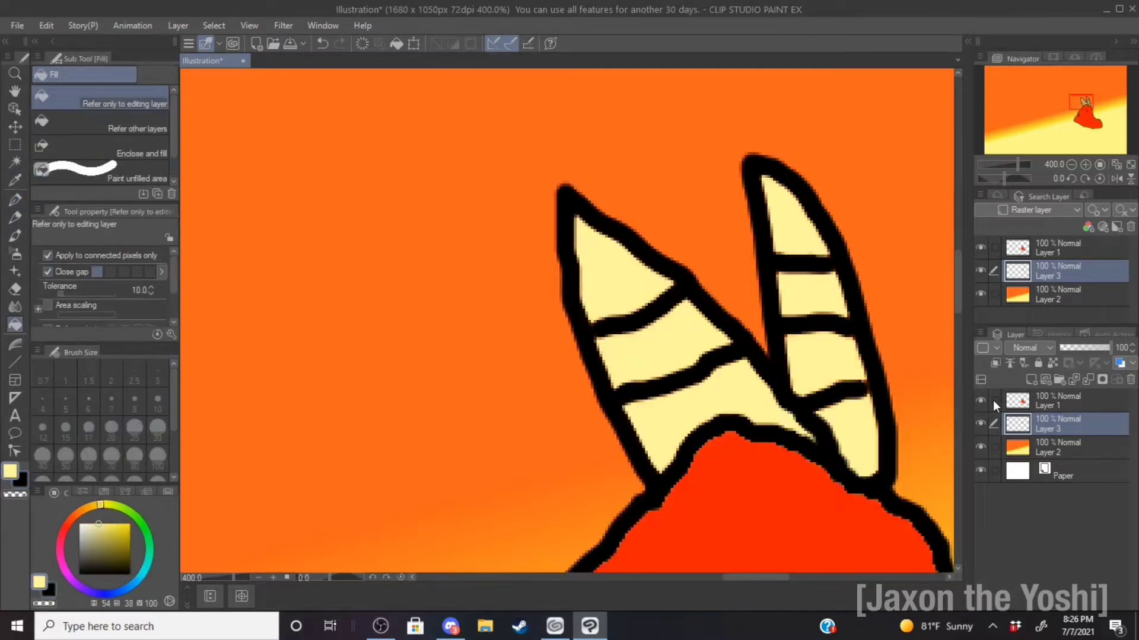
scroll(830, 403, down, 6)
scroll(937, 356, up, 1)
drag(956, 330, 956, 385)
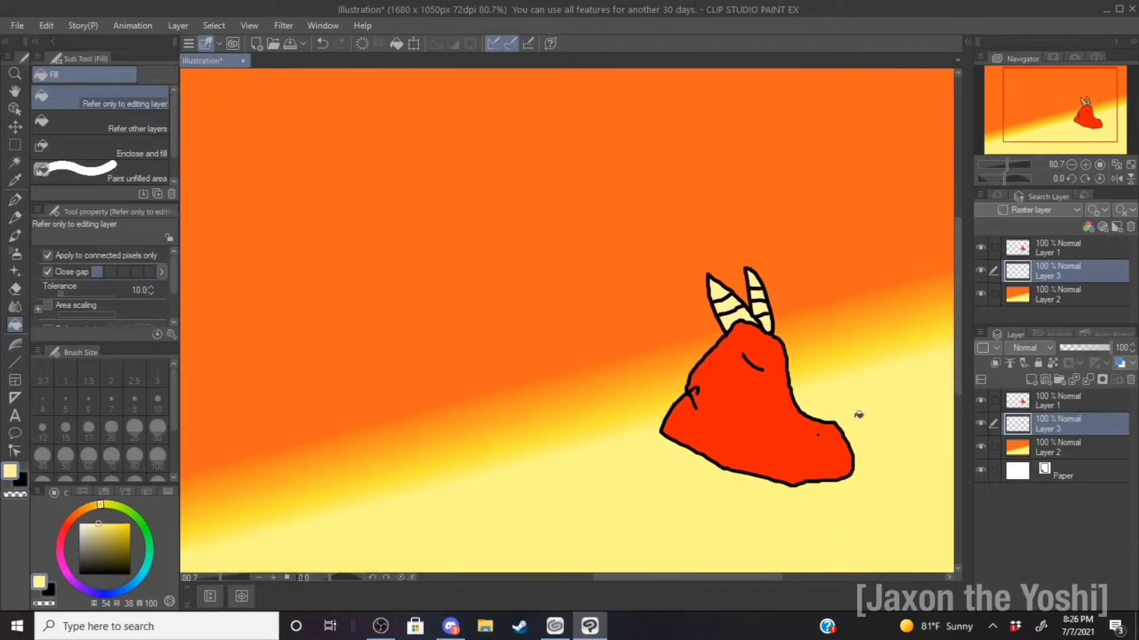
- Draw a black line on Layer 1 from the back of the head as the body's upper edge, redoing the first stroke
drag(102, 560, 130, 576)
click(67, 524)
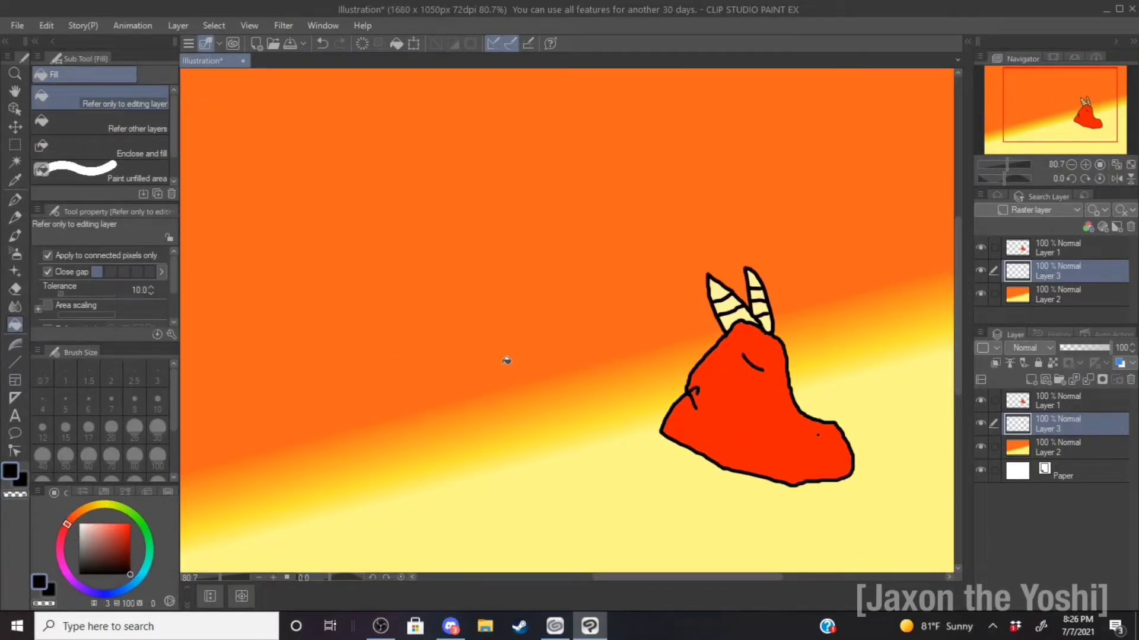
click(1021, 405)
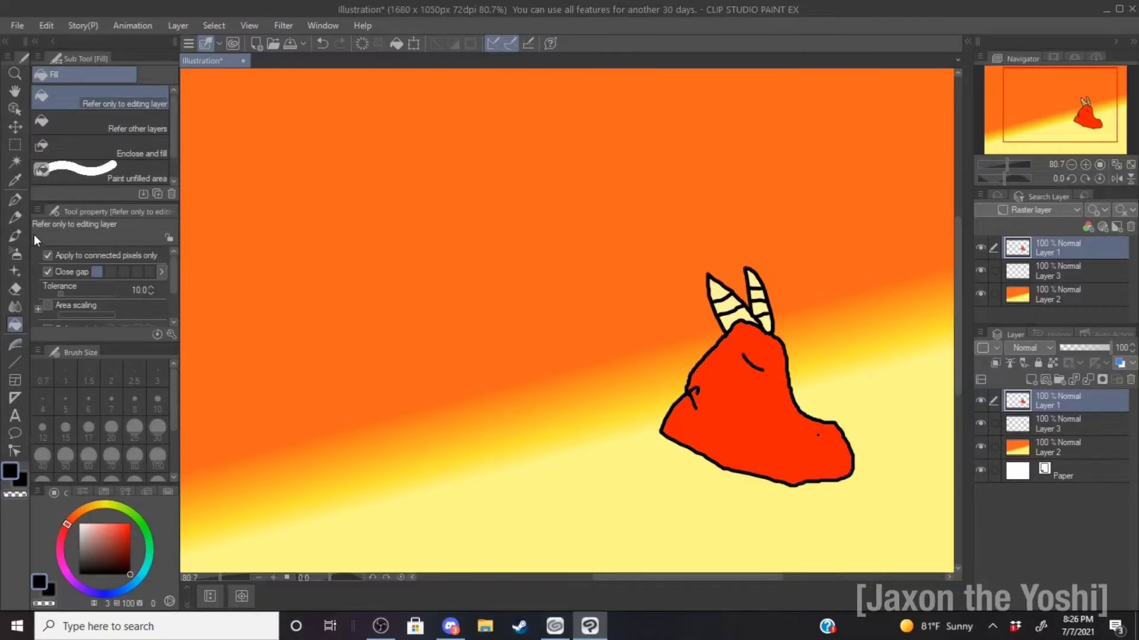
click(15, 200)
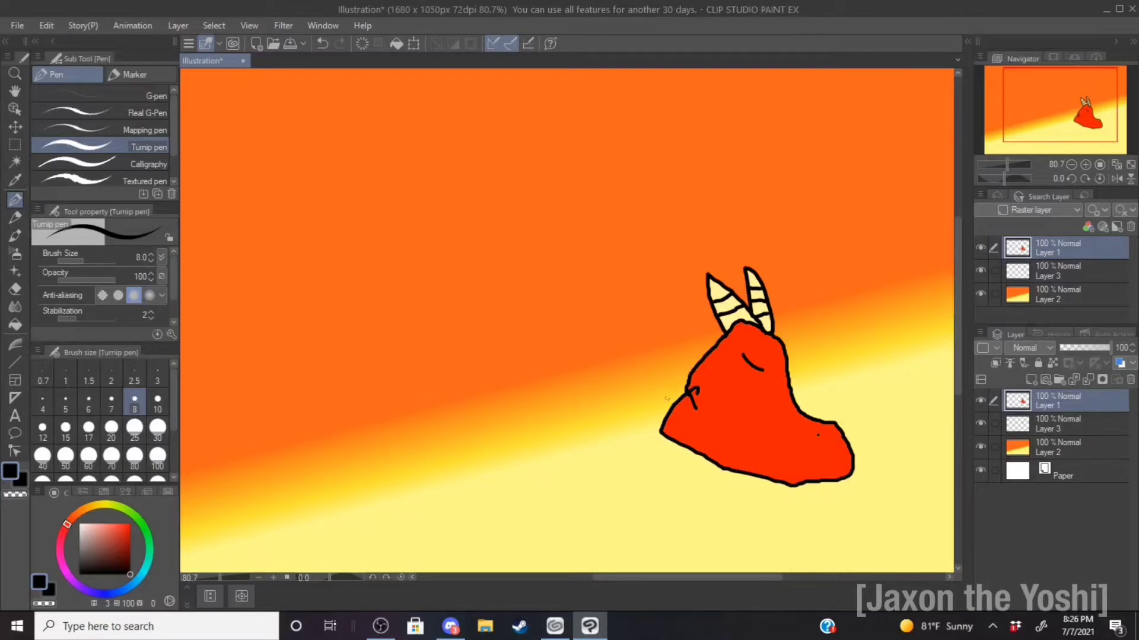
drag(693, 381, 596, 411)
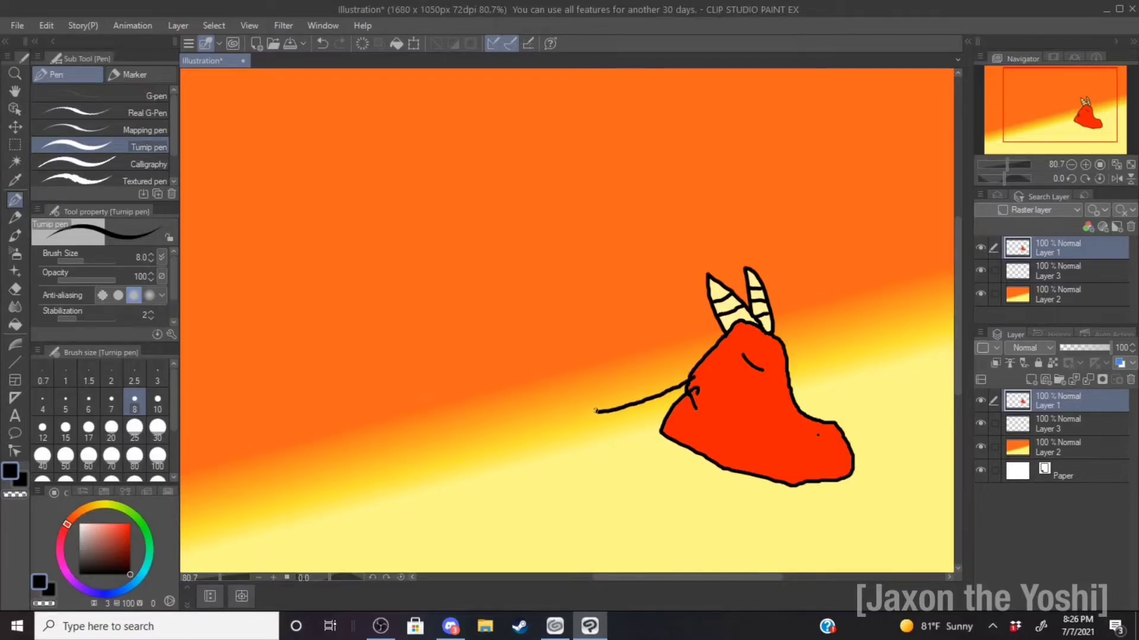
click(322, 43)
drag(674, 377, 567, 399)
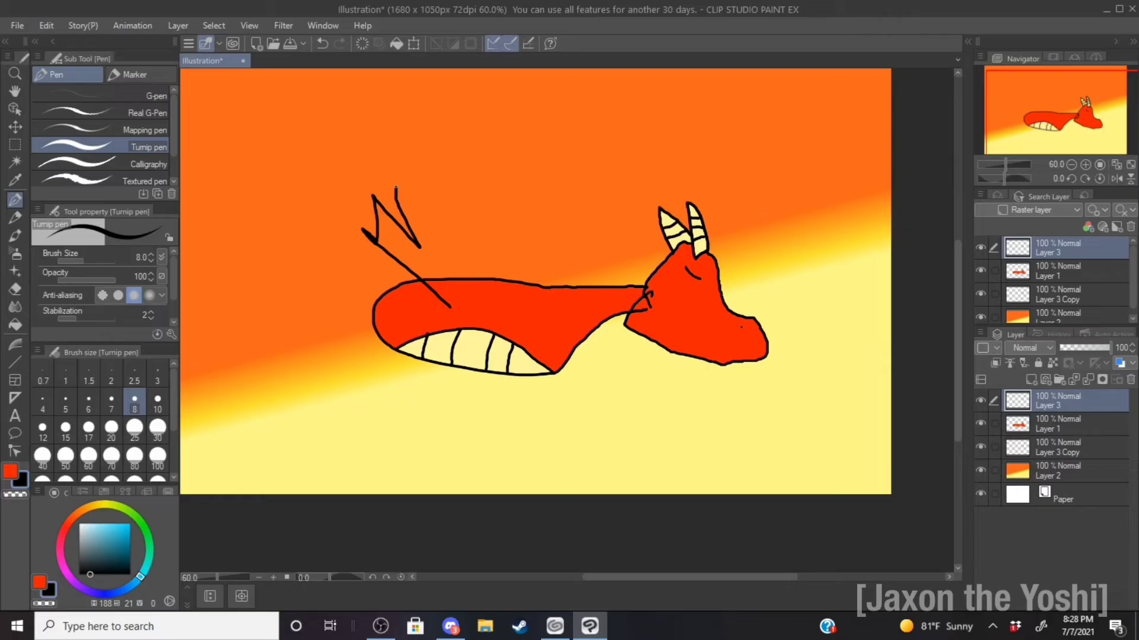
- Continue the black outline of the spiked wing on Layer 3 above the body
mouse_move(397, 188)
mouse_down()
mouse_move(372, 131)
mouse_move(400, 157)
mouse_move(448, 245)
mouse_move(428, 149)
mouse_move(456, 173)
mouse_move(567, 339)
mouse_move(521, 348)
mouse_move(424, 304)
mouse_up()
drag(436, 295, 451, 307)
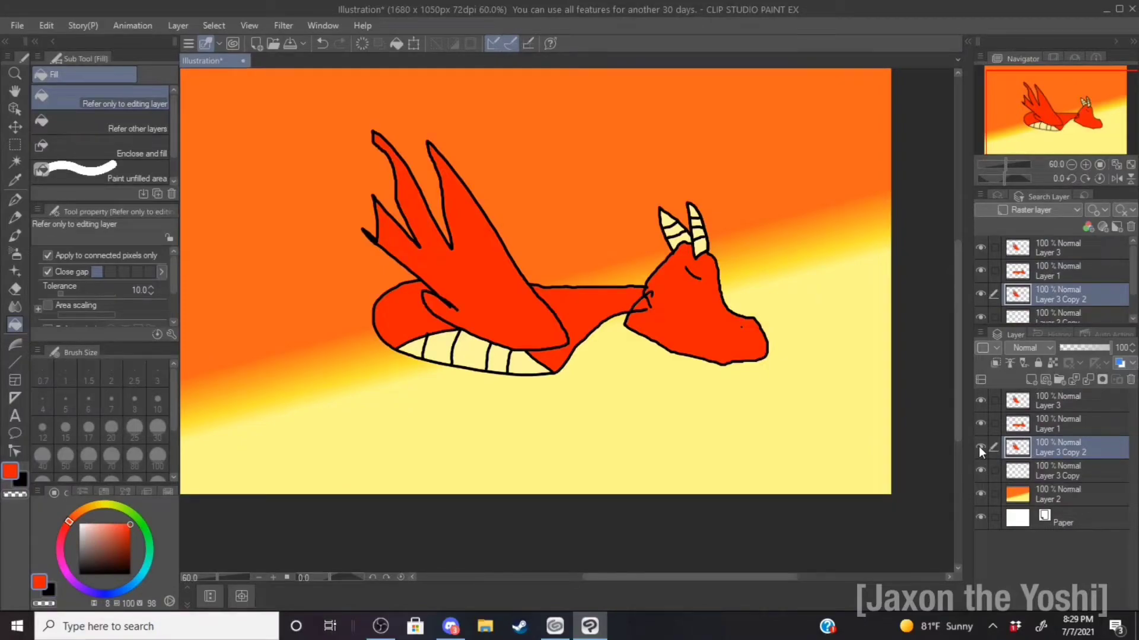
- Draw the black outline of a leg on Layer 3, extending below the rear end of the body, using the size 8 Turnip pen
scroll(564, 300, up, 3)
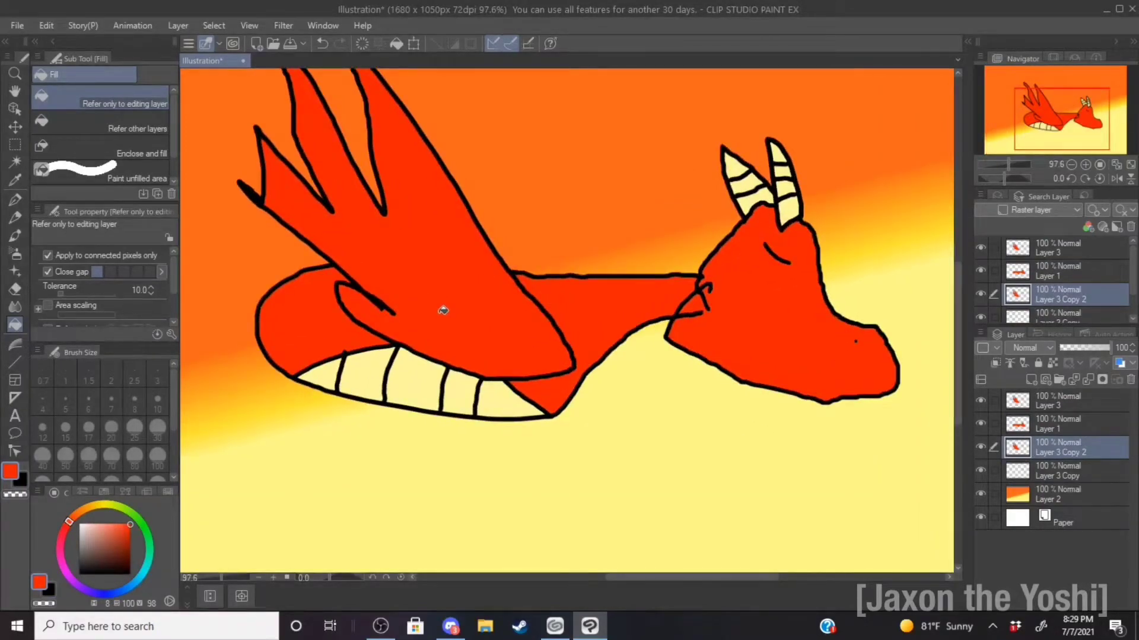
scroll(443, 310, up, 2)
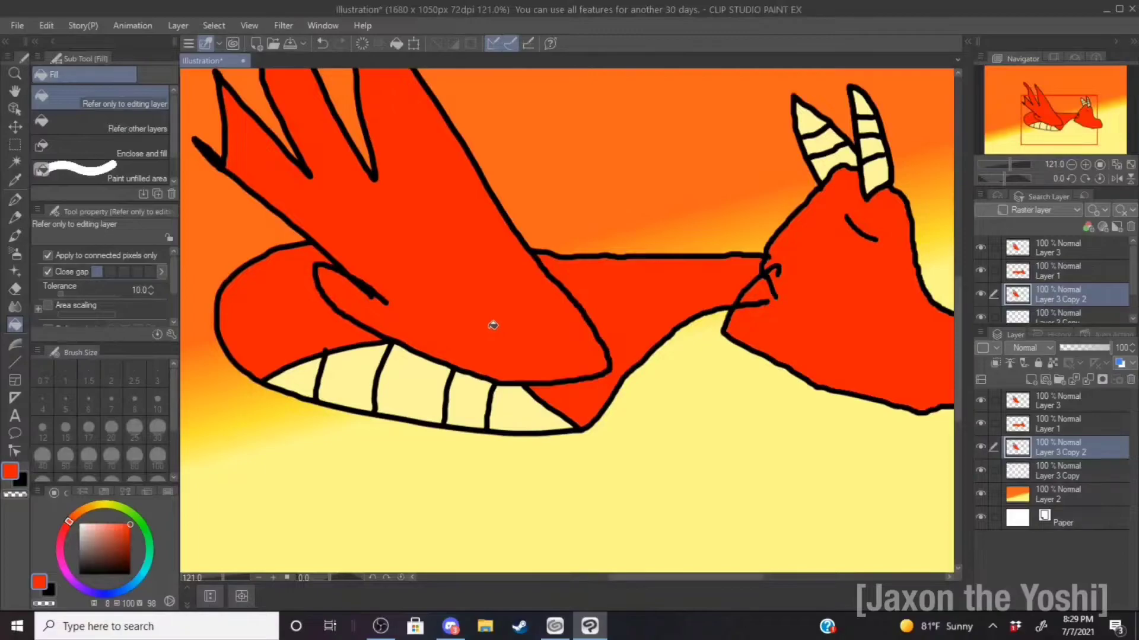
click(1026, 425)
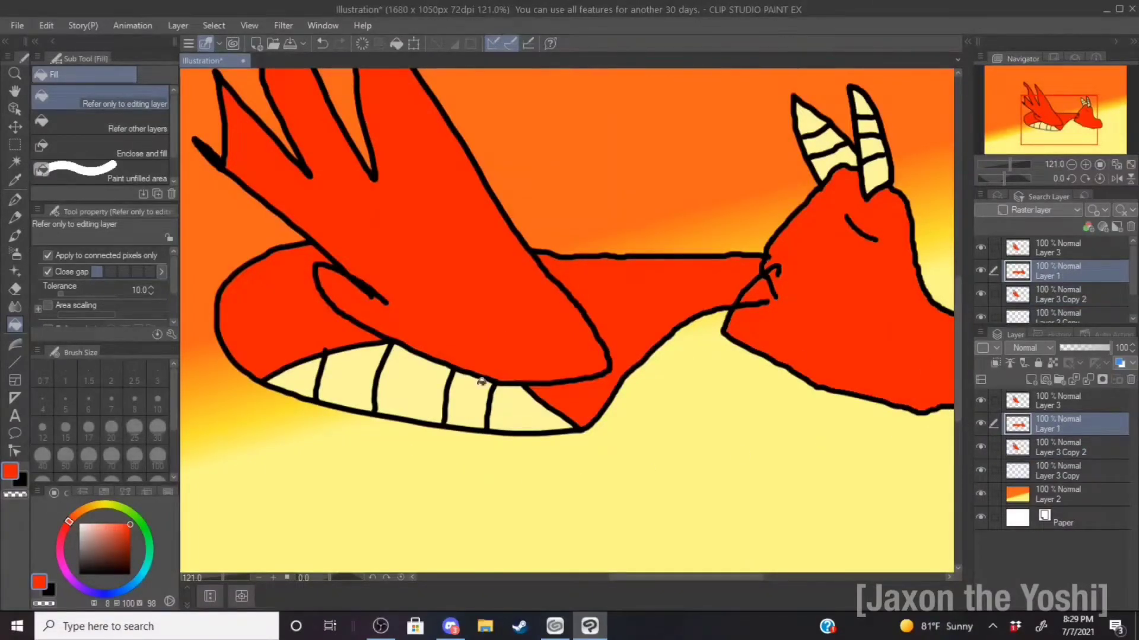
click(1032, 403)
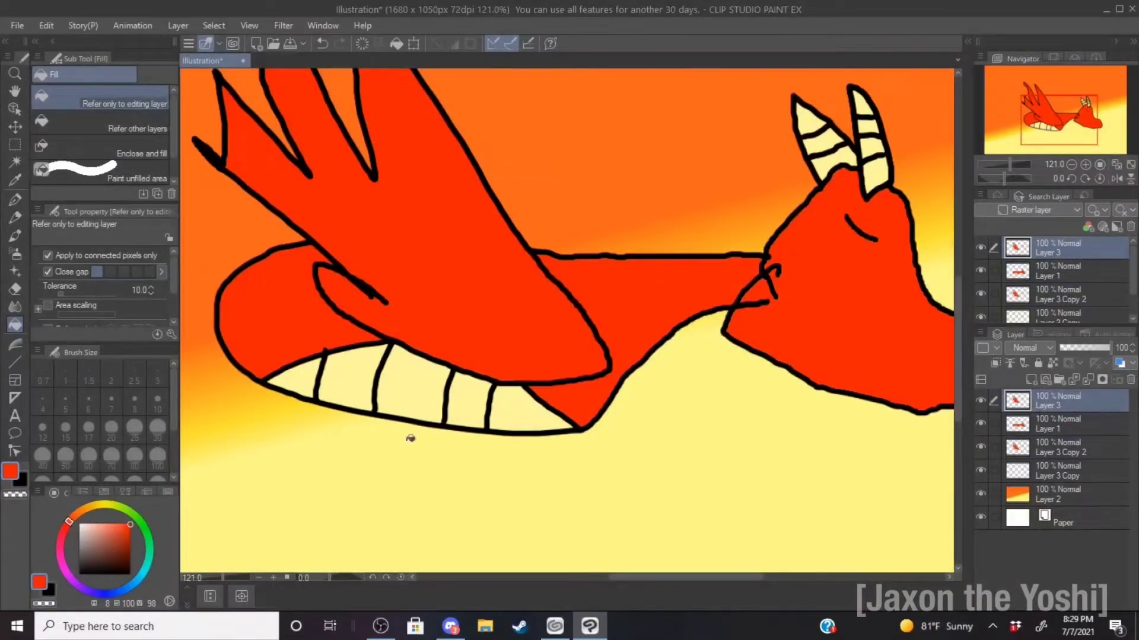
click(19, 482)
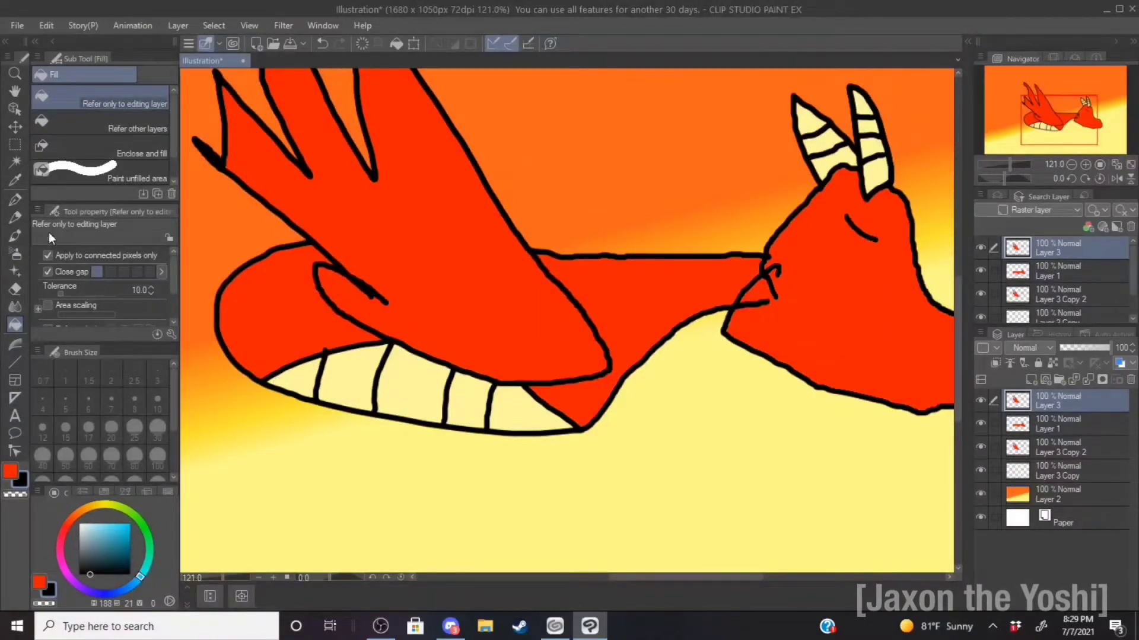
click(17, 200)
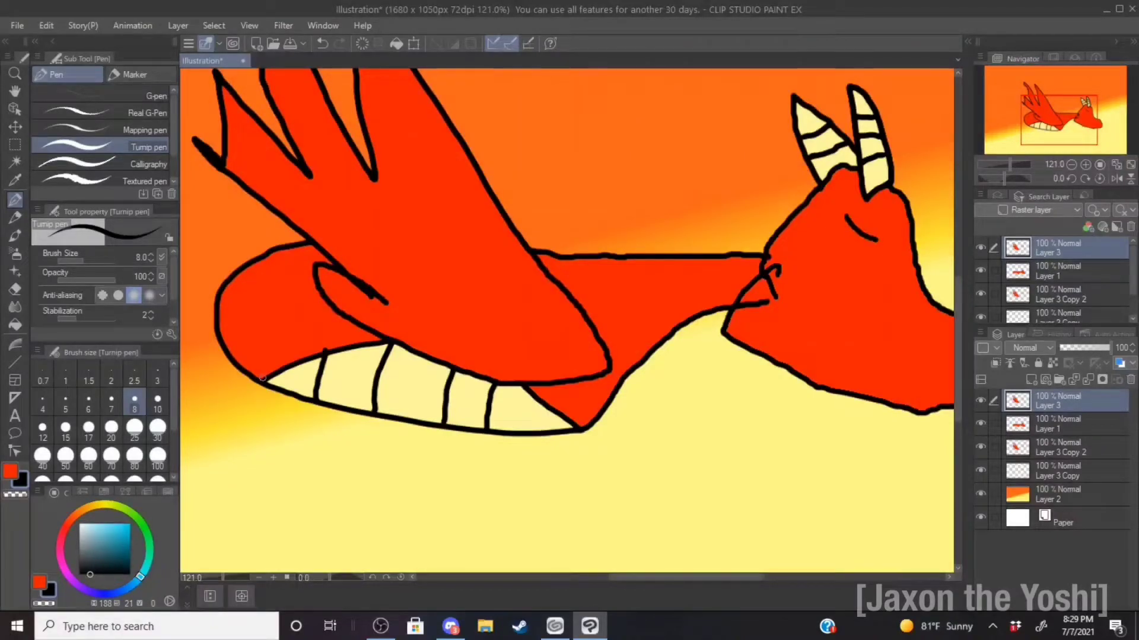
drag(257, 380, 181, 439)
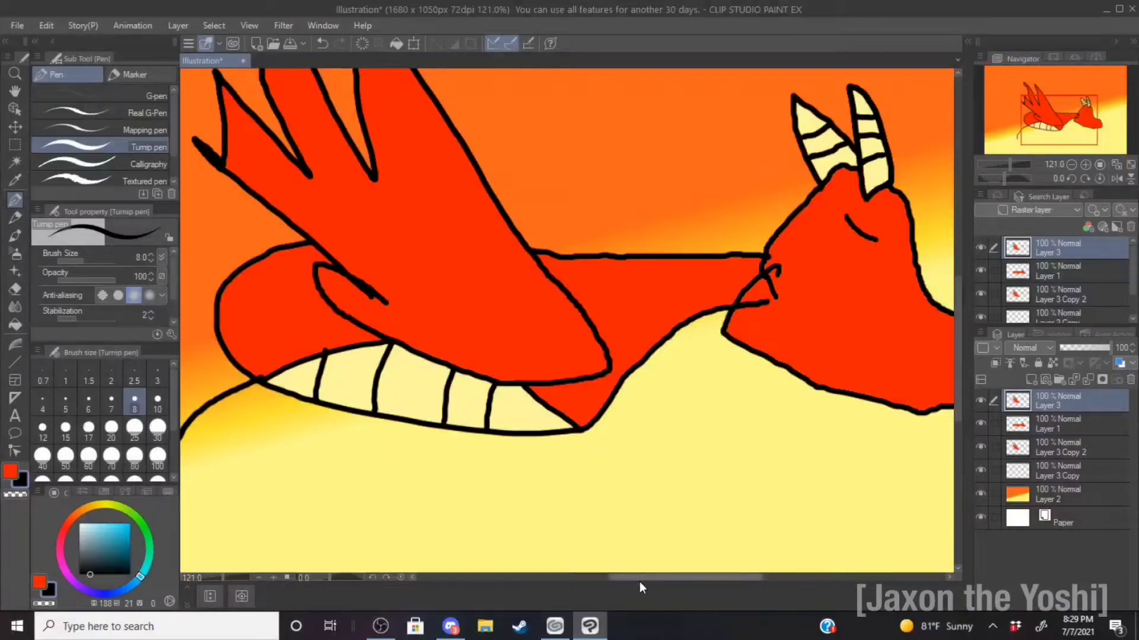
key(ctrl+alt+0)
drag(637, 579, 605, 578)
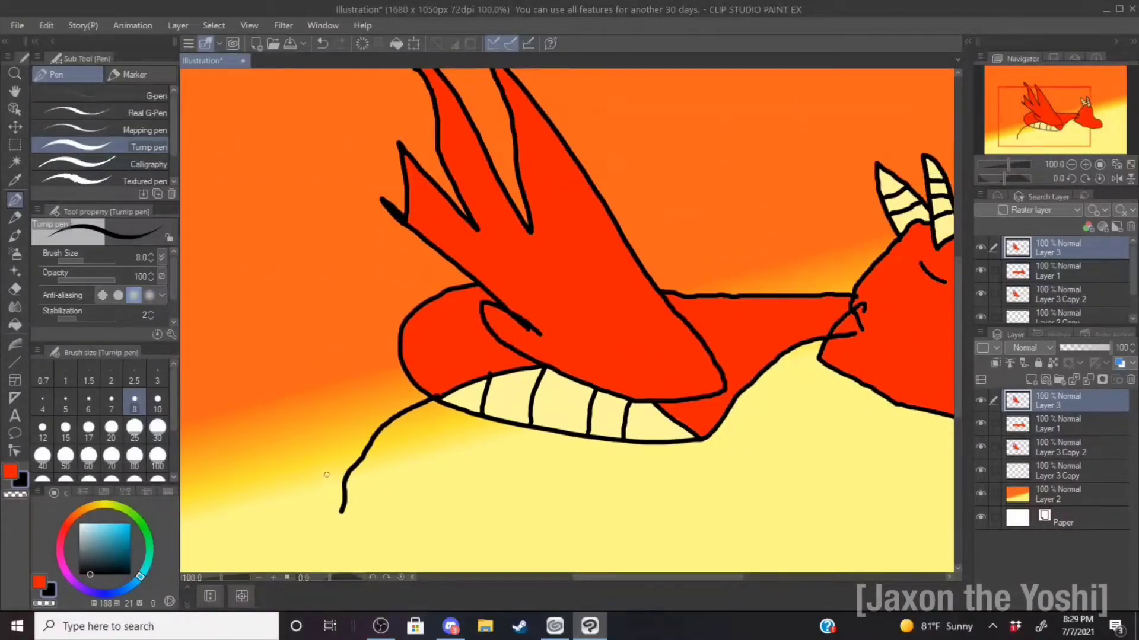
mouse_move(360, 452)
mouse_down()
mouse_move(336, 536)
mouse_move(352, 537)
mouse_move(488, 429)
mouse_up()
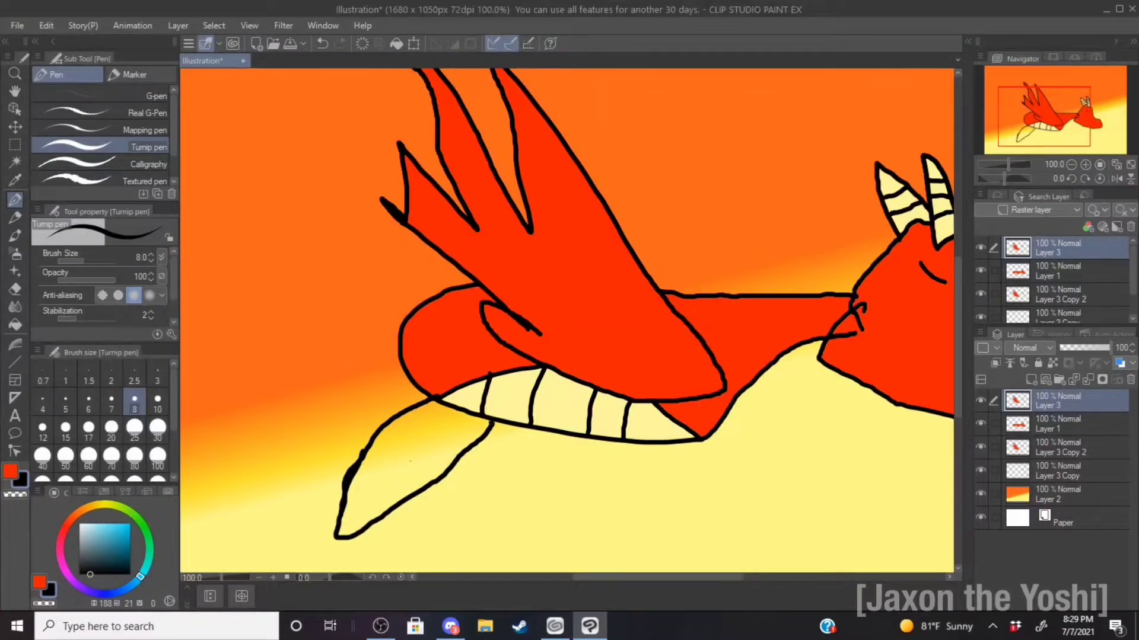
- Separate the foot from the leg with a black line and draw two stripes across it
scroll(350, 489, up, 5)
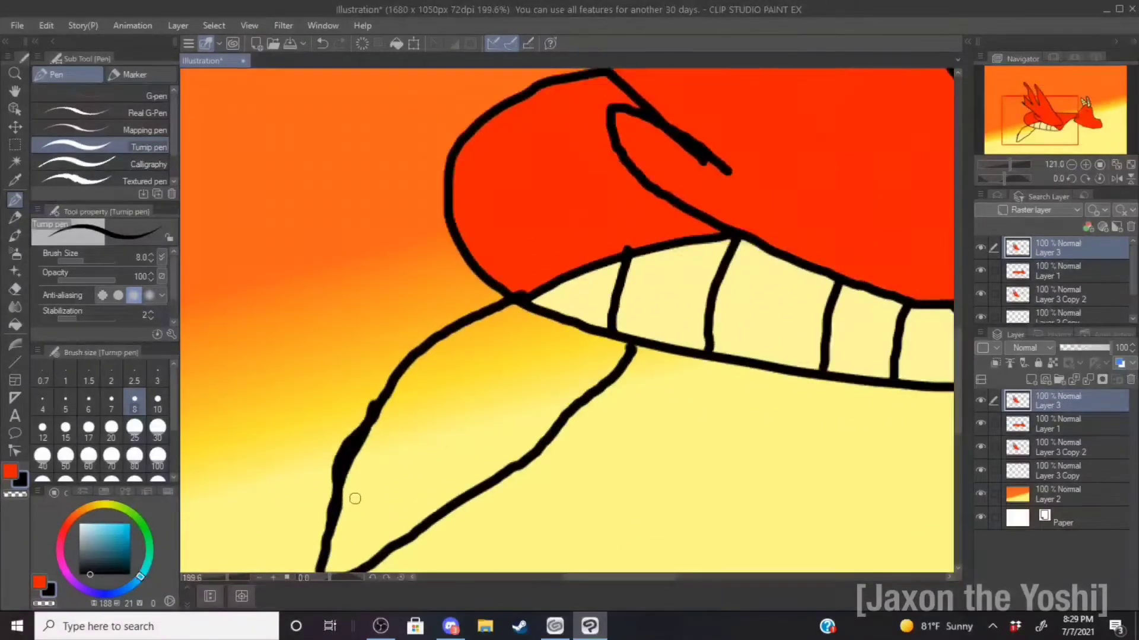
mouse_move(338, 511)
mouse_down()
mouse_move(382, 486)
mouse_move(374, 423)
mouse_up()
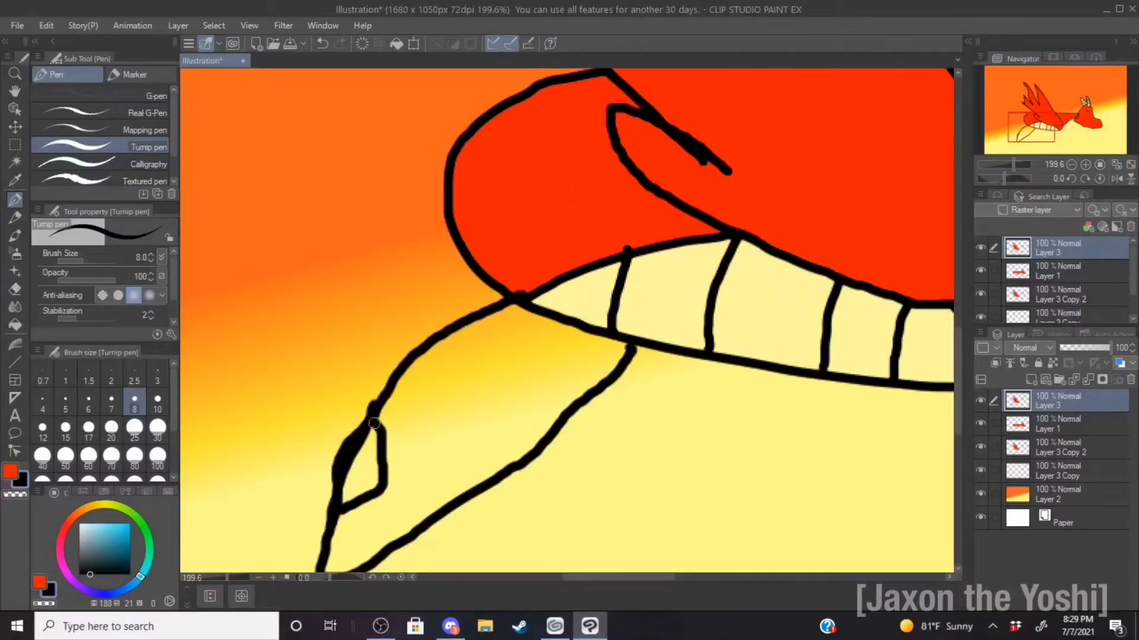
drag(381, 487, 381, 549)
drag(380, 535, 331, 543)
- Hide Layer 1 and close the open upper end of the leg on Layer 3 with a black line
key(g)
click(980, 246)
click(980, 245)
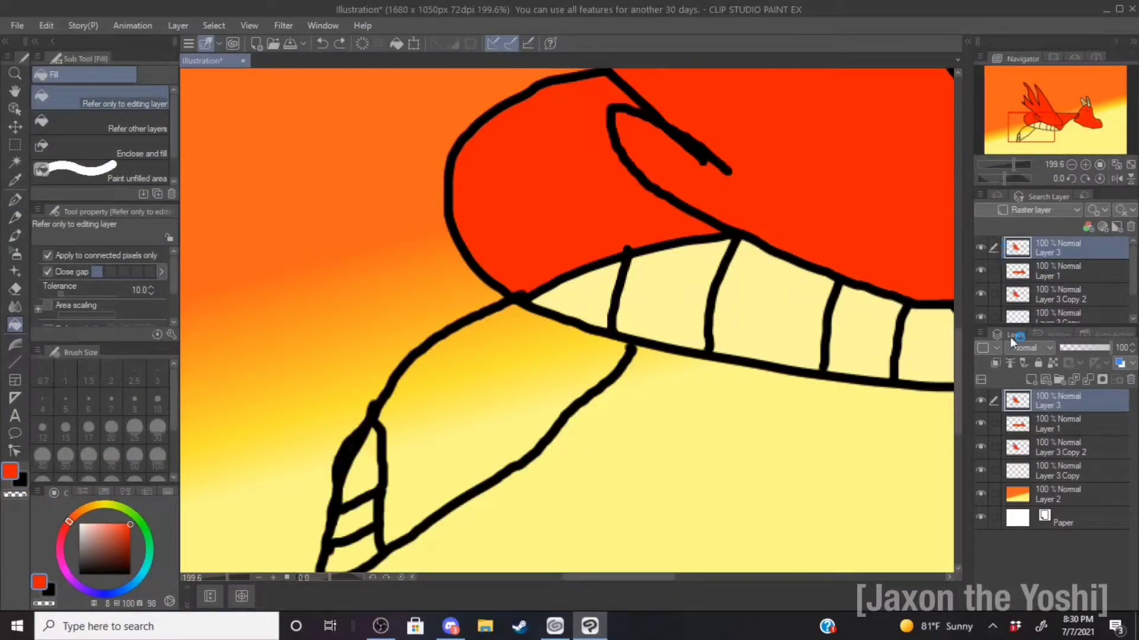
click(981, 424)
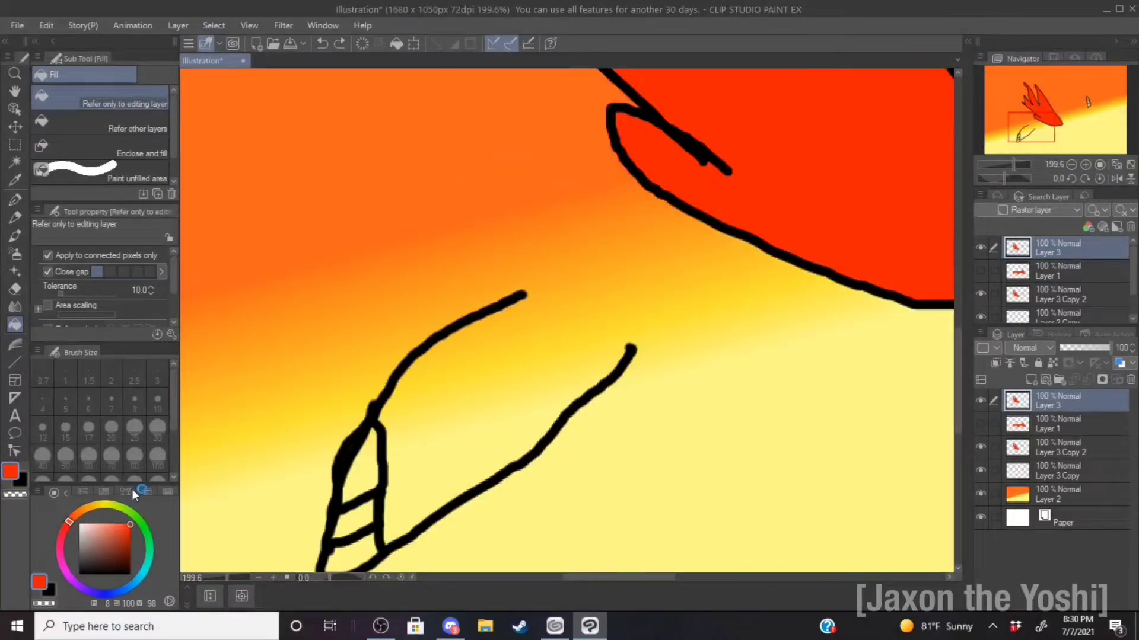
click(82, 574)
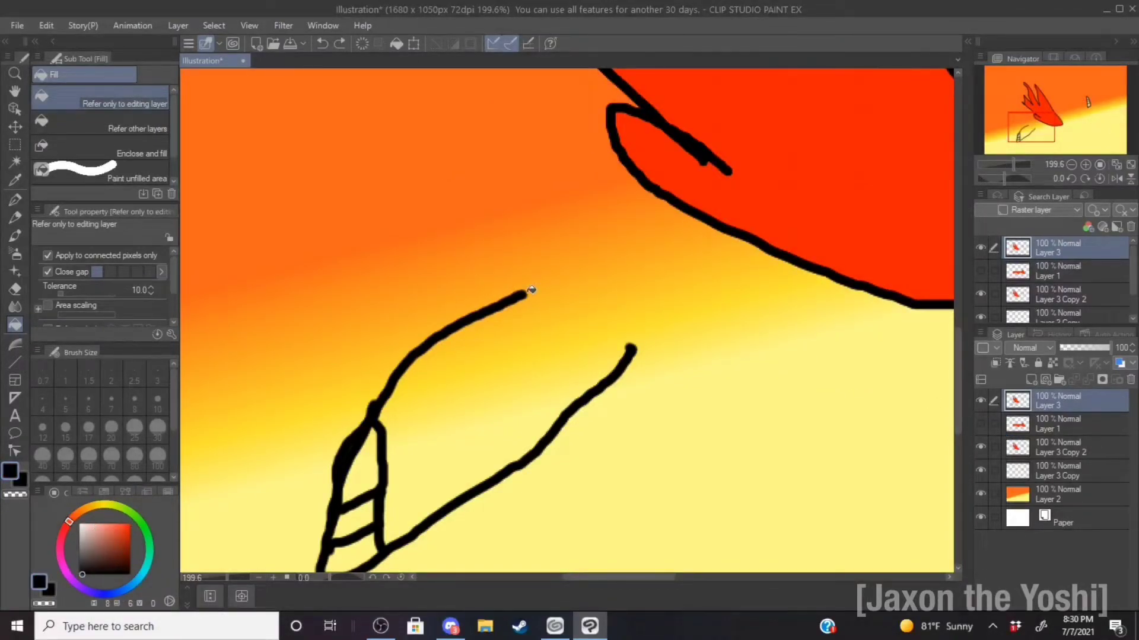
click(15, 200)
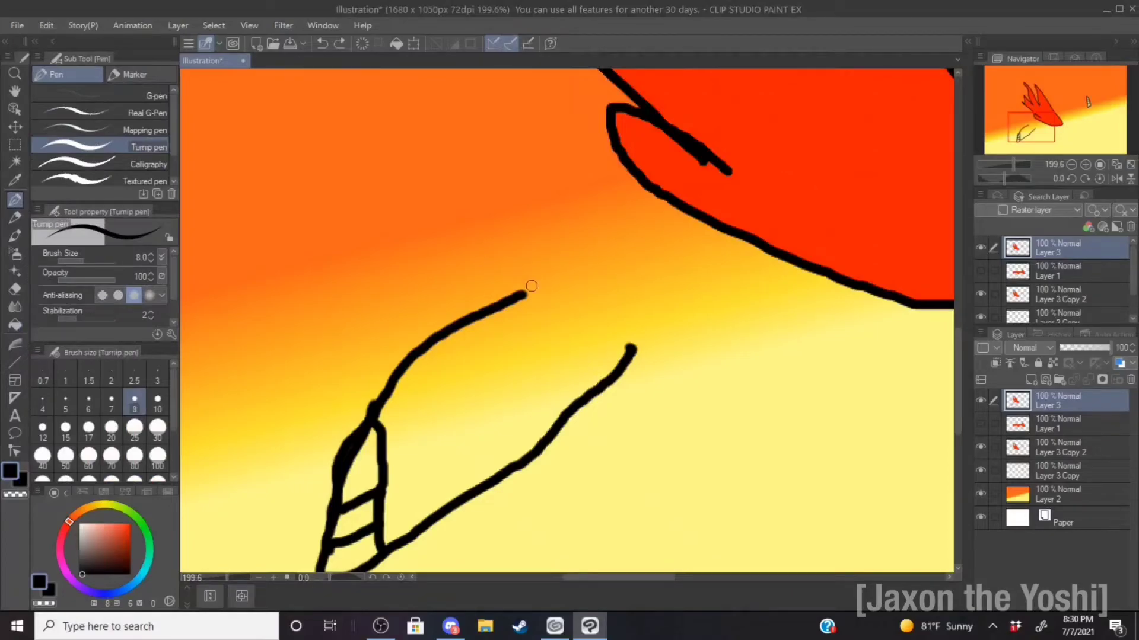
drag(576, 329, 626, 349)
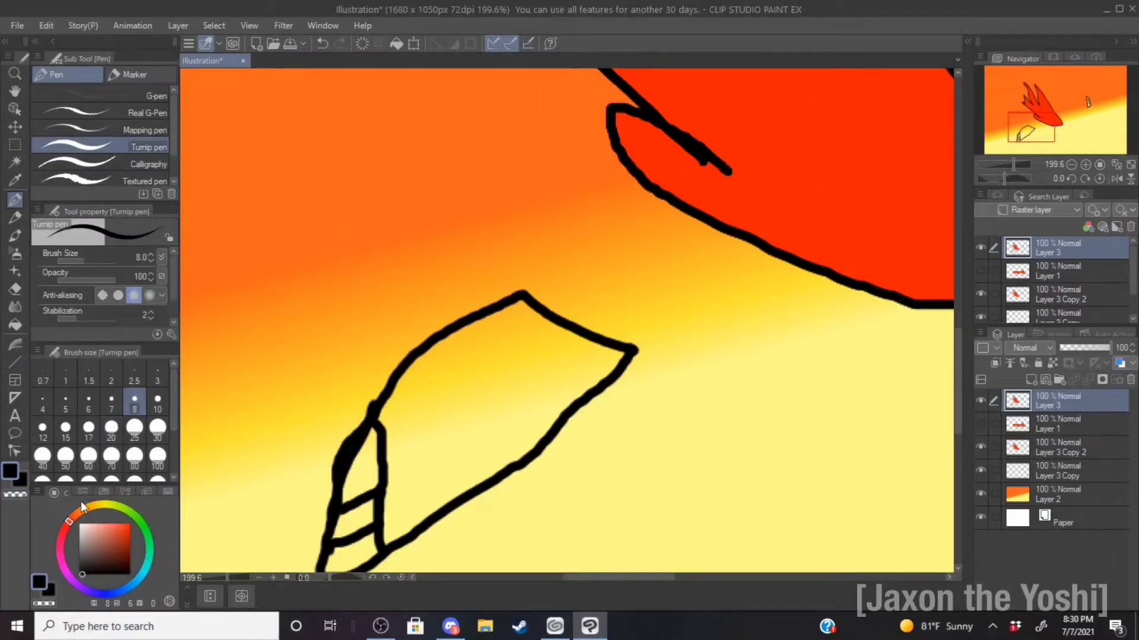
- Fill the upper part of the leg on Layer 3 with the same red as the body
click(130, 524)
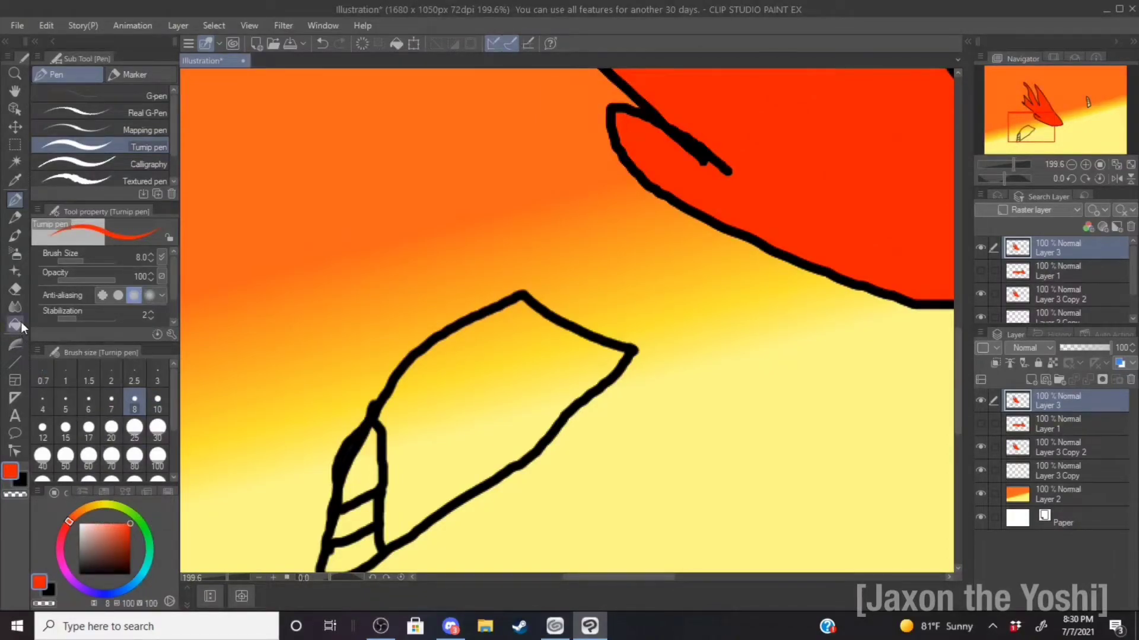
click(16, 324)
click(468, 360)
scroll(407, 424, up, 2)
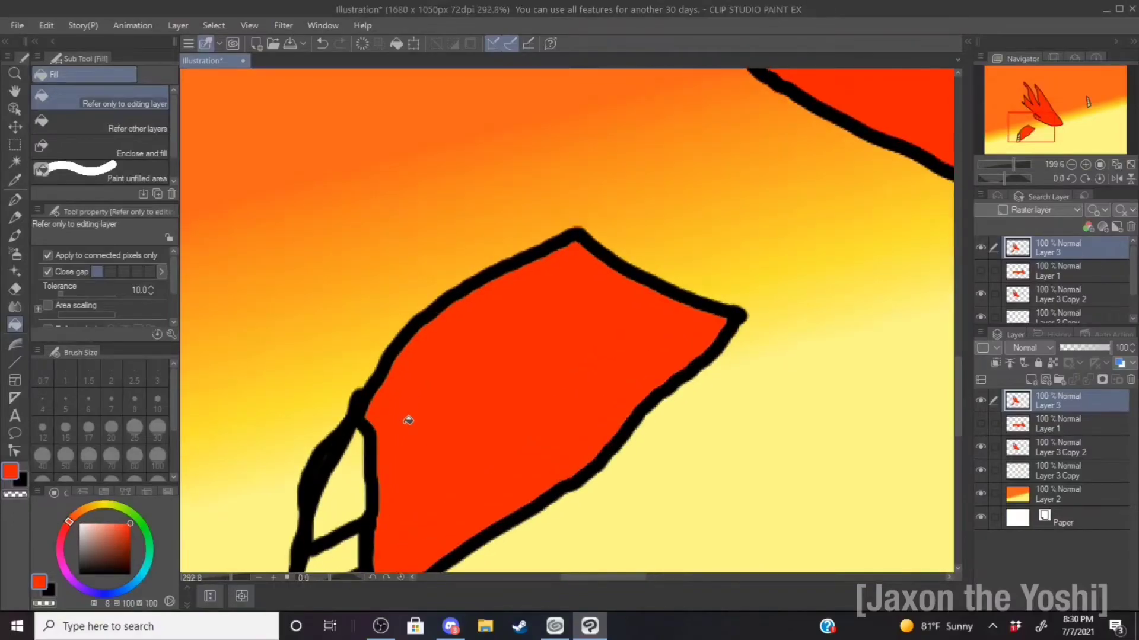
- Fill the three sections of the foot with light yellow and show Layer 1 again
drag(958, 396, 957, 459)
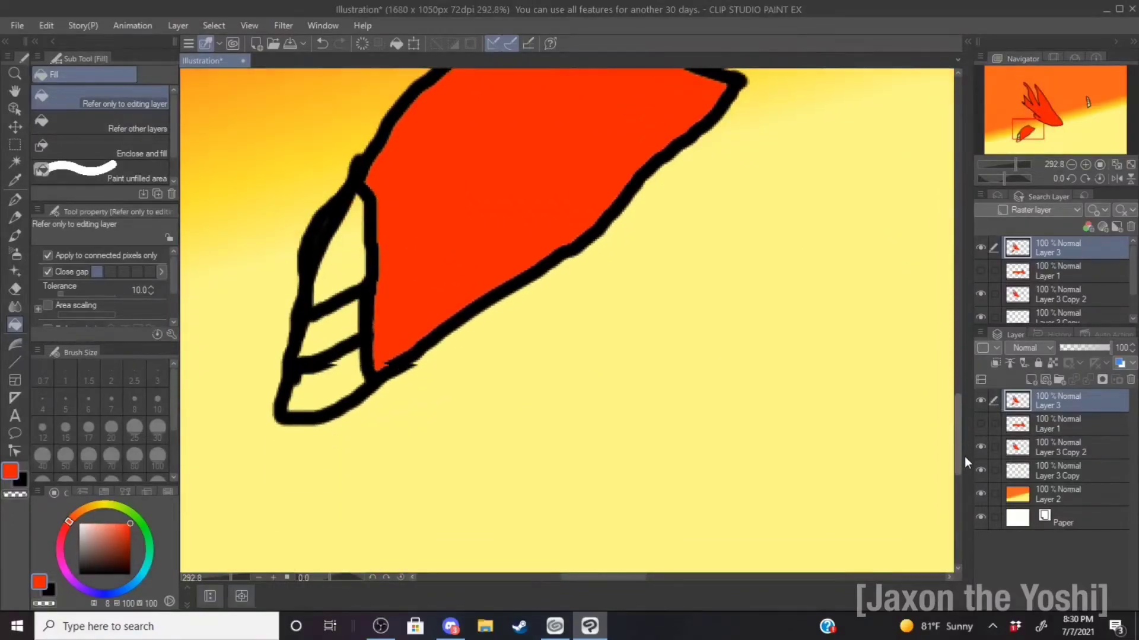
click(104, 507)
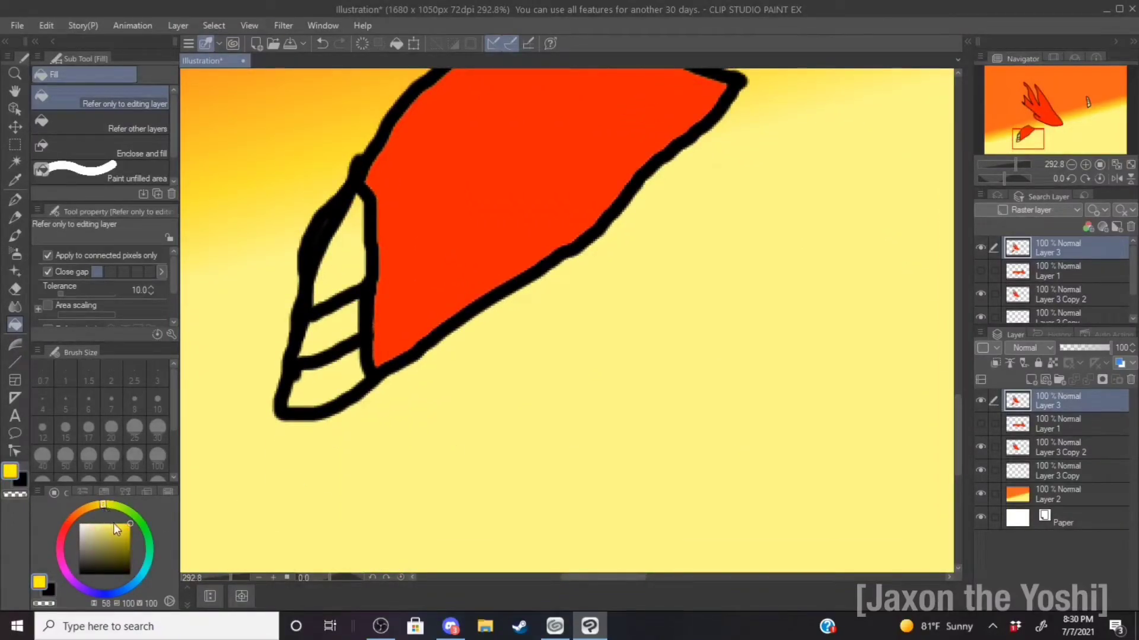
click(108, 524)
click(450, 626)
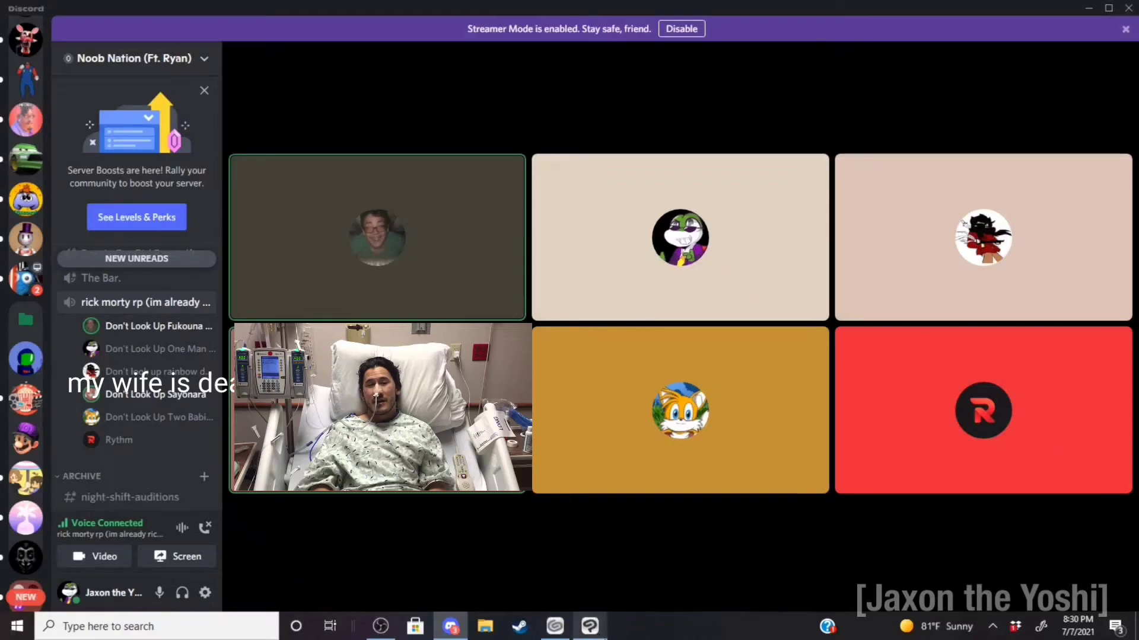
click(602, 633)
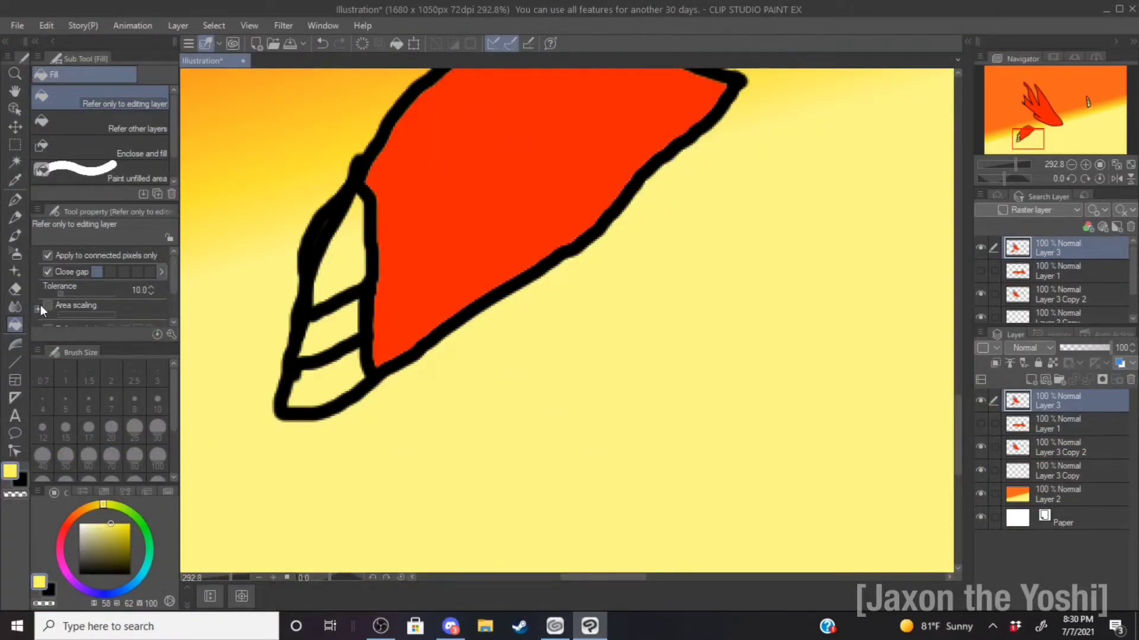
click(354, 266)
click(335, 323)
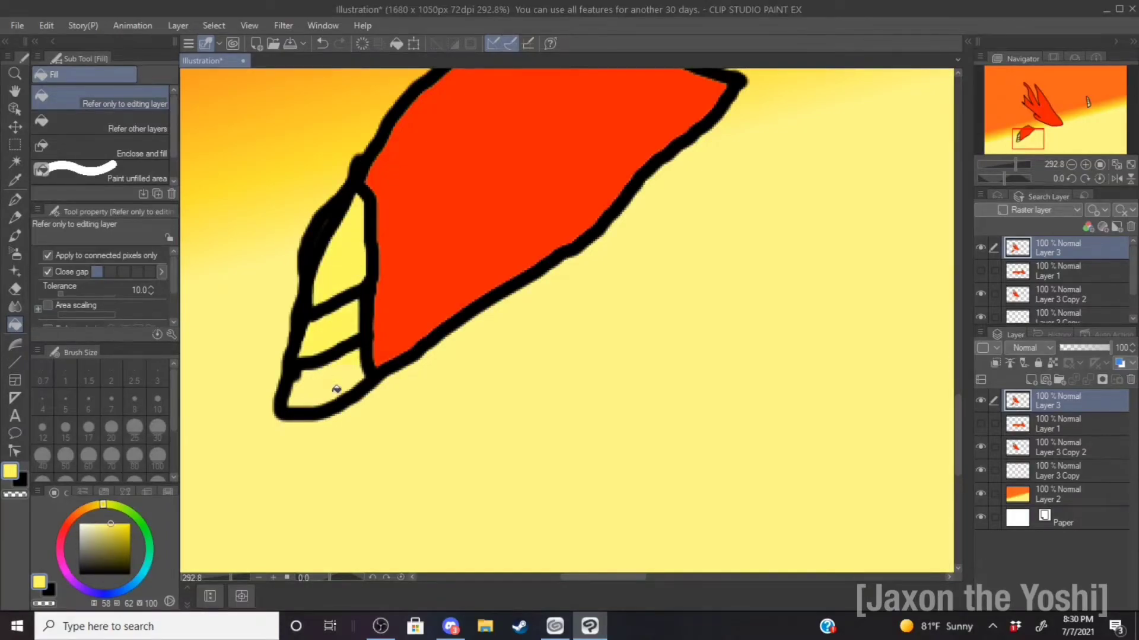
click(330, 386)
scroll(516, 356, down, 5)
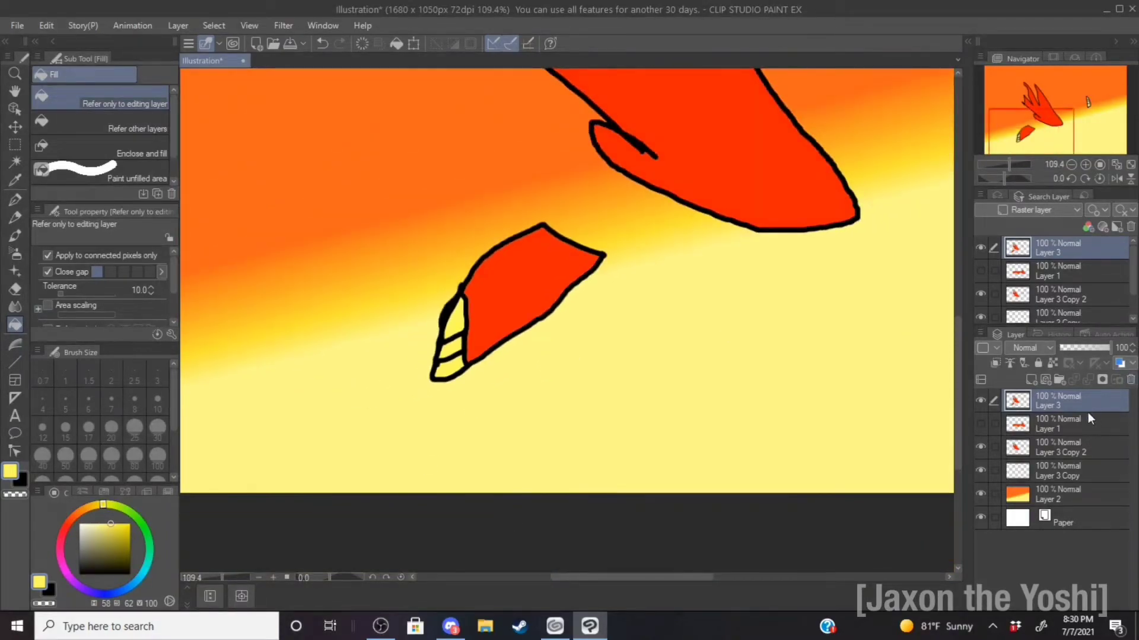
click(980, 271)
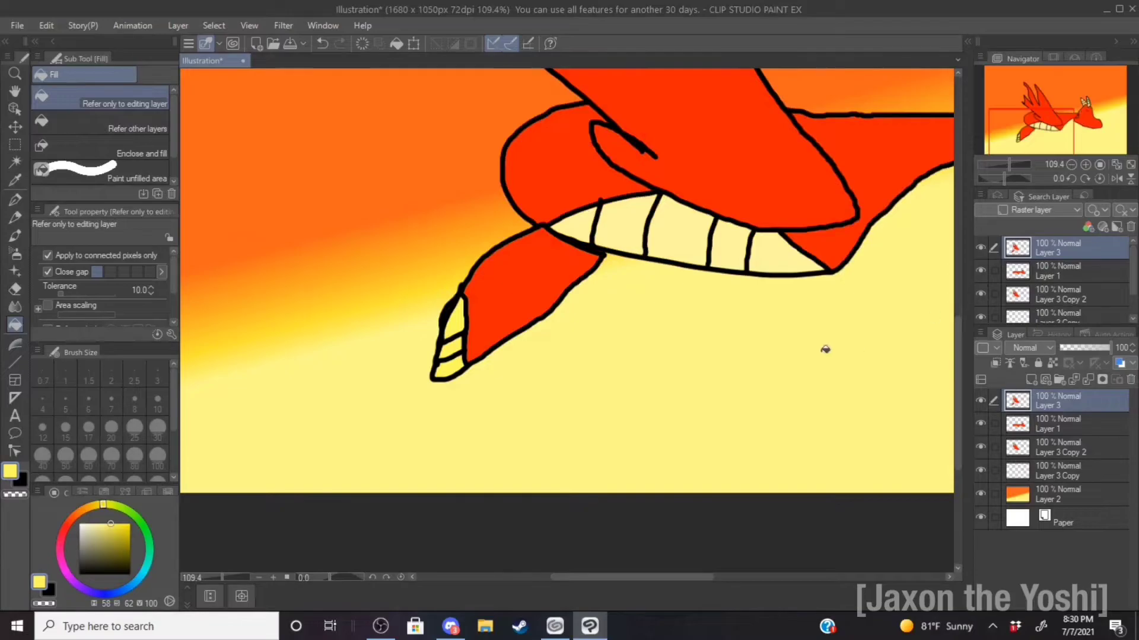
scroll(729, 330, down, 2)
scroll(732, 325, up, 2)
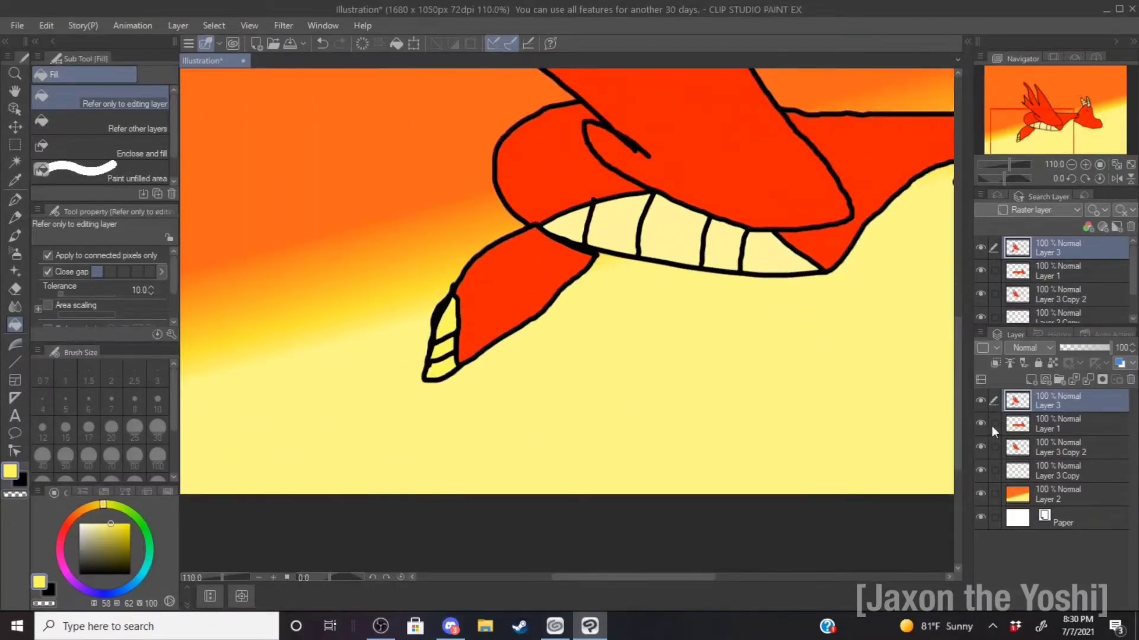
click(1010, 447)
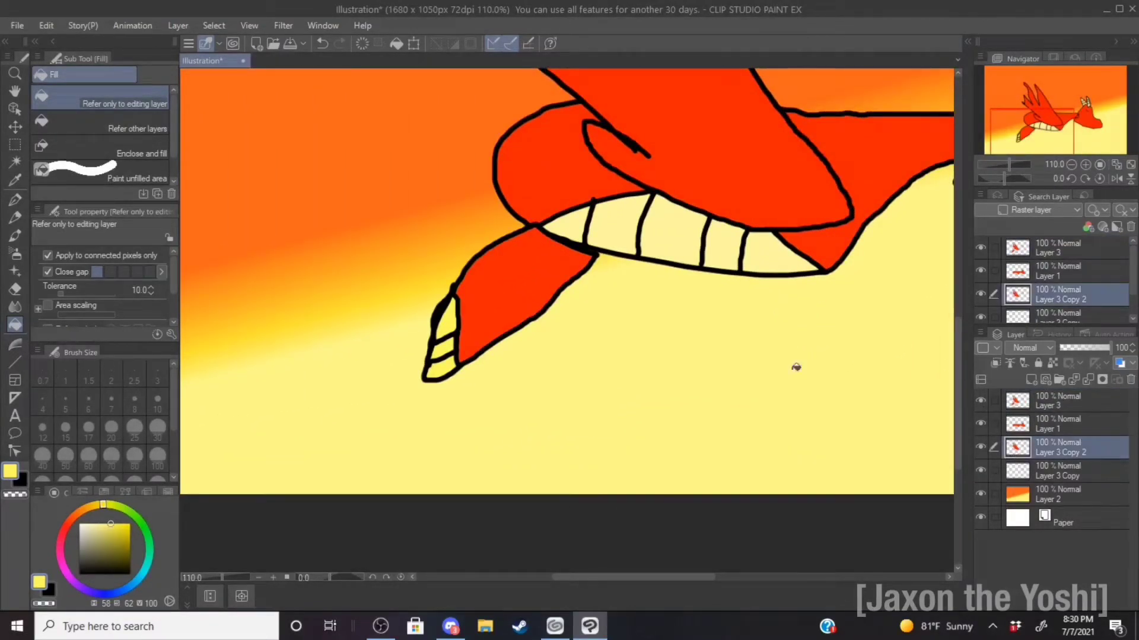
click(1041, 394)
click(978, 400)
click(979, 401)
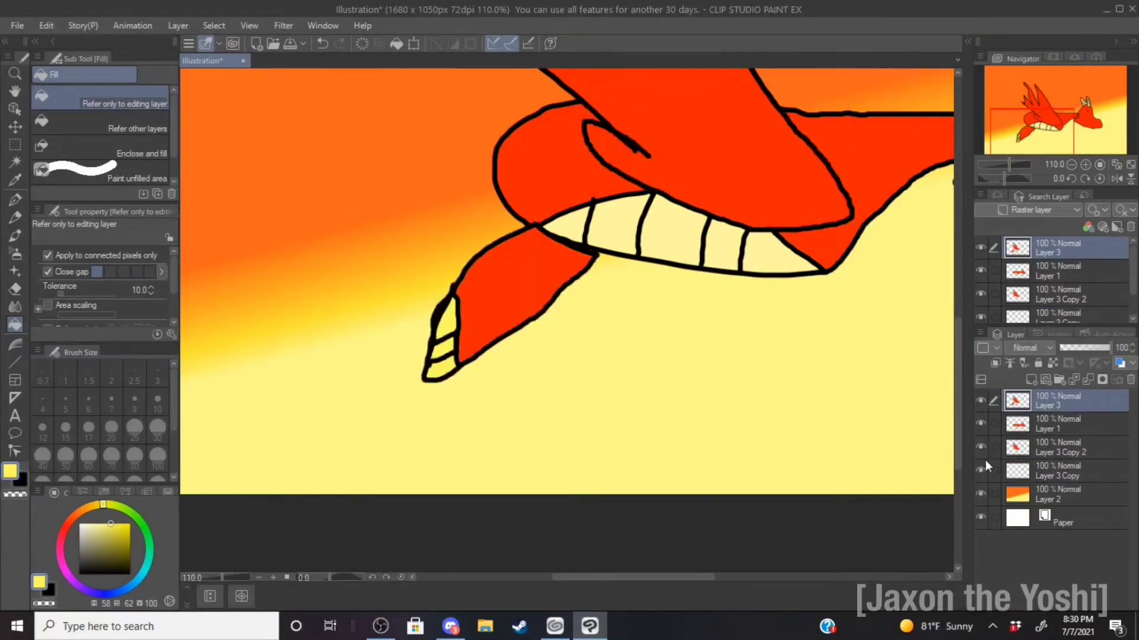
- Hide the gradient background on Layer 2 and enclose the whole leg on Layer 3 in a rectangular selection
click(980, 494)
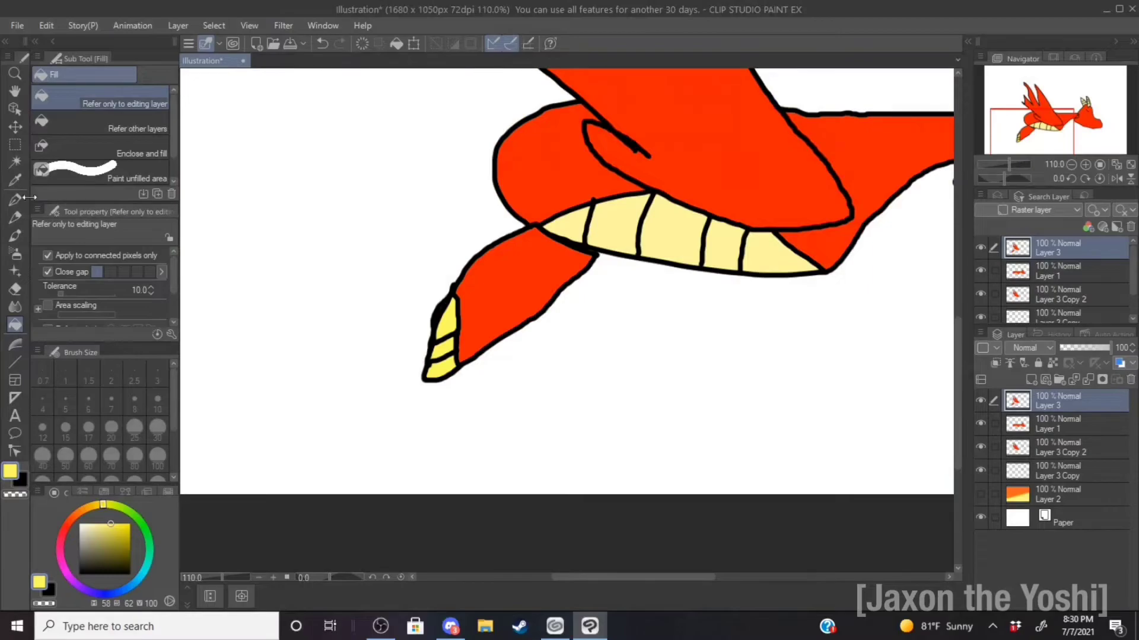
click(15, 144)
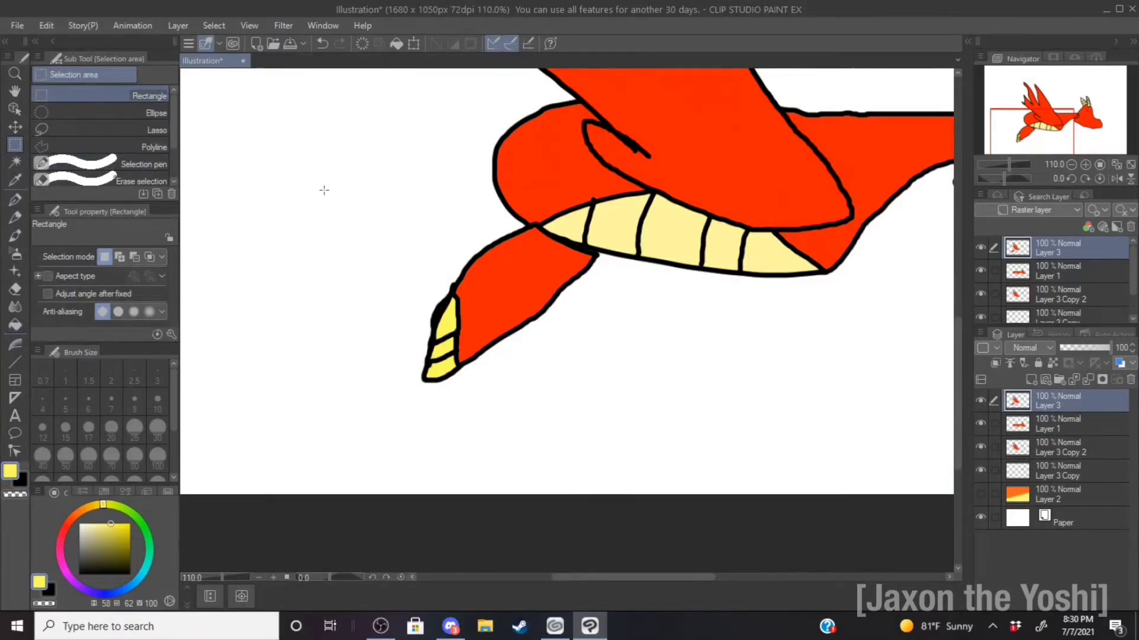
drag(319, 182, 321, 249)
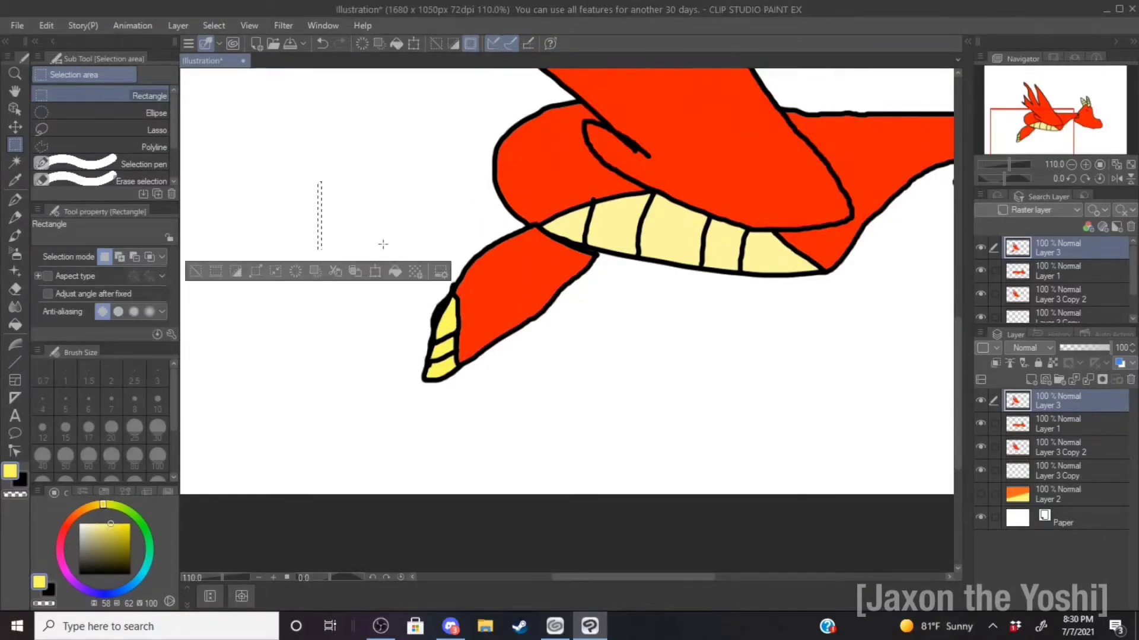
click(371, 172)
drag(377, 208, 600, 399)
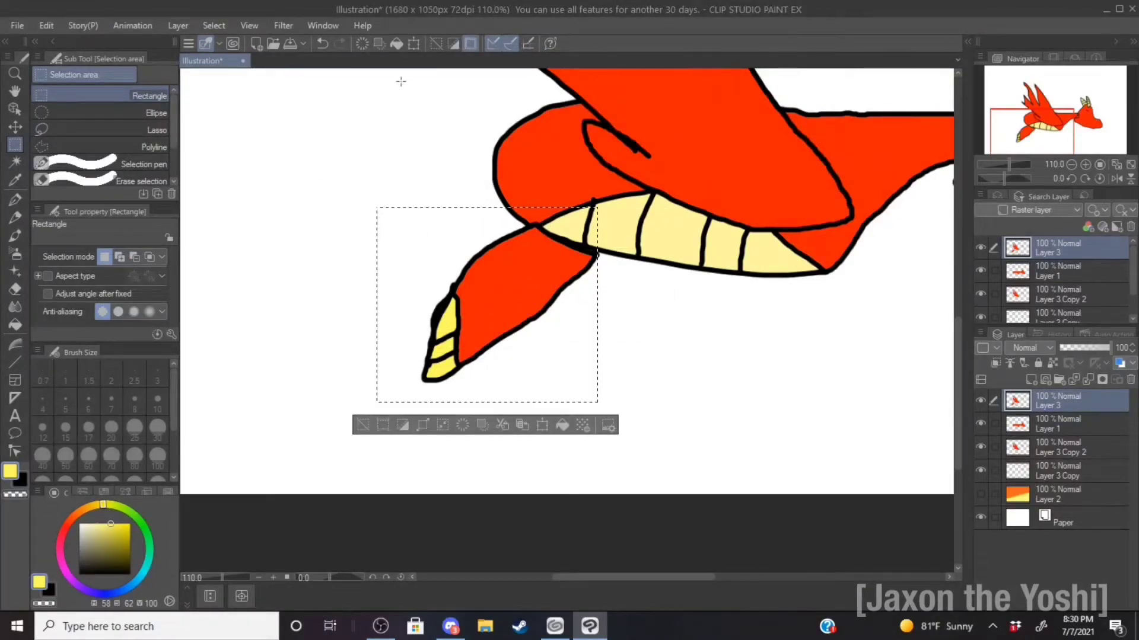
click(334, 150)
drag(370, 226, 612, 418)
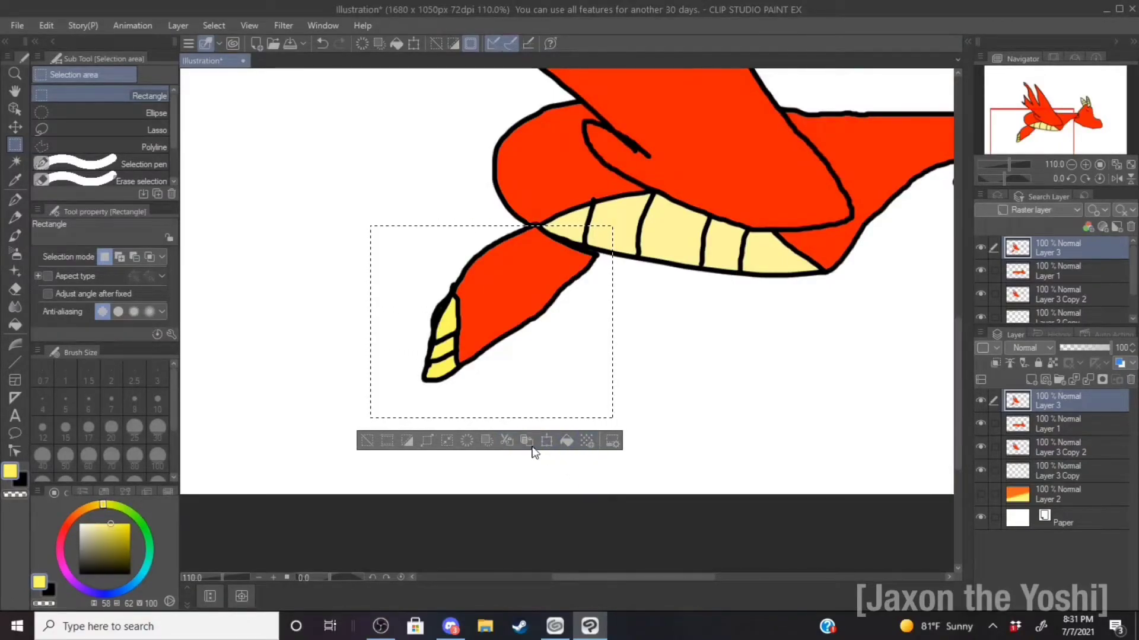
- Cut the selected leg out of Layer 3 and paste it onto its own layer
click(502, 440)
drag(503, 391, 668, 379)
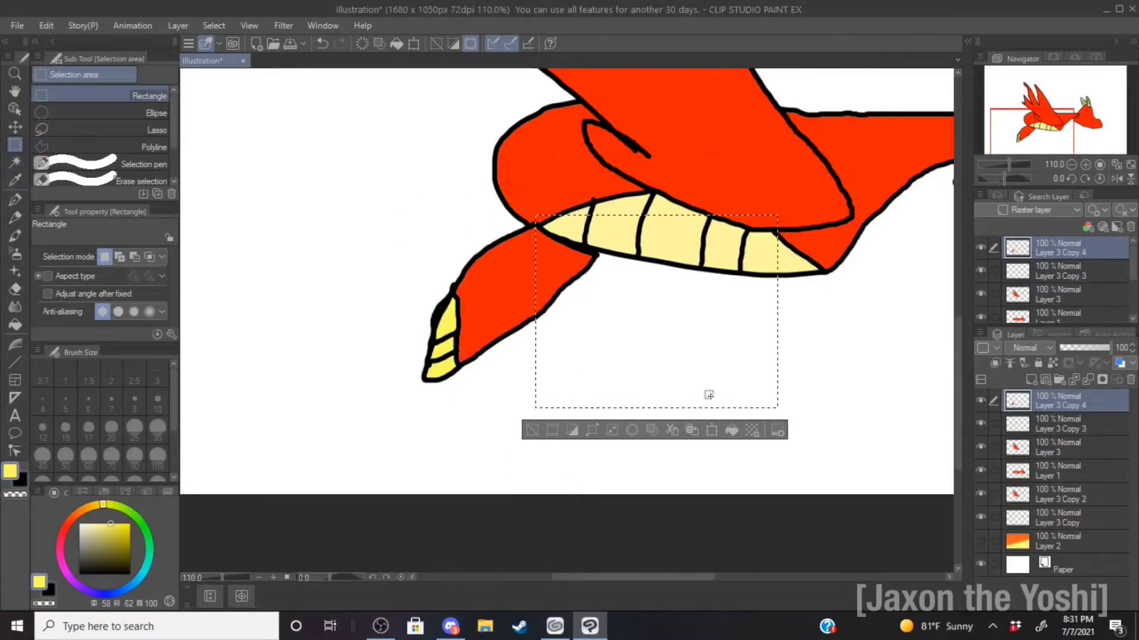
- Remove the Layer 3 Copy 3 layer and duplicate the leg layer Layer 3 Copy 4
right_click(1031, 419)
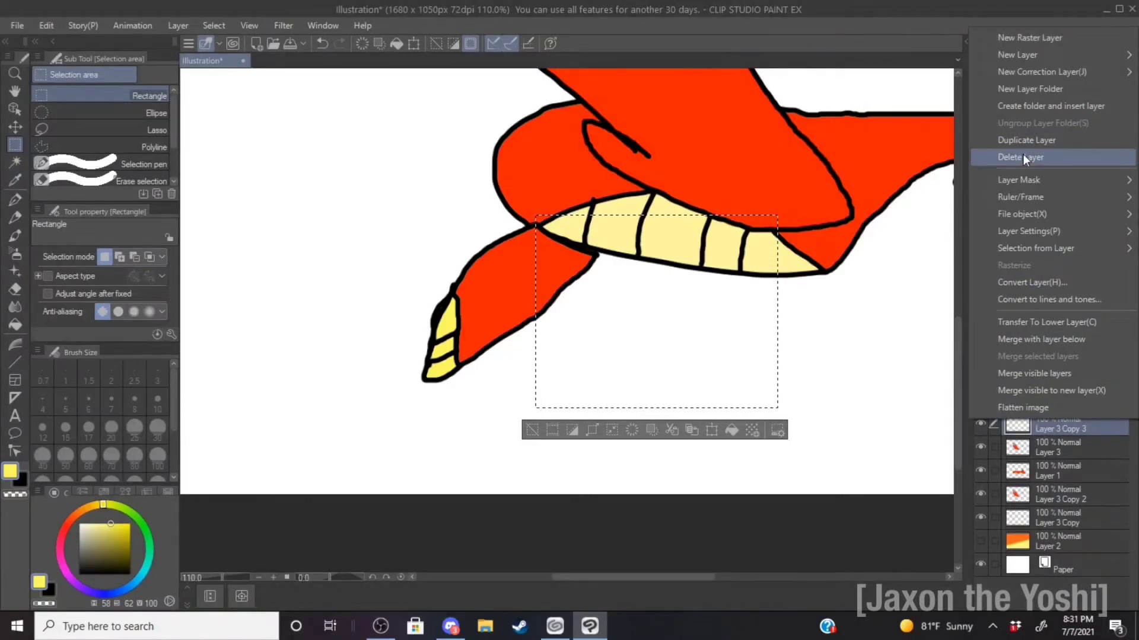
click(1024, 142)
key(ctrl+e)
click(1044, 399)
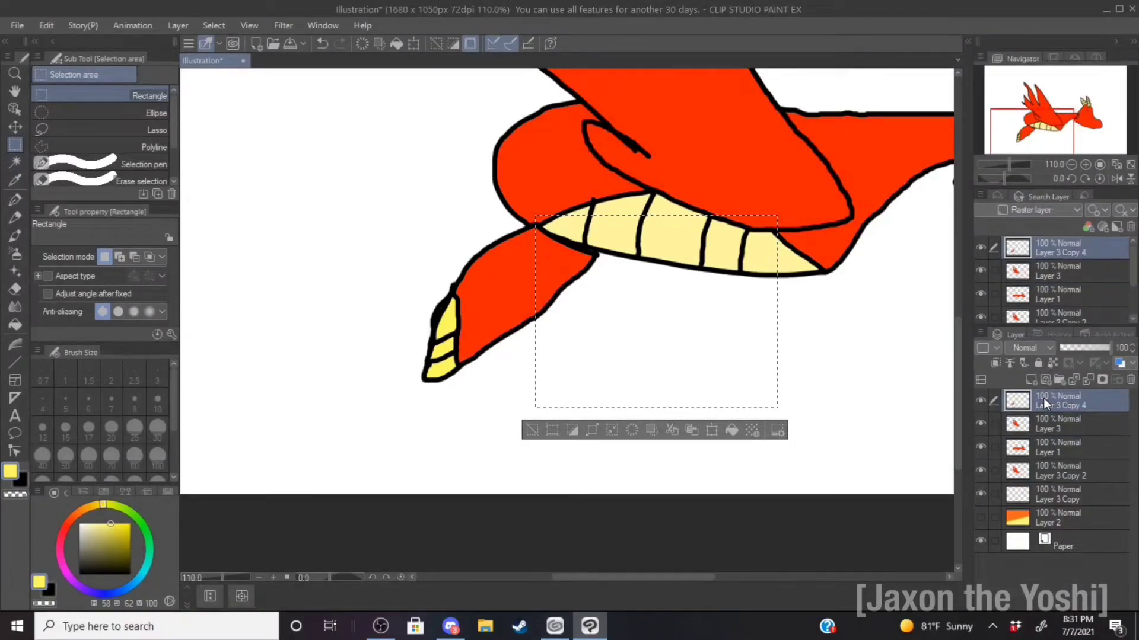
right_click(1044, 398)
click(1041, 172)
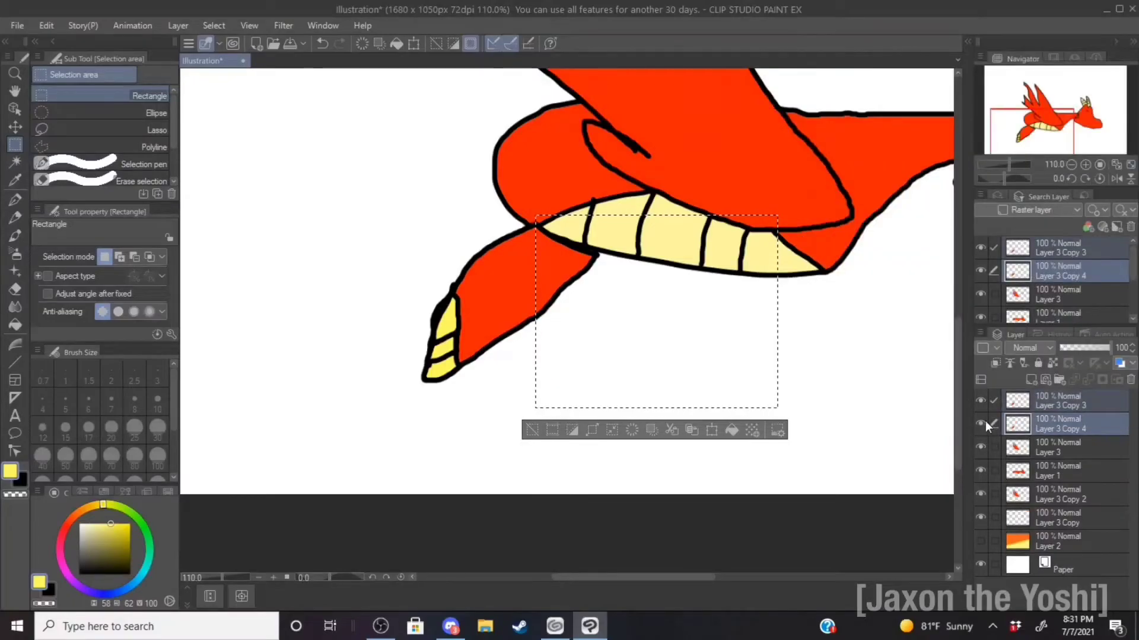
- Hide Layer 3 Copy 4, check Layer 3 by switching its visibility off and on, and make Layer 3 Copy 2 active
click(982, 422)
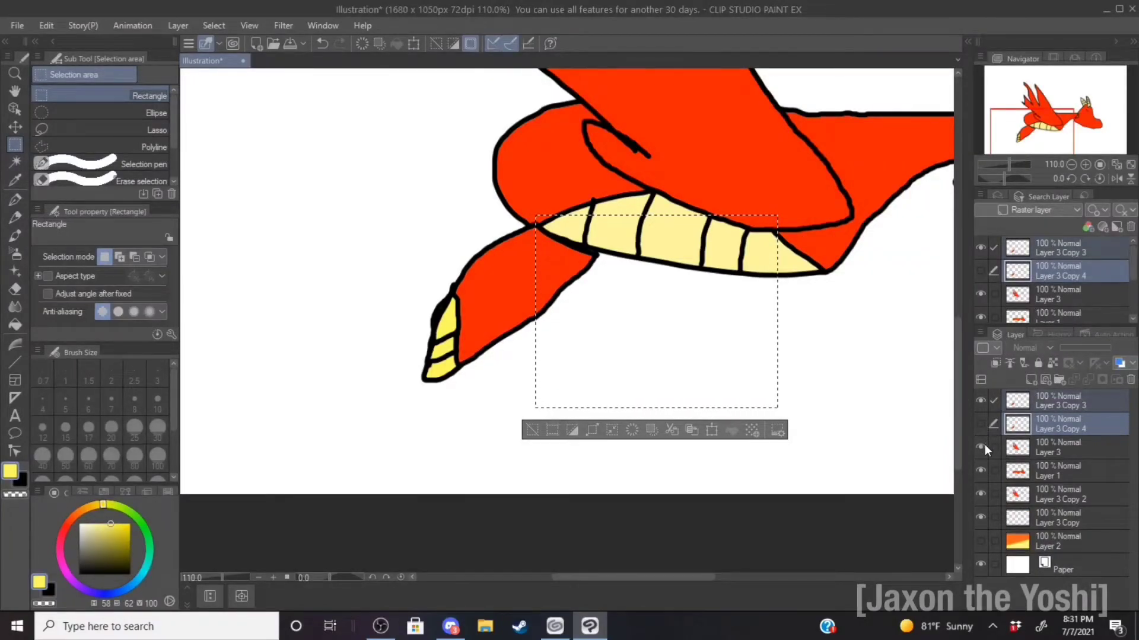
click(983, 445)
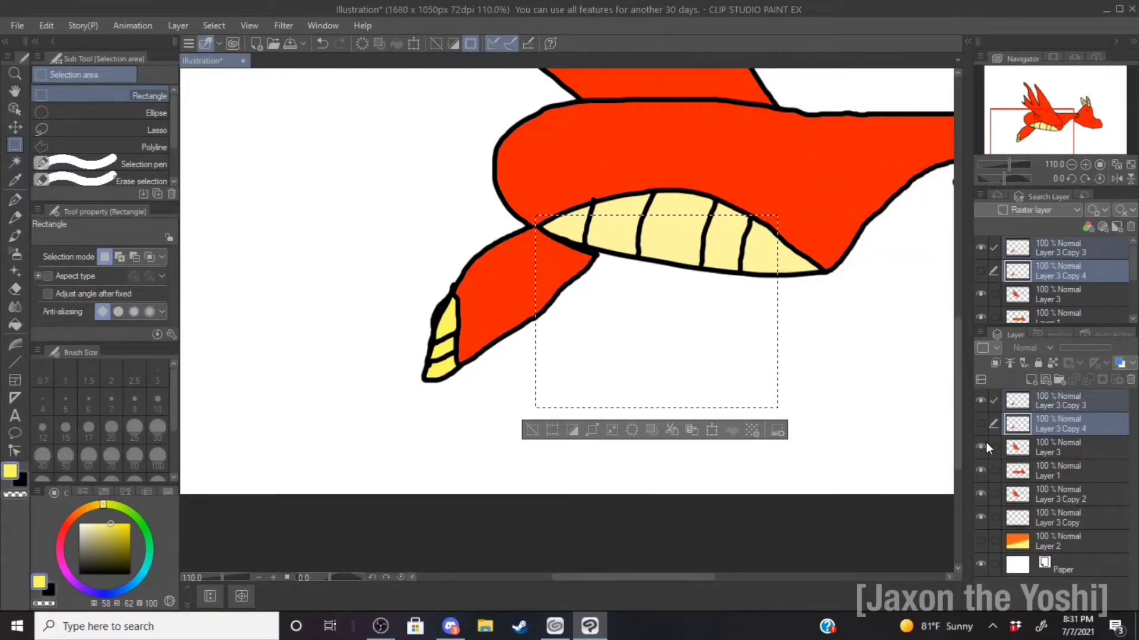
click(982, 446)
click(1010, 494)
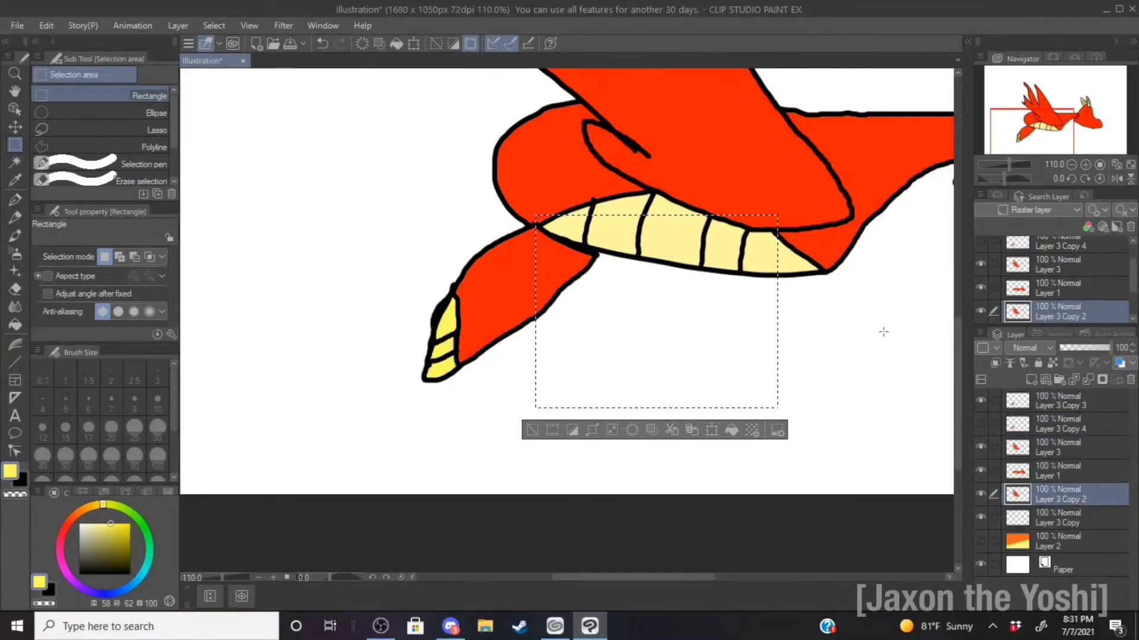
scroll(885, 332, down, 3)
scroll(762, 287, down, 2)
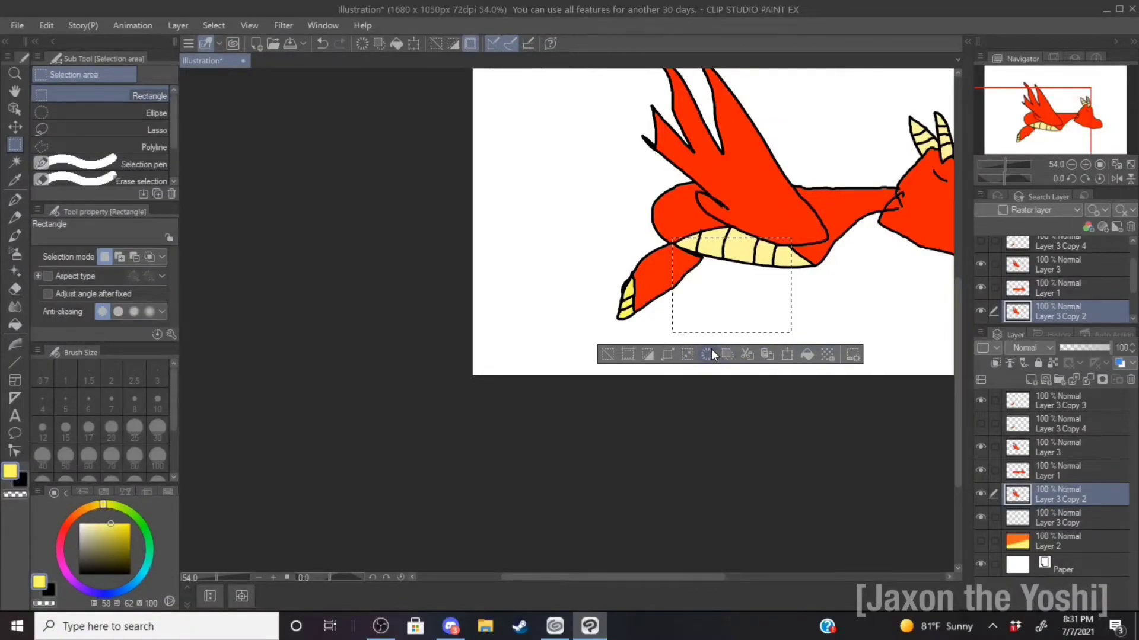
- Undo the latest changes to the leg layers and redo them
click(323, 43)
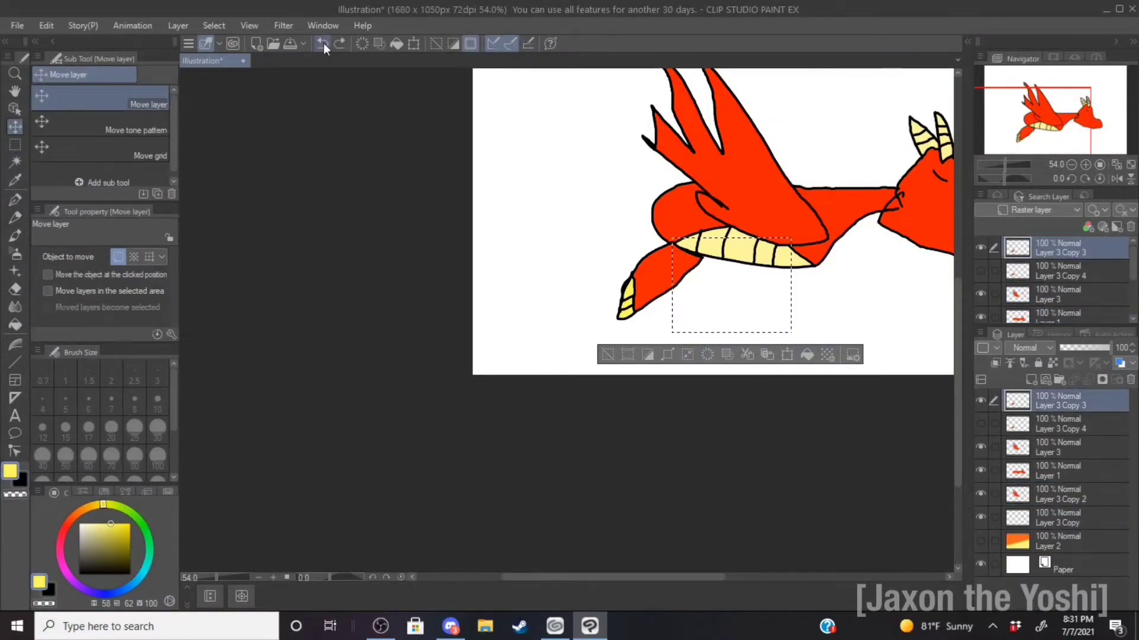
click(323, 43)
click(322, 44)
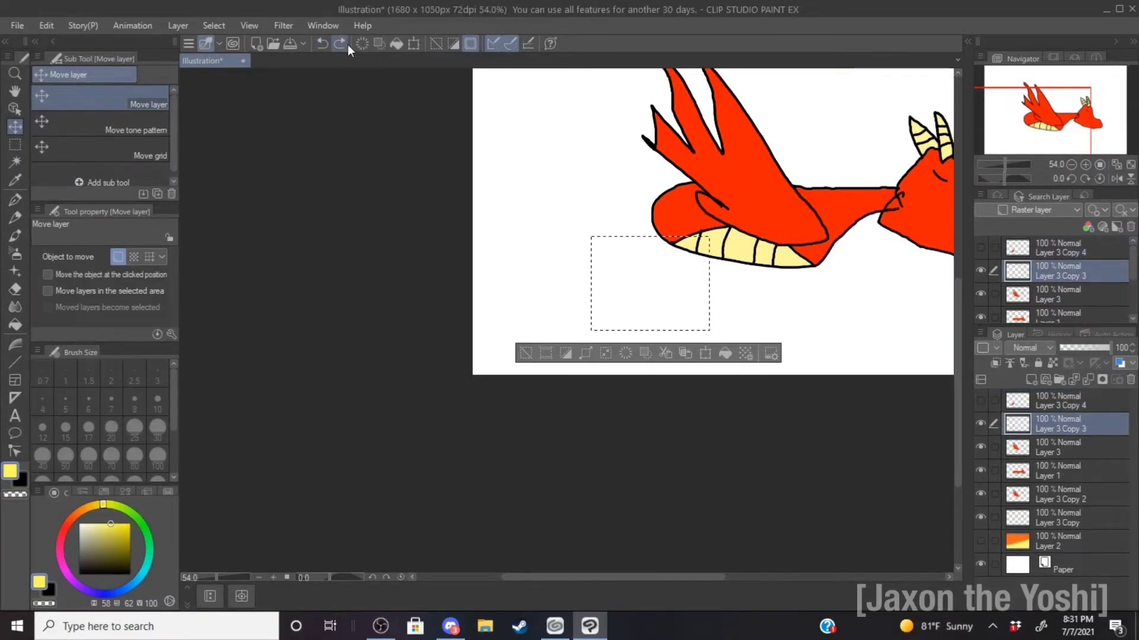
click(340, 44)
click(340, 44)
click(339, 43)
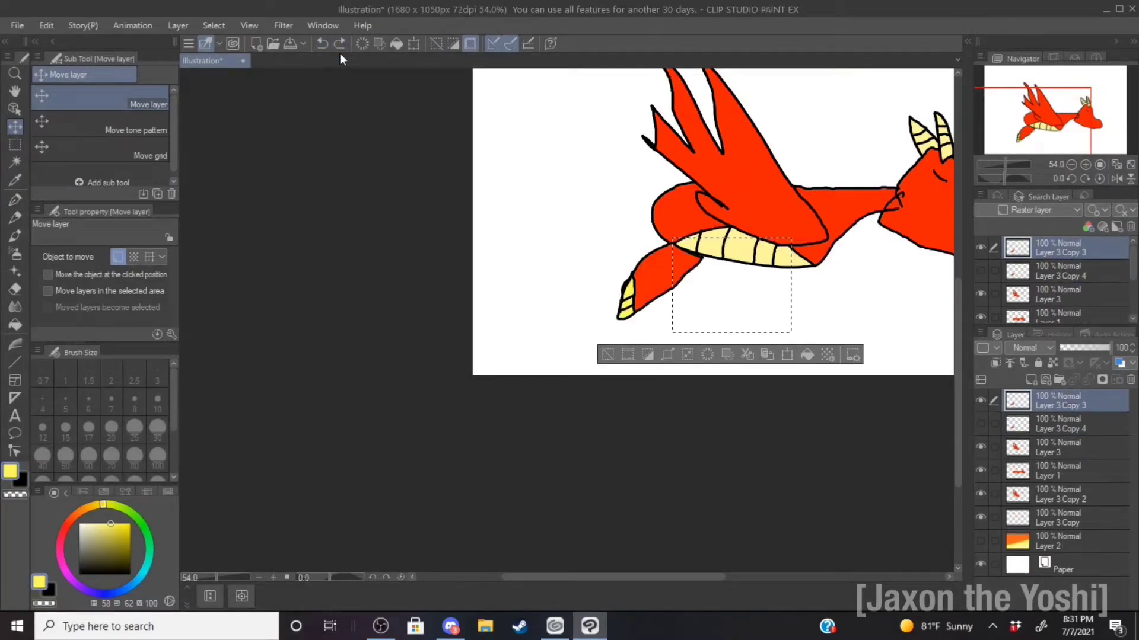
- Undo the leg layer duplication, show Layer 3 Copy 4 again and try to shift its leg
click(323, 44)
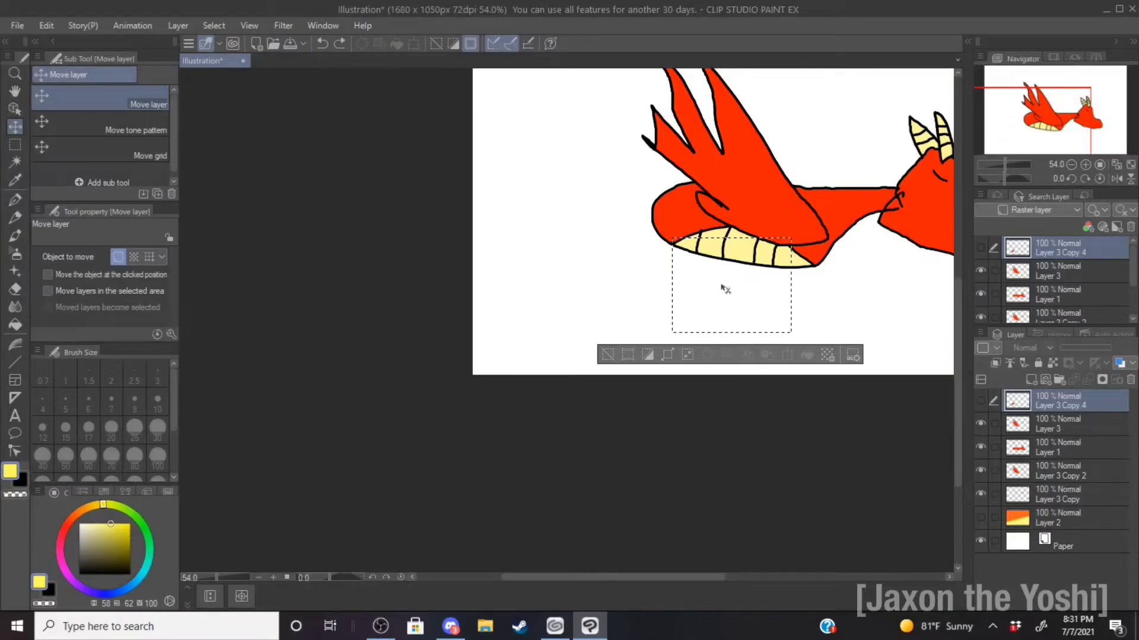
drag(725, 287, 644, 289)
click(323, 43)
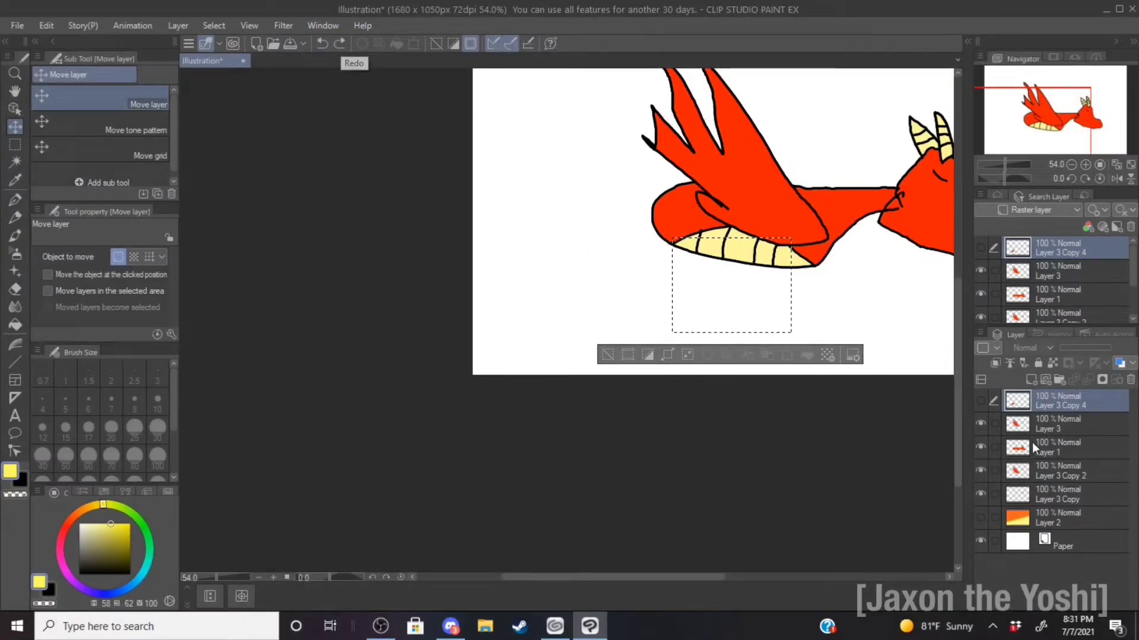
click(981, 400)
mouse_move(715, 288)
mouse_down()
mouse_move(629, 279)
mouse_move(714, 287)
mouse_up()
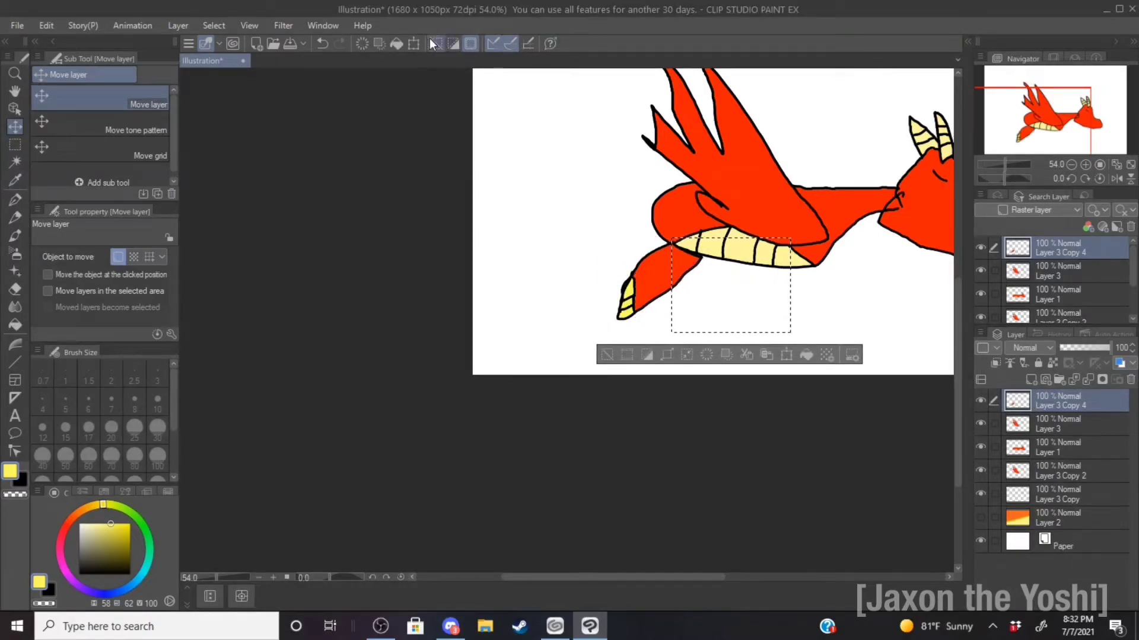
- Undo back to a single leg layer, Layer 3 Copy 3, and move the leg slightly up and to the left
click(322, 43)
click(321, 45)
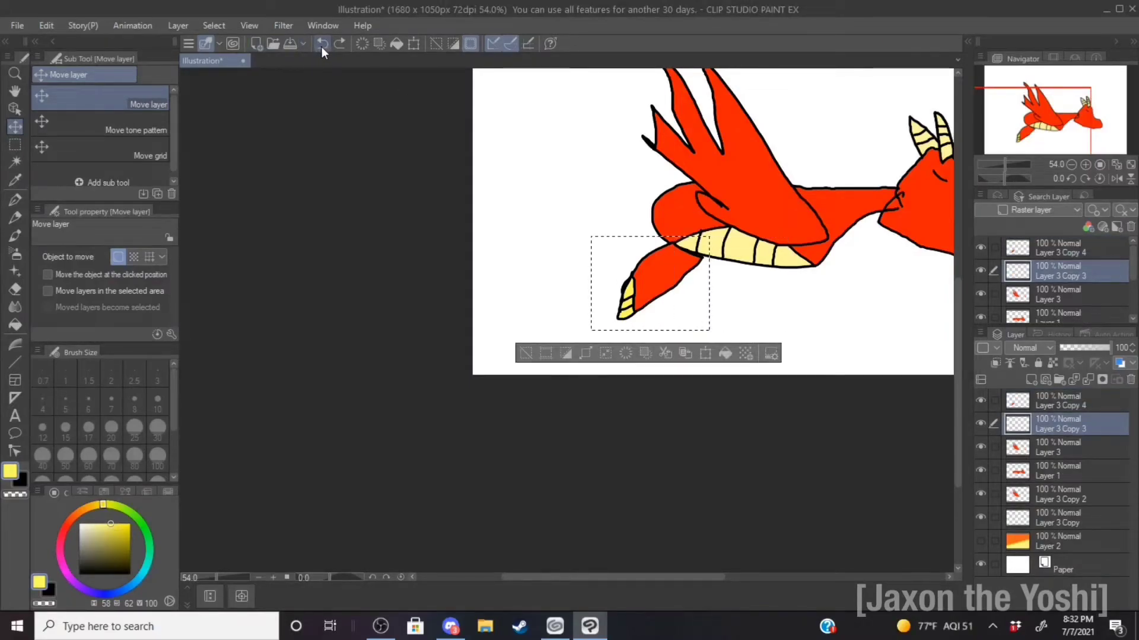
click(321, 45)
mouse_move(639, 291)
mouse_down()
mouse_move(756, 309)
mouse_move(631, 284)
mouse_up()
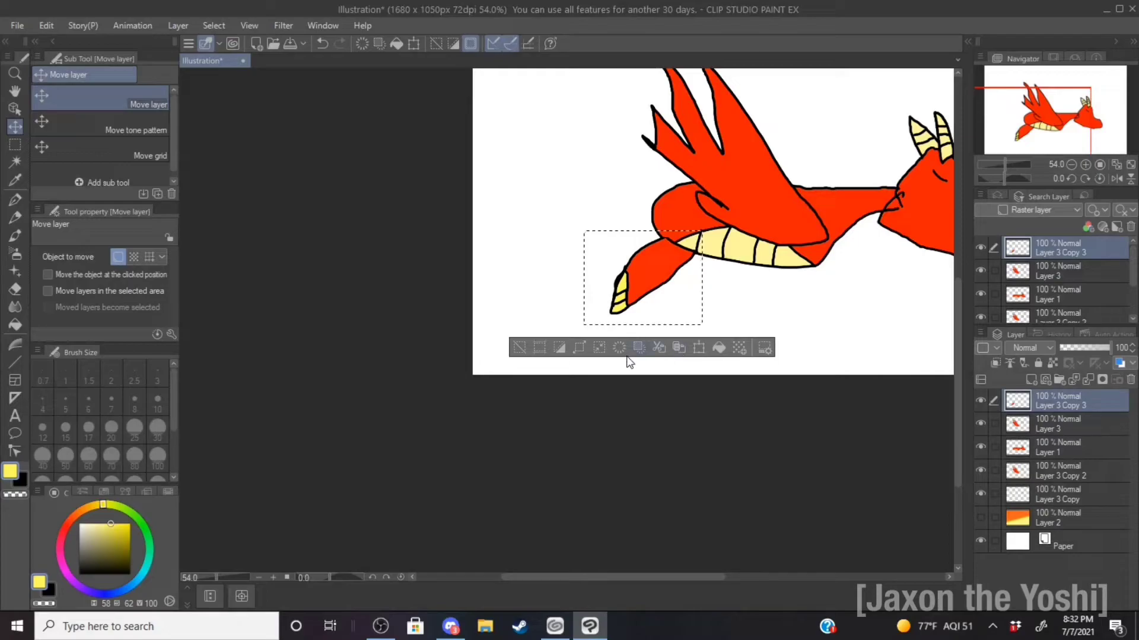
click(584, 347)
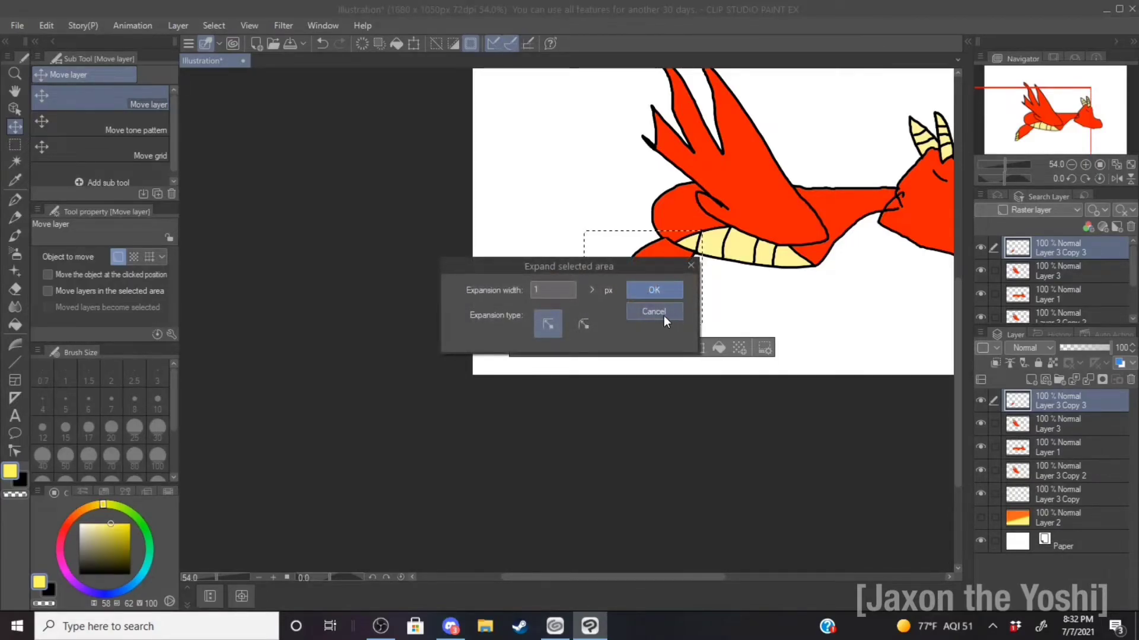
click(641, 312)
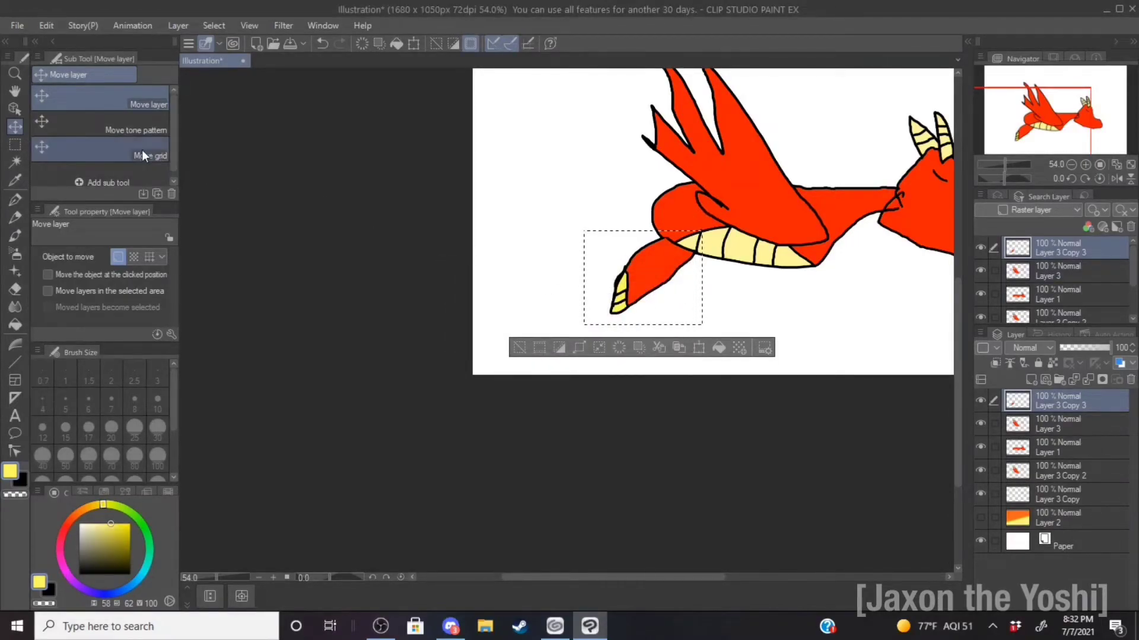
scroll(111, 144, down, 1)
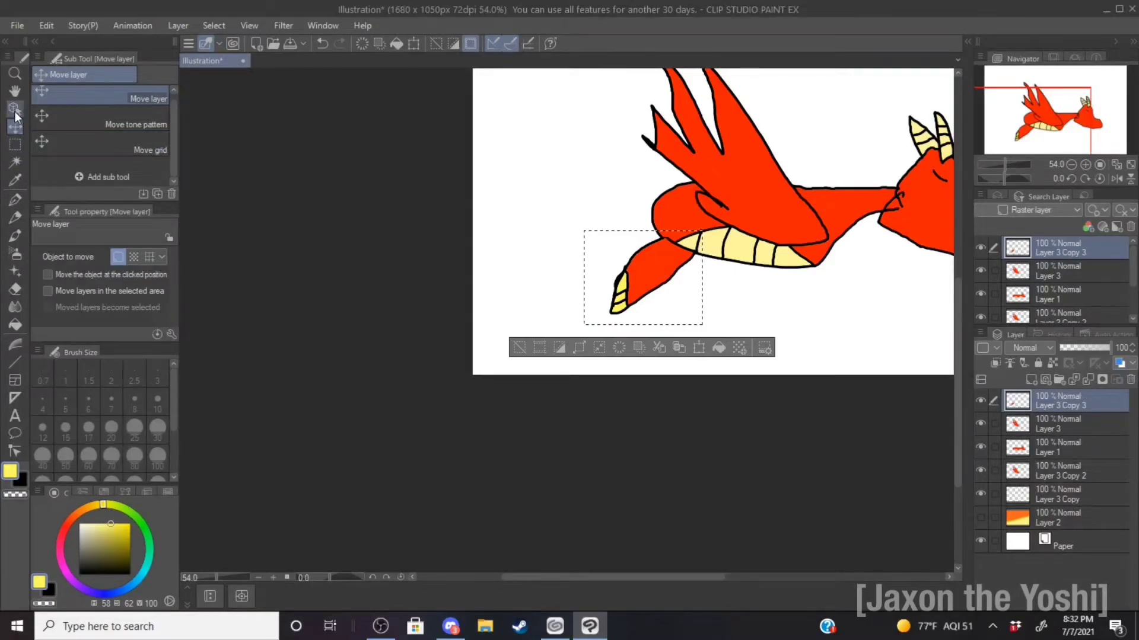
click(14, 110)
click(13, 128)
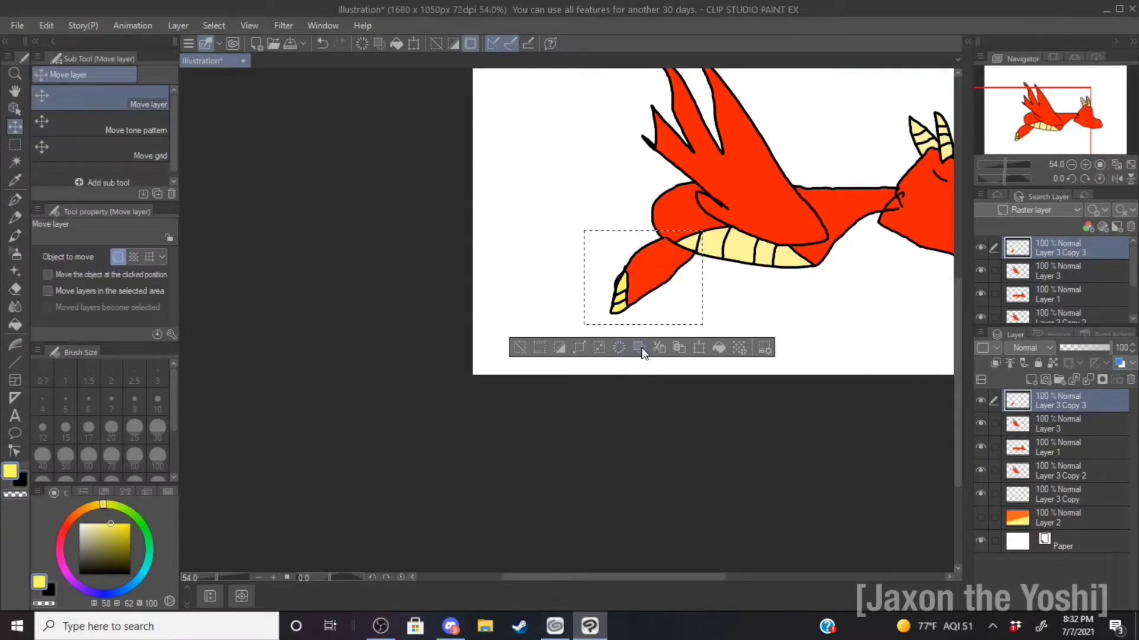
- Shrink the selection around the leg by 1 px and nudge the leg slightly to the left
click(599, 347)
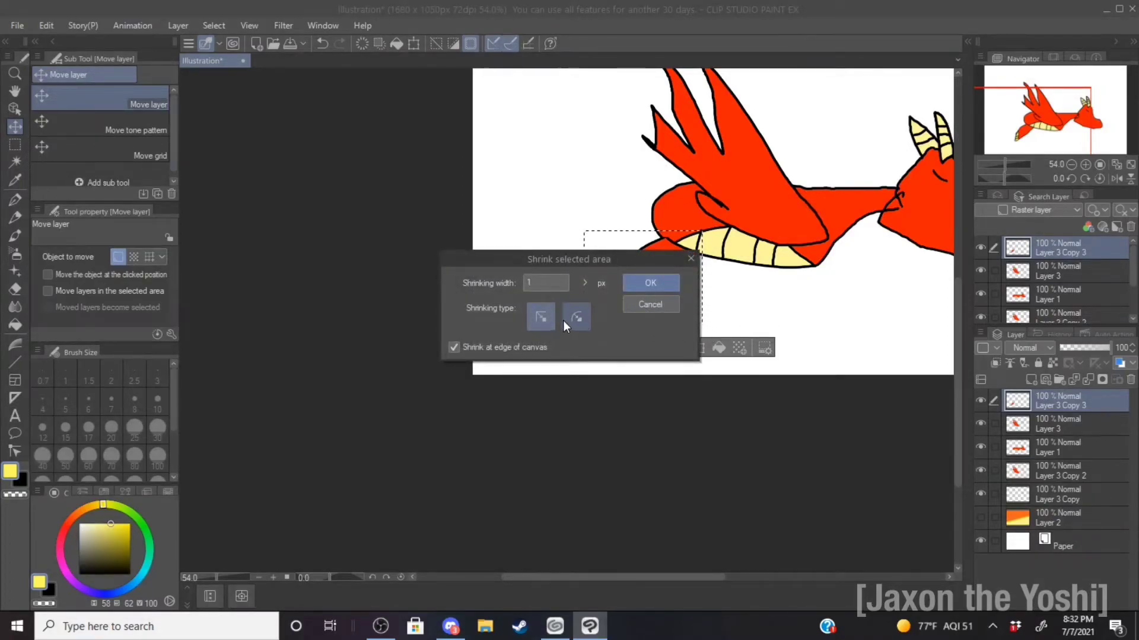
click(650, 284)
drag(701, 328, 698, 328)
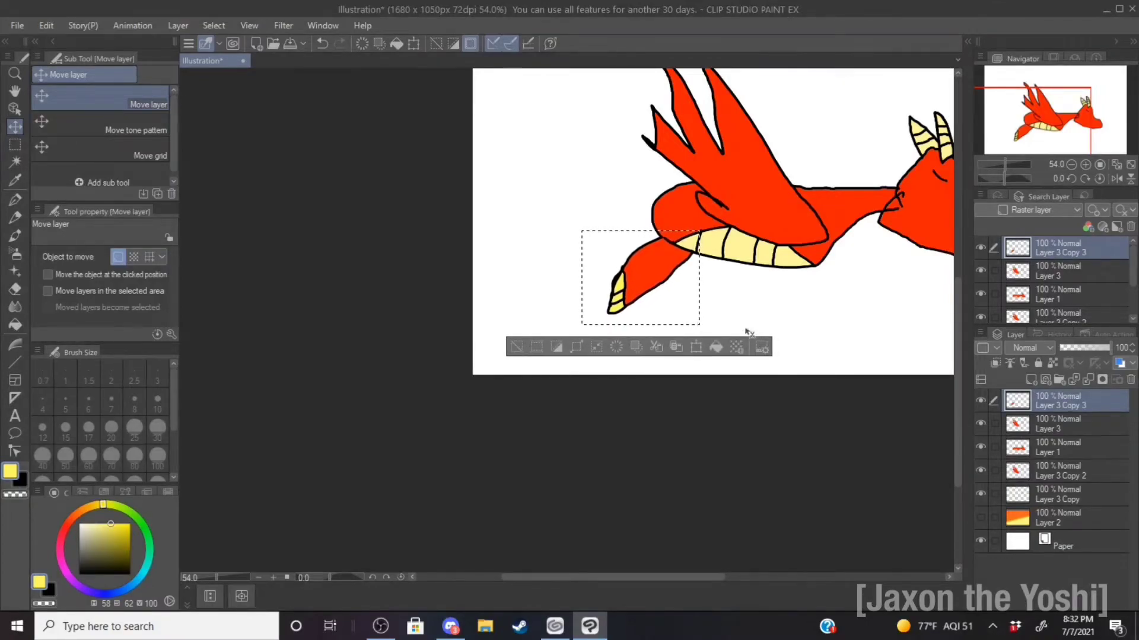
- Duplicate the leg layer and shift the leg on Layer 3 Copy 3 slightly left to form a second leg behind the first
right_click(1044, 248)
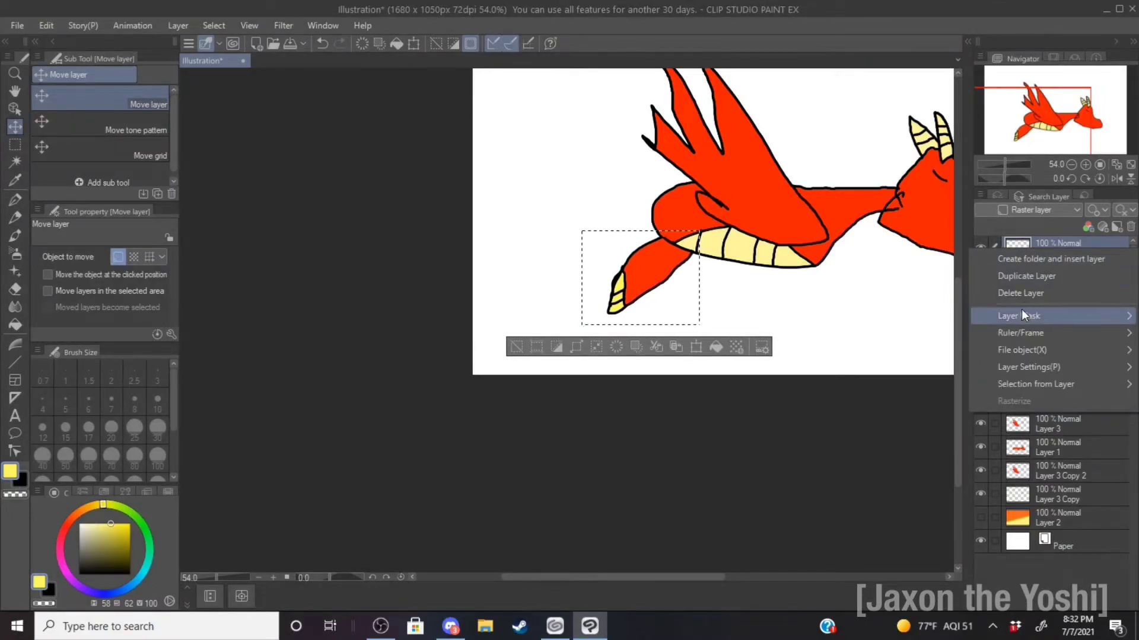
click(1027, 276)
click(1047, 272)
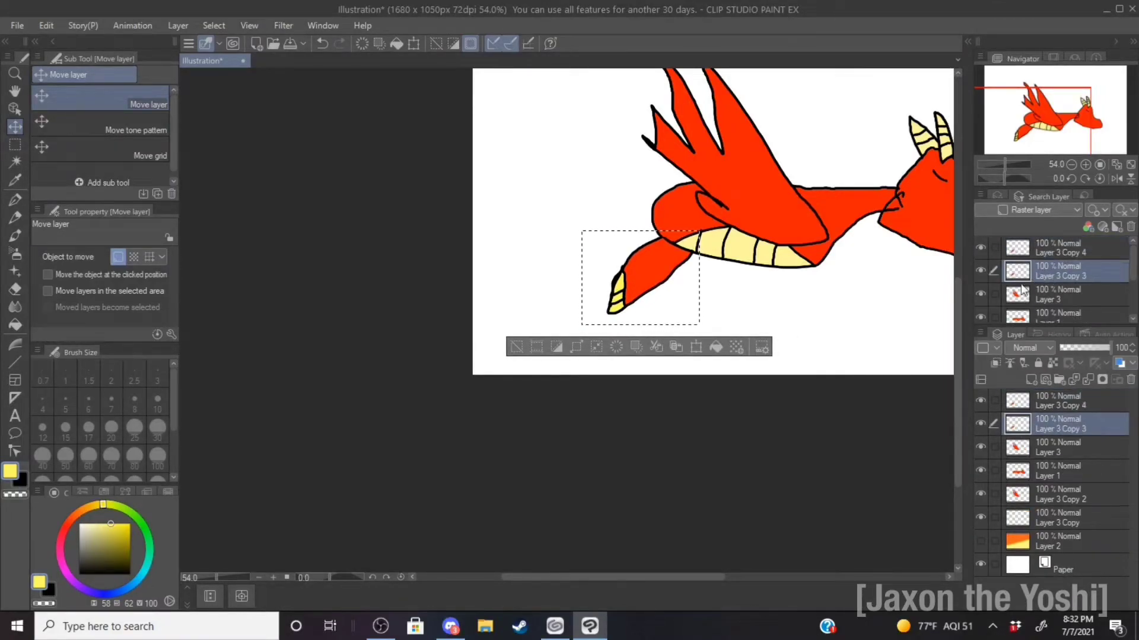
mouse_move(664, 301)
mouse_down()
mouse_move(694, 309)
mouse_move(656, 298)
mouse_up()
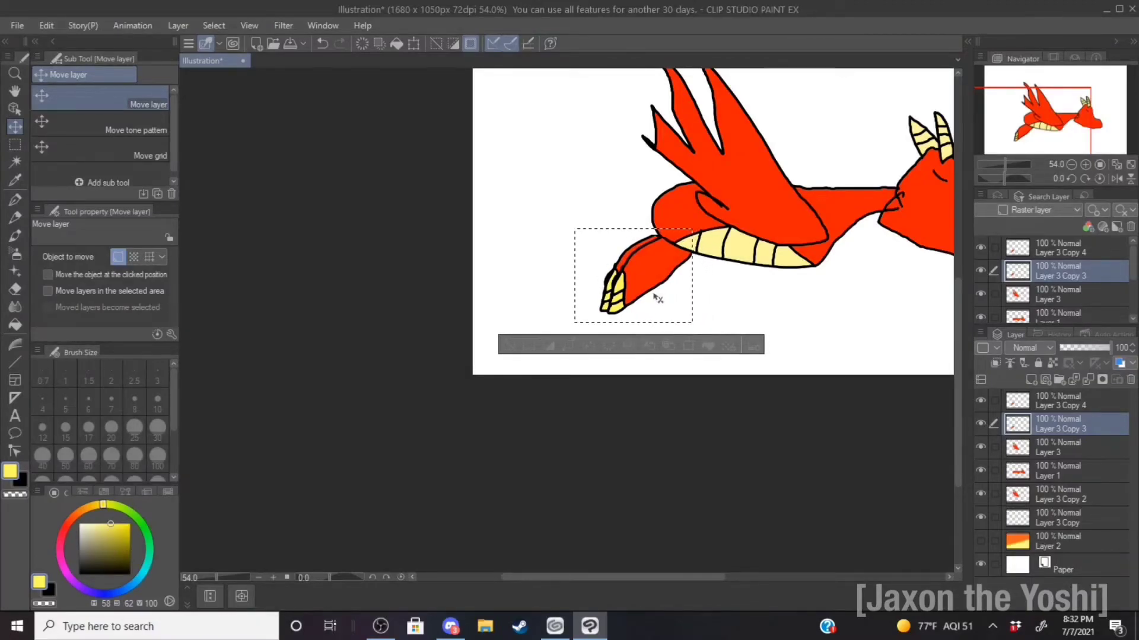
- Move the rear wing on Layer 3 Copy 2 slightly to the left
scroll(808, 306, down, 2)
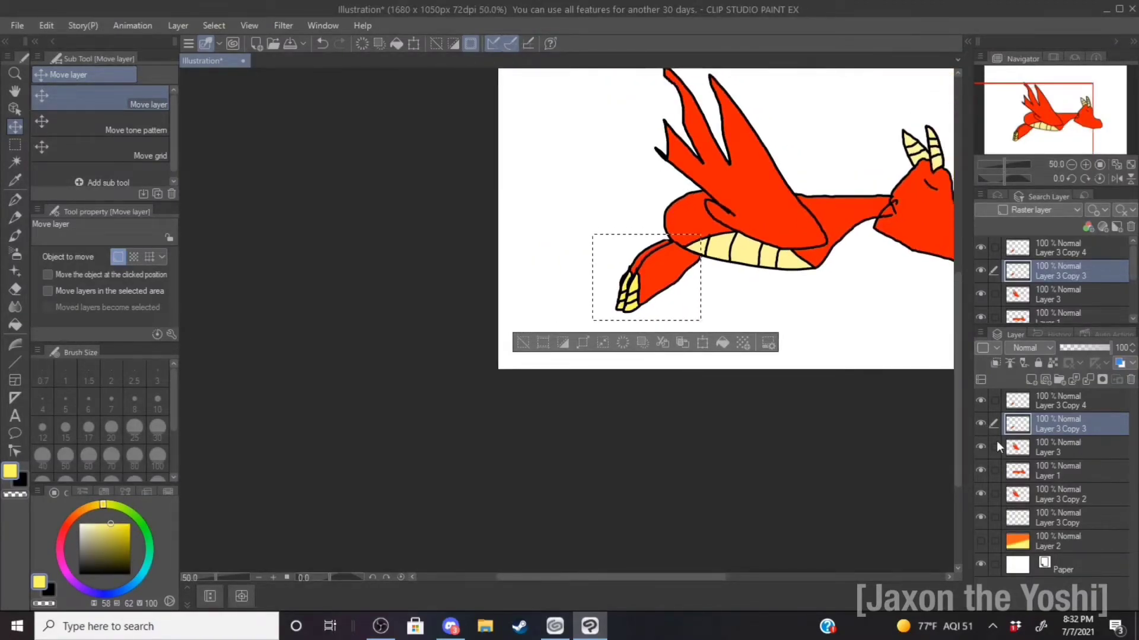
click(1023, 499)
mouse_move(739, 160)
mouse_down()
mouse_move(771, 169)
mouse_move(757, 154)
mouse_move(709, 153)
mouse_move(728, 161)
mouse_up()
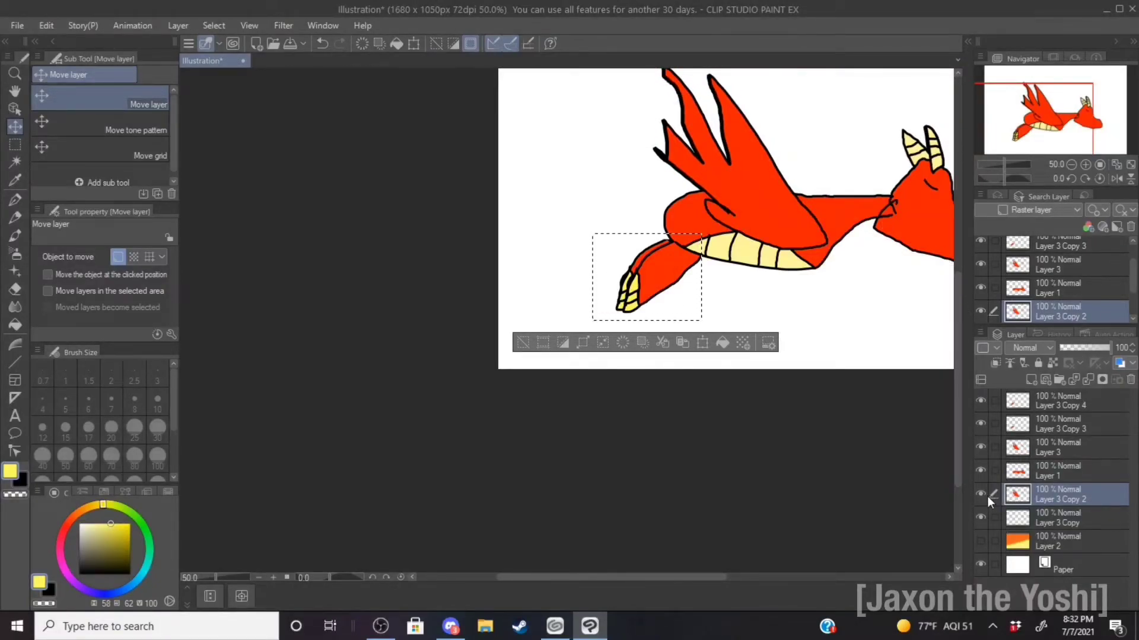
- Hide Layer 1, Layer 3, Layer 3 Copy 3 and Layer 3 Copy 4 to isolate the rear wing and horn
click(980, 470)
click(978, 446)
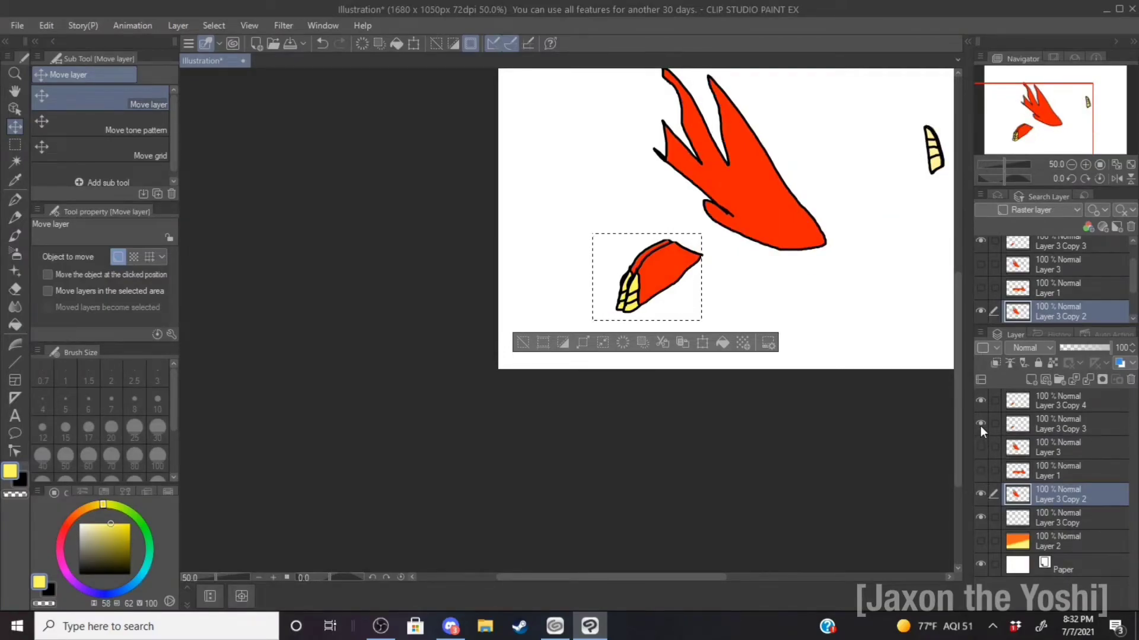
click(979, 423)
click(979, 401)
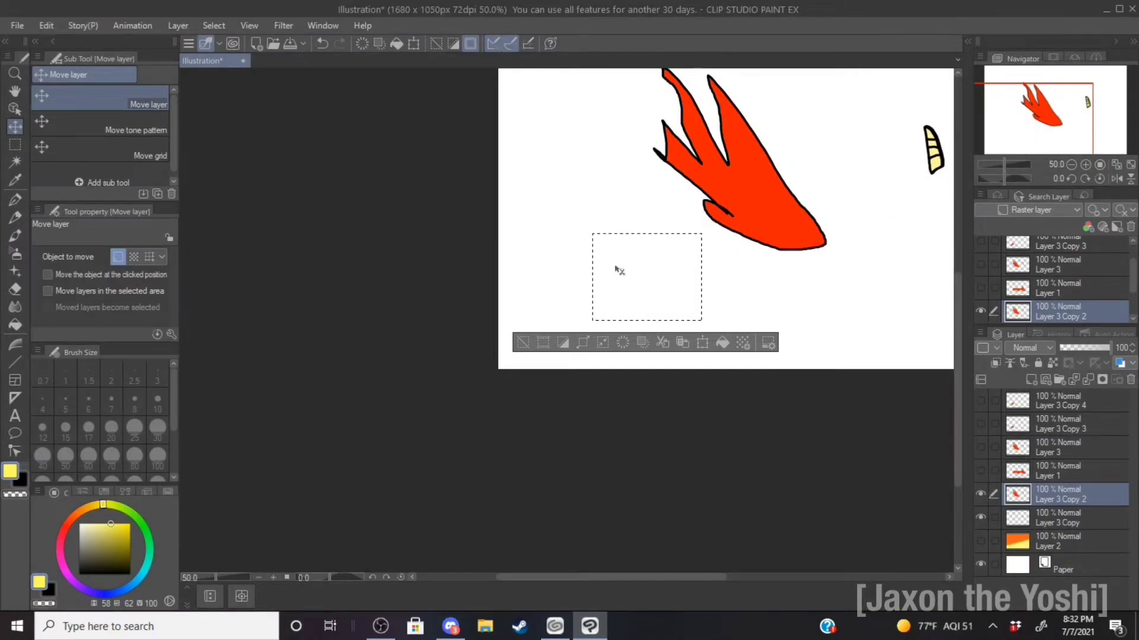
- Switch to the Hard eraser and set its brush size to 40
click(15, 289)
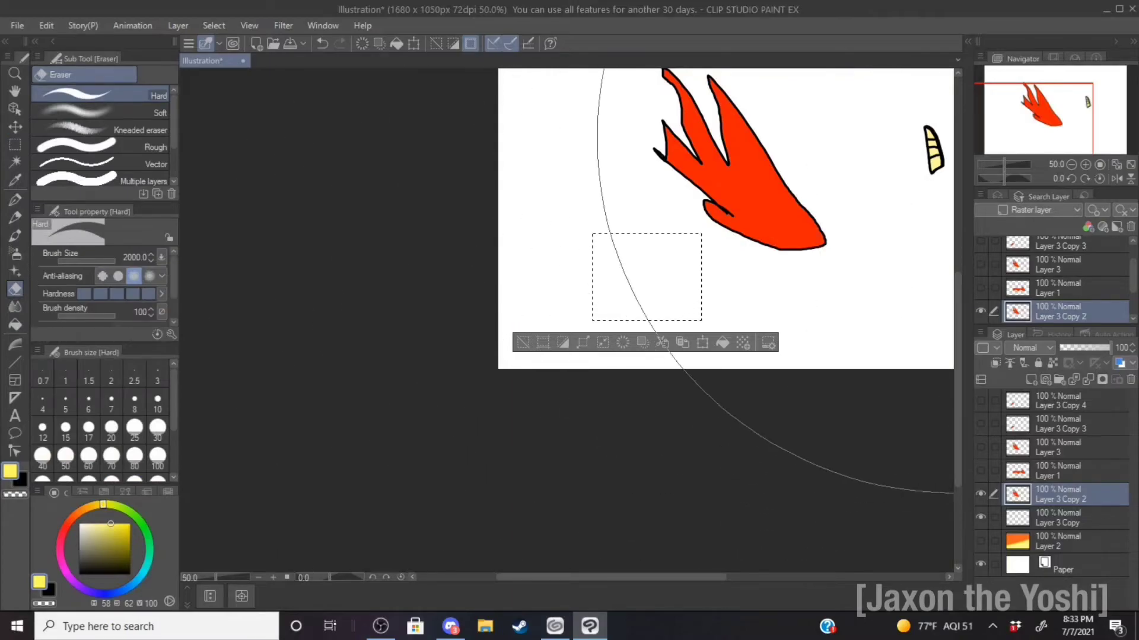
drag(86, 262, 77, 260)
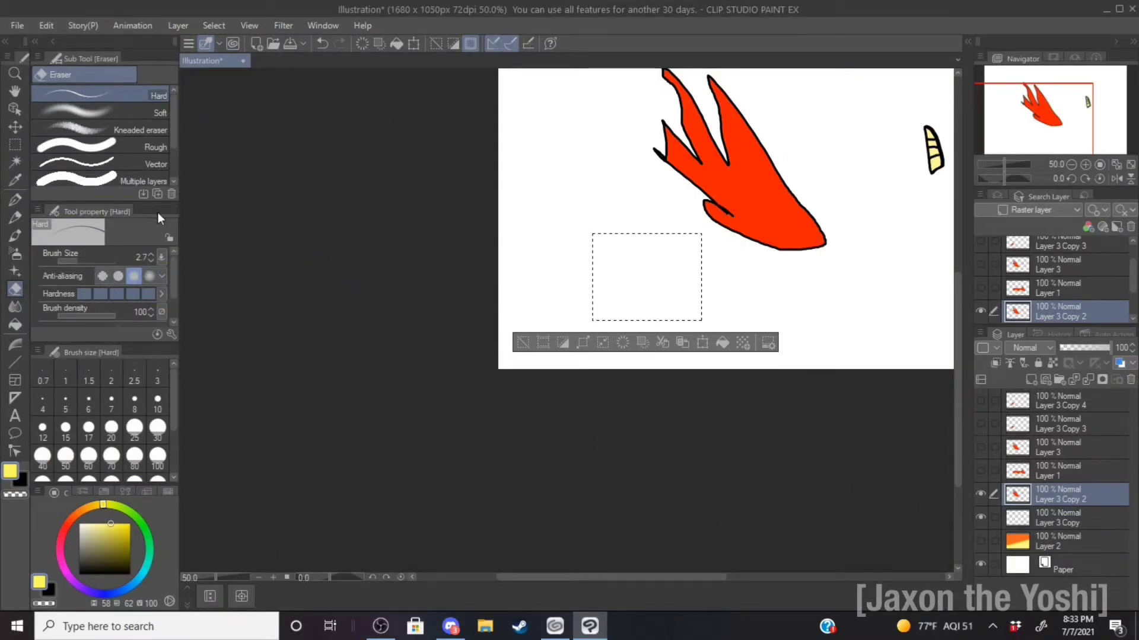
drag(85, 261, 92, 261)
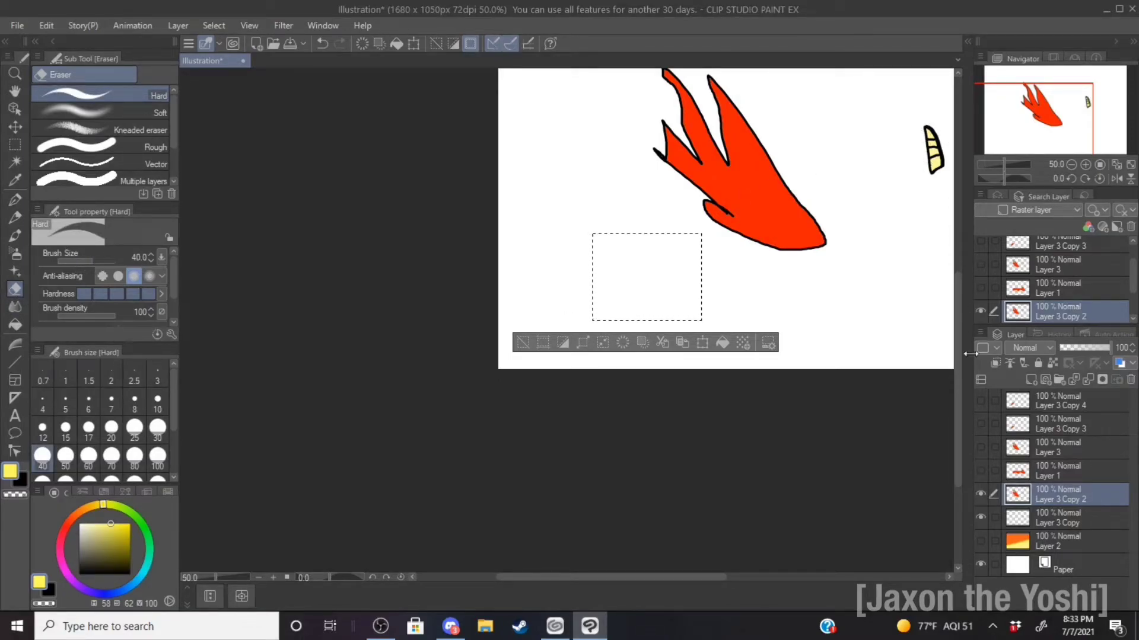
click(1016, 473)
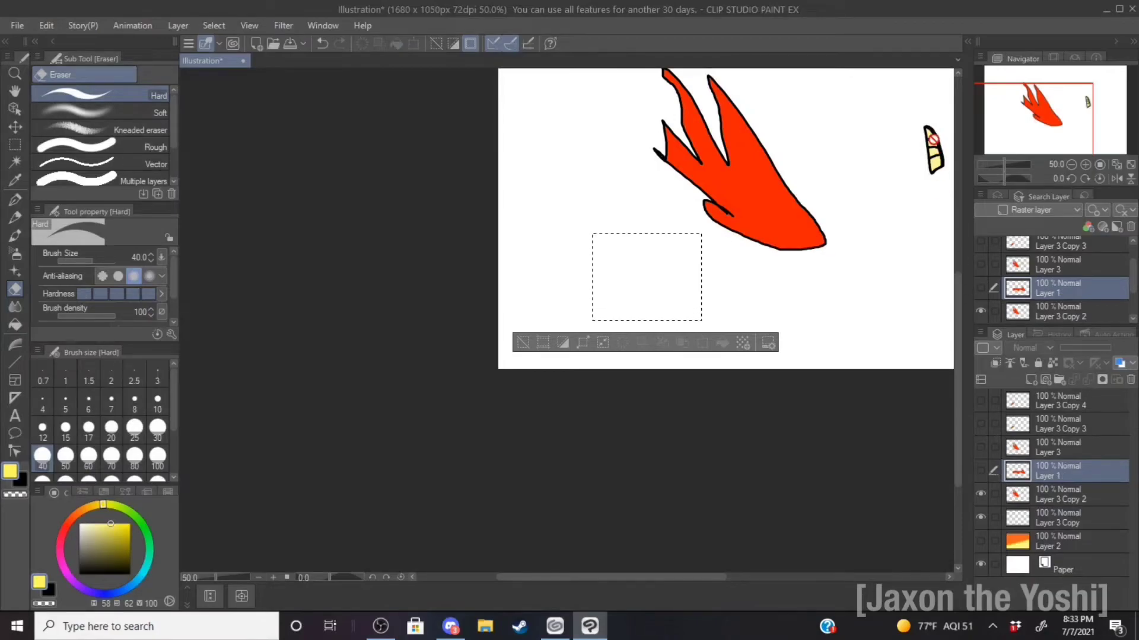
click(1012, 451)
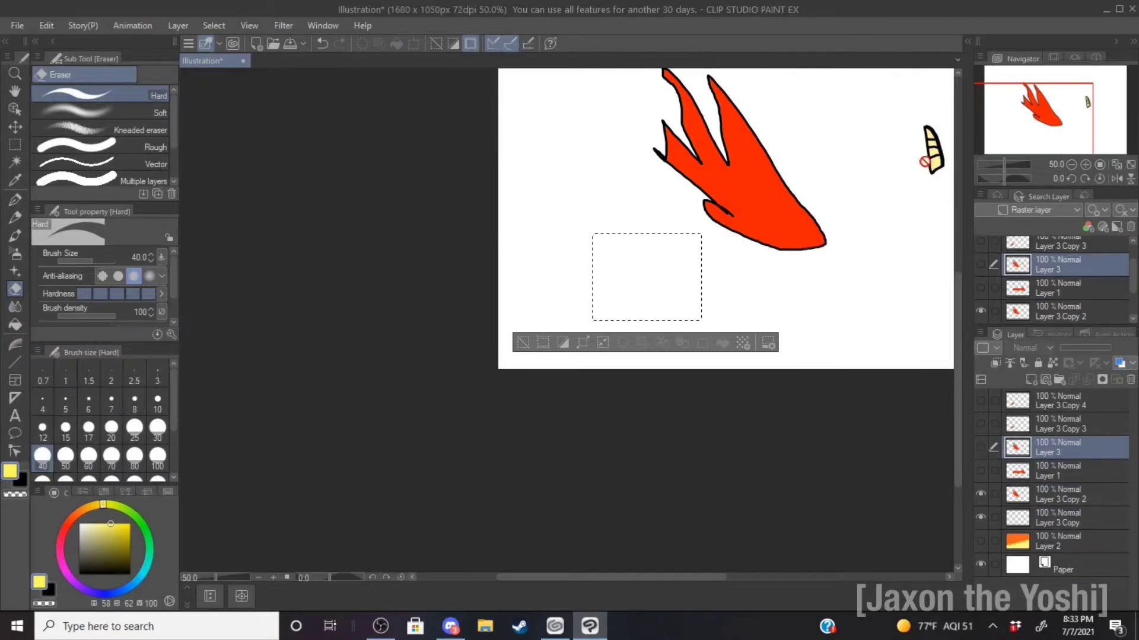
click(981, 471)
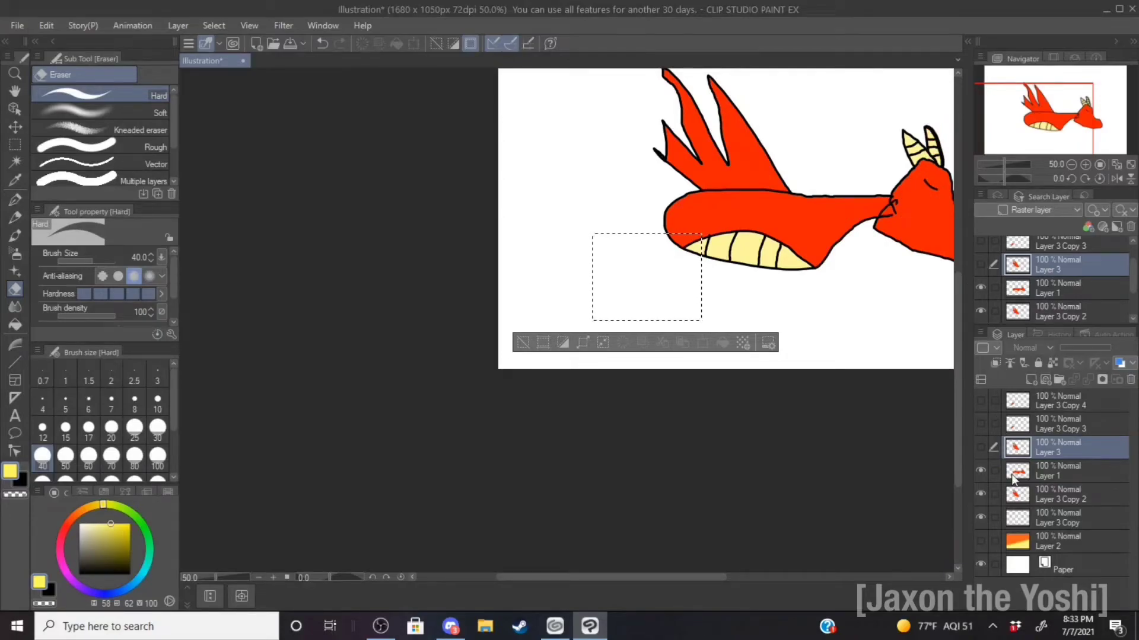
click(1027, 496)
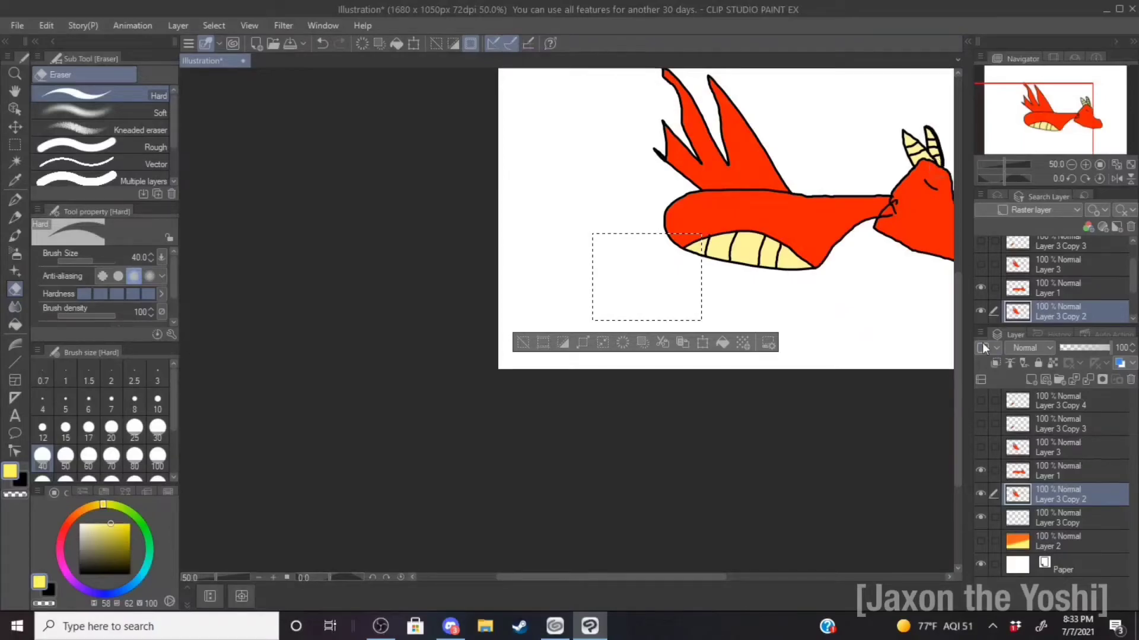
click(979, 469)
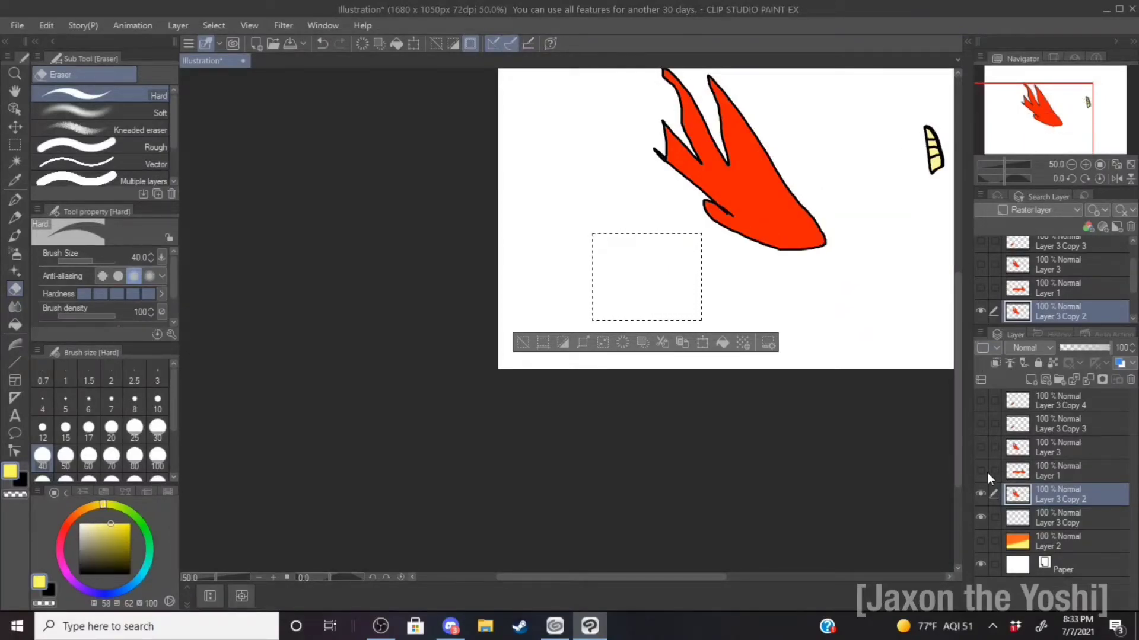
click(1028, 518)
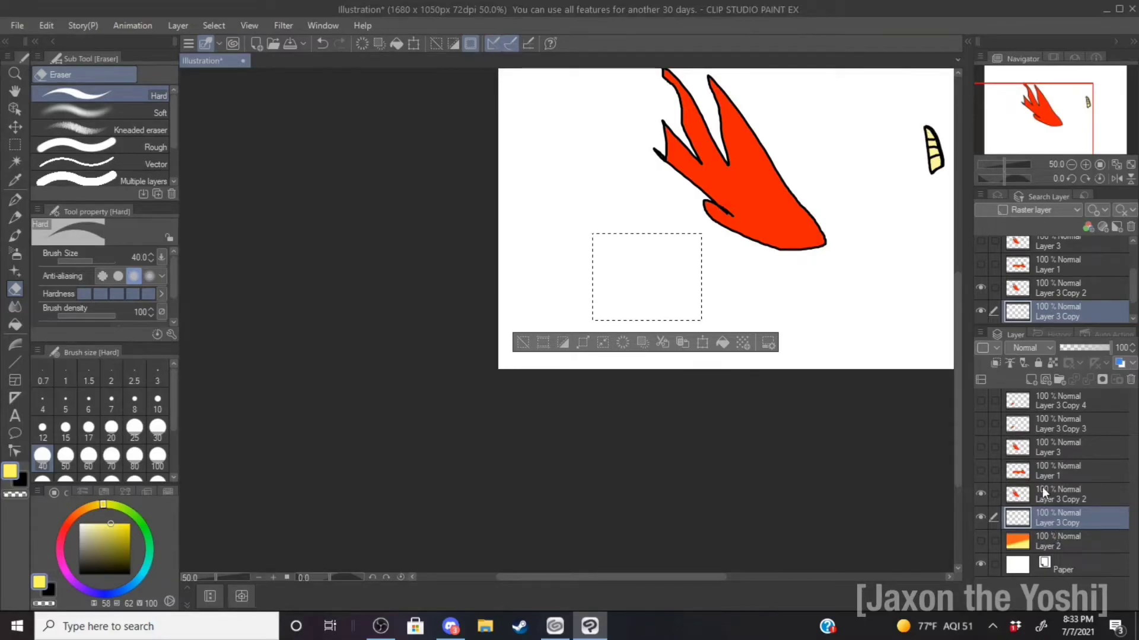
- Show the hidden Layer 1, Layer 3, Layer 3 Copy 3, Layer 3 Copy 4 and the gradient background on Layer 2 again
drag(980, 470, 979, 447)
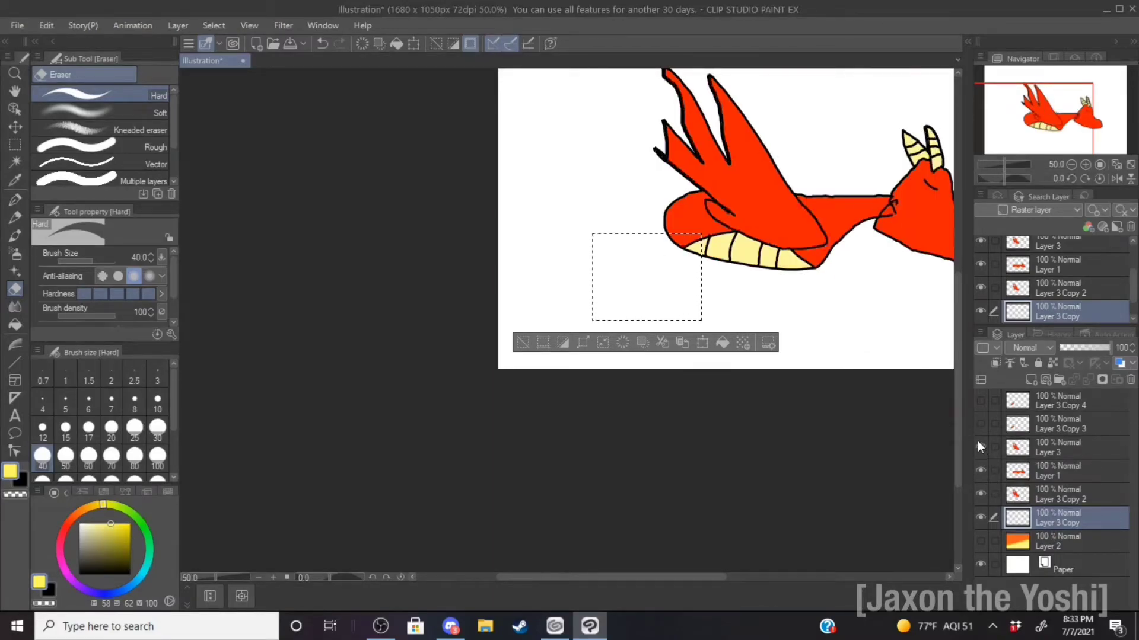
click(978, 430)
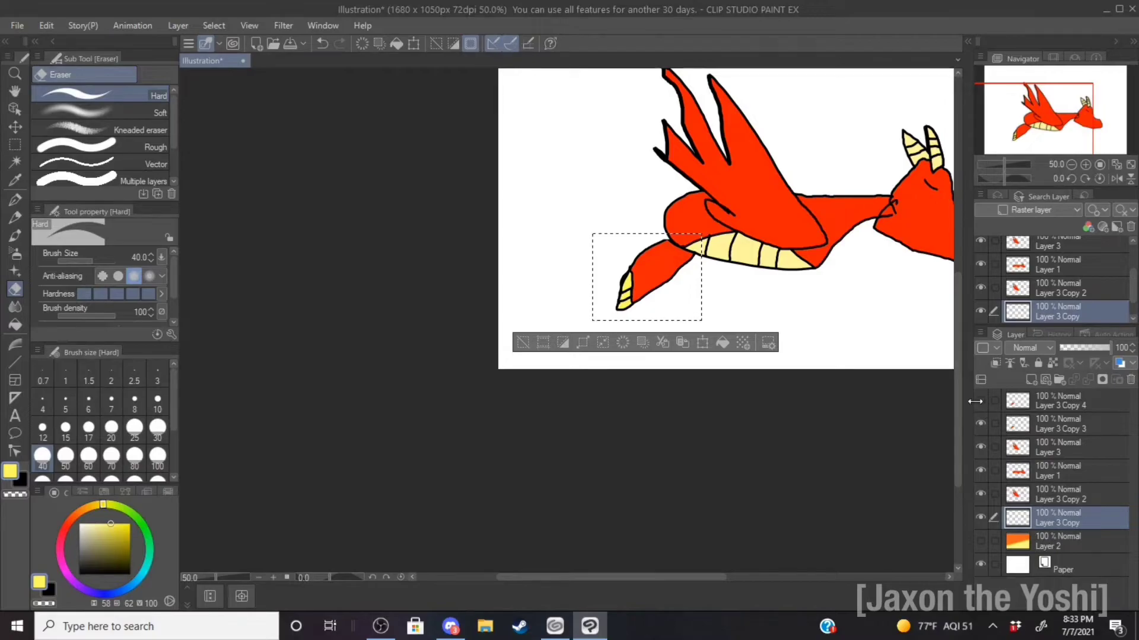
click(980, 401)
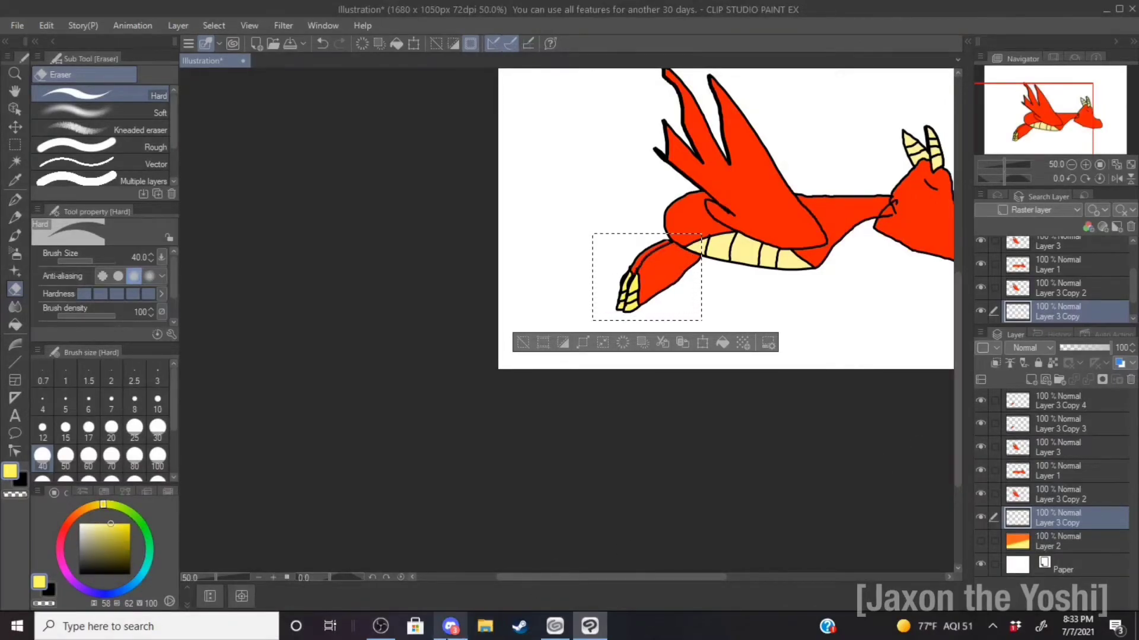
click(451, 626)
click(992, 627)
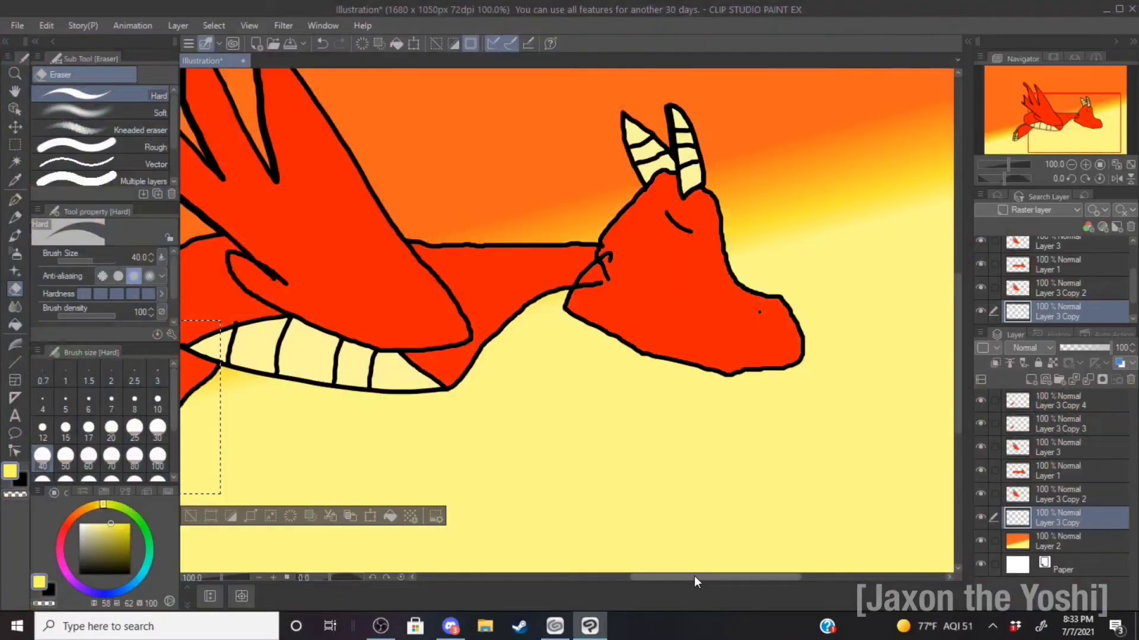
- Invert the selection and move the rear leg on Layer 3 Copy 3 slightly up toward the body
drag(694, 575, 629, 571)
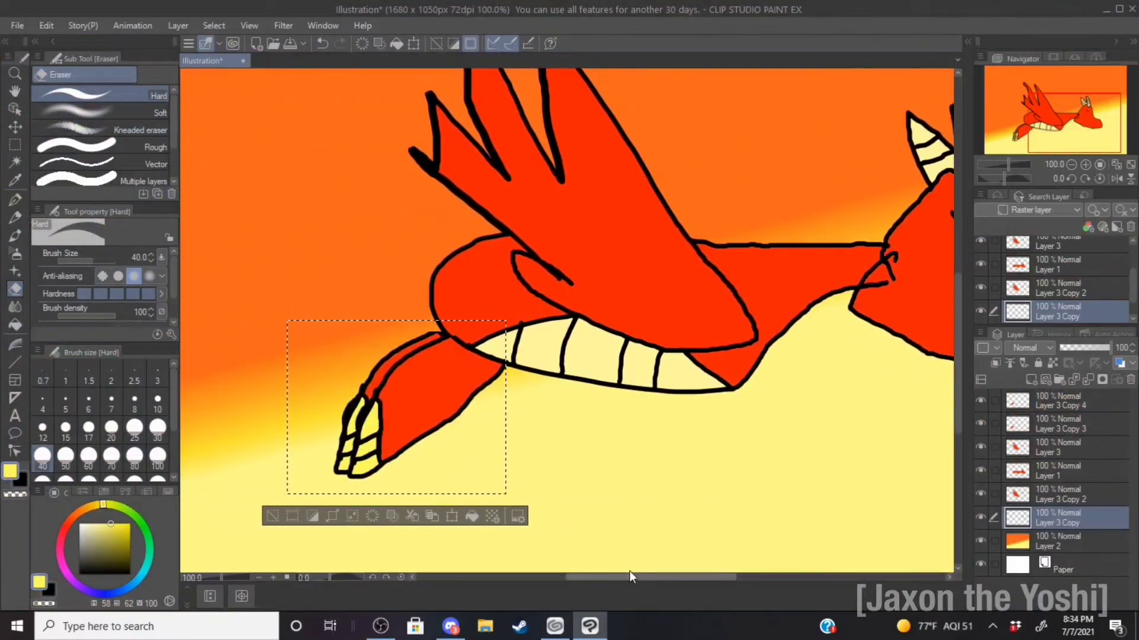
click(313, 514)
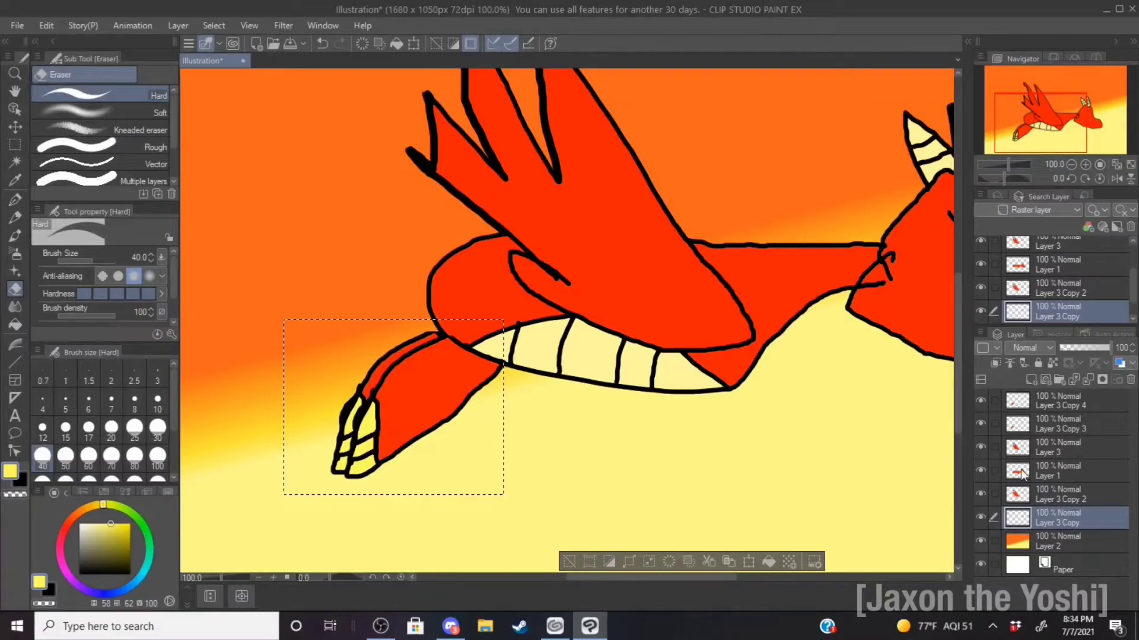
click(1045, 422)
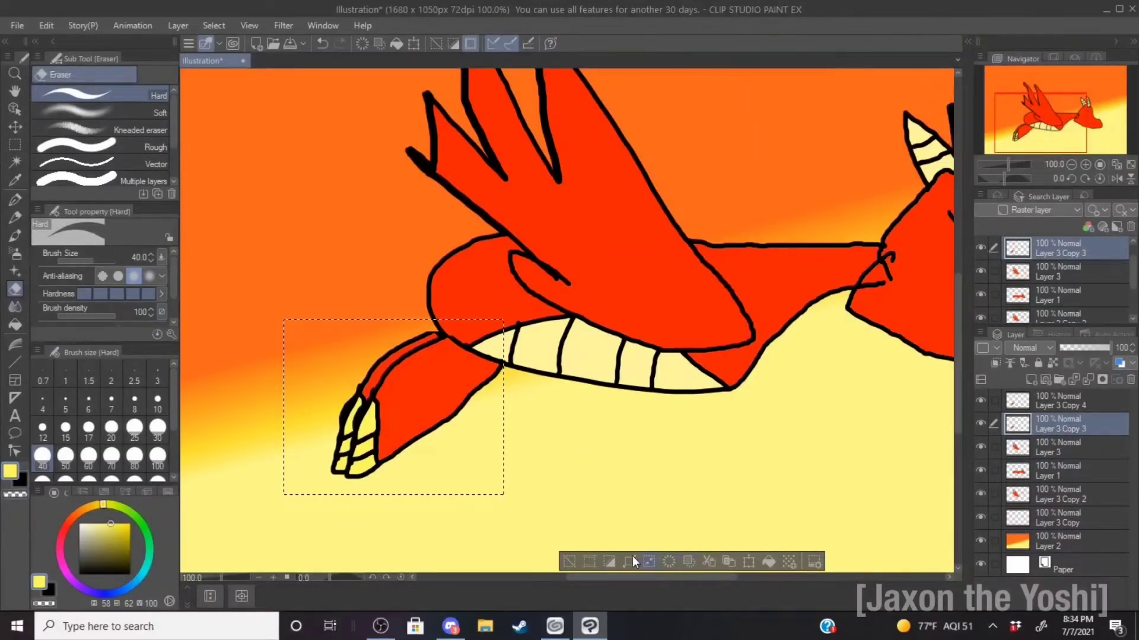
click(610, 562)
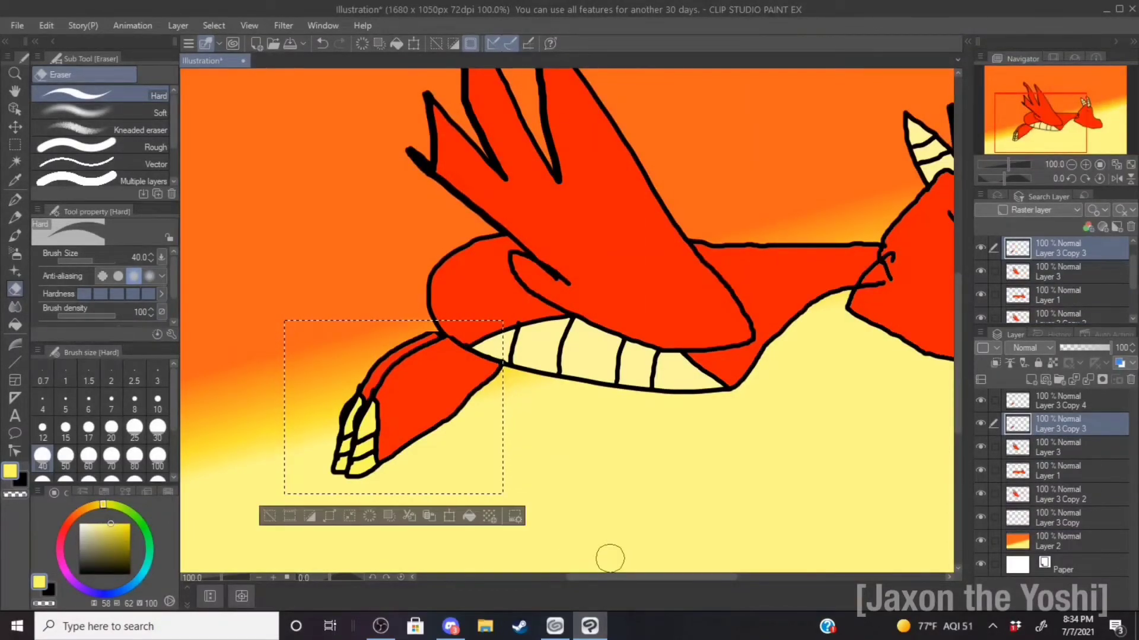
click(309, 516)
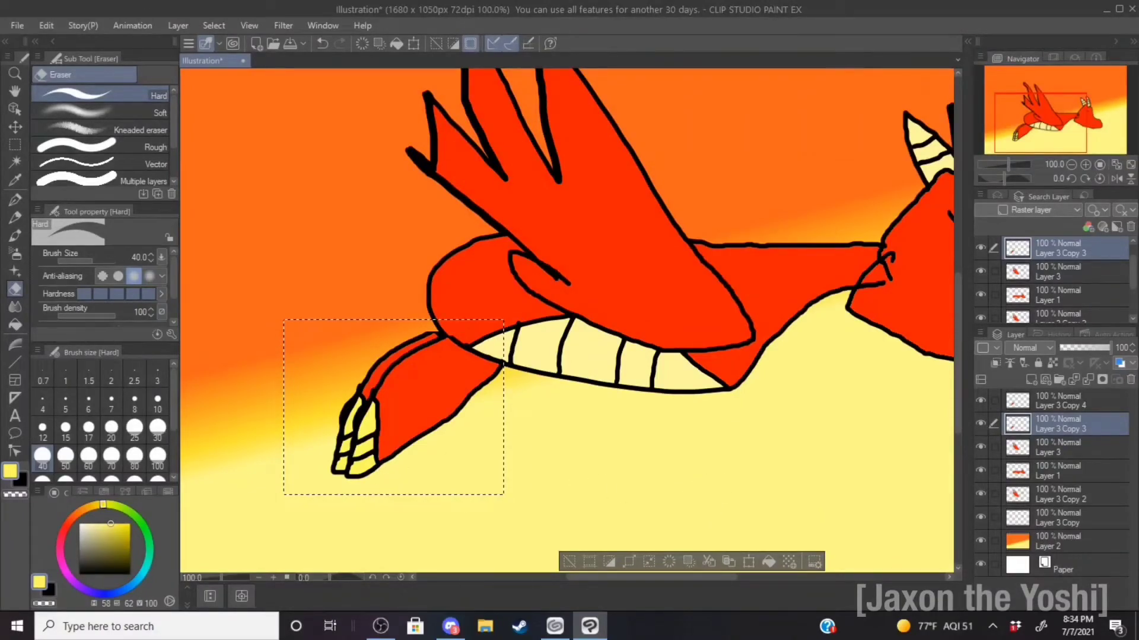
key(k)
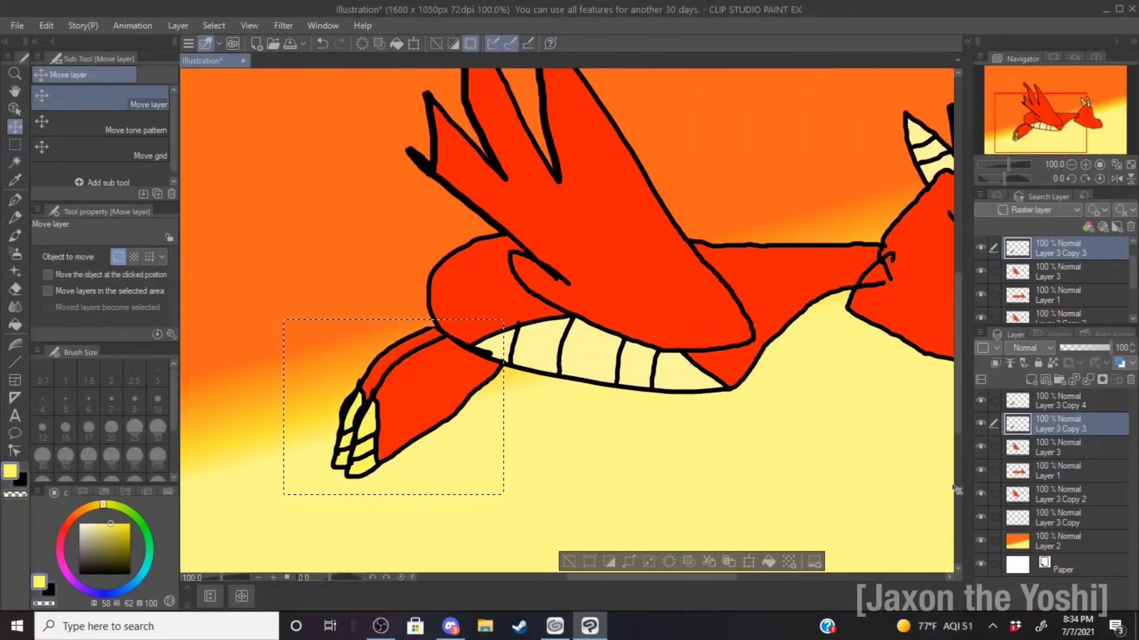
- Try to draw a front leg outline below the belly with the Turnip pen in black
click(1030, 451)
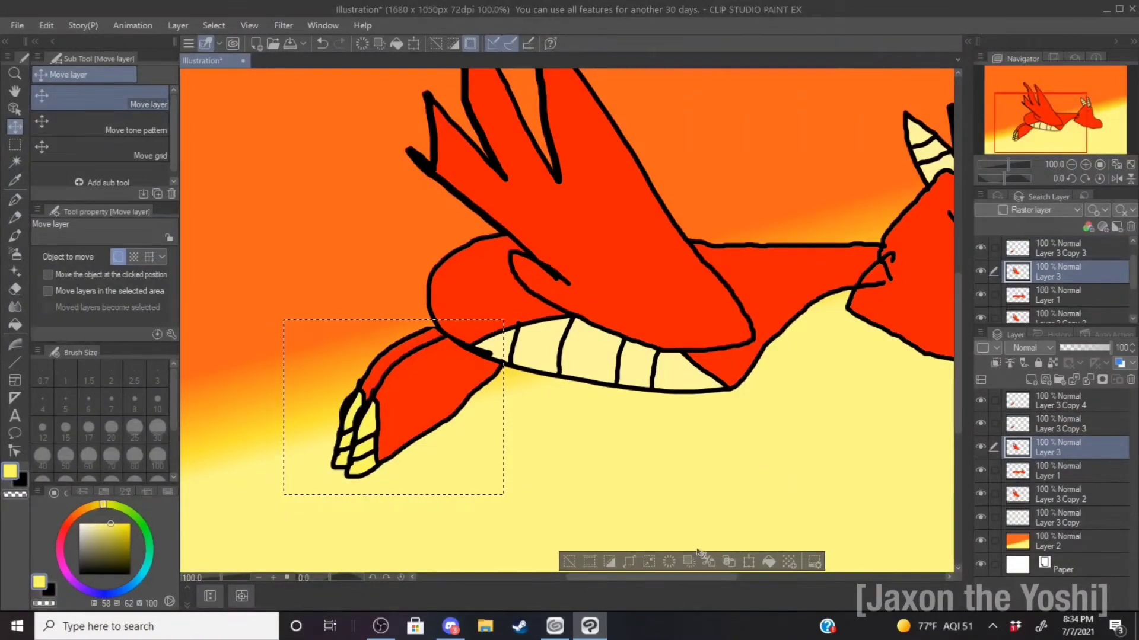
drag(682, 576, 712, 578)
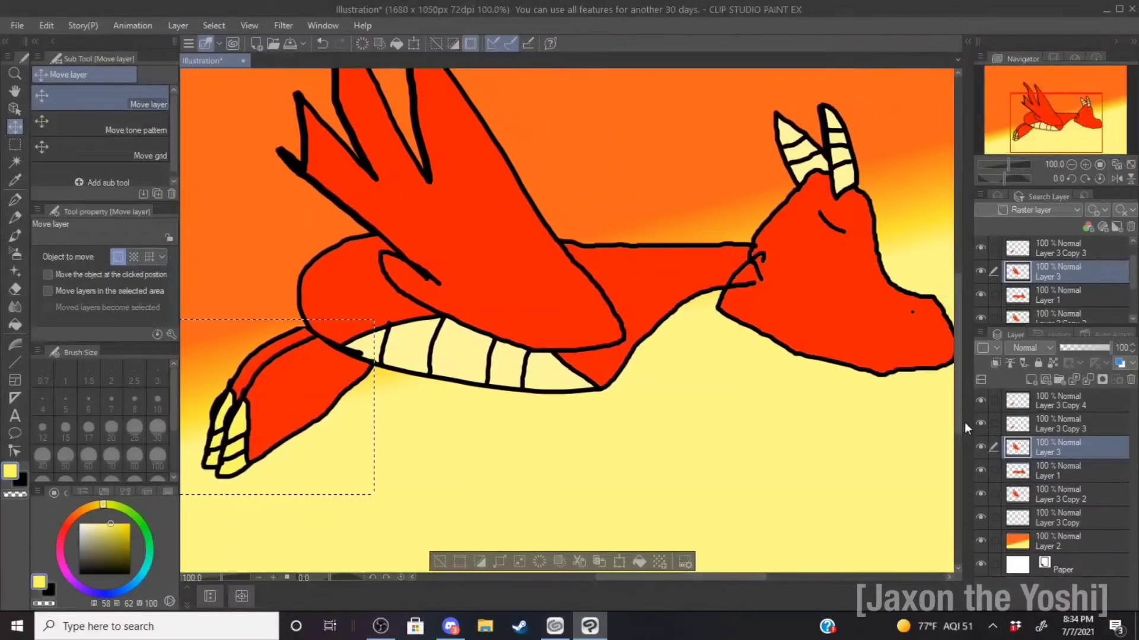
click(1022, 403)
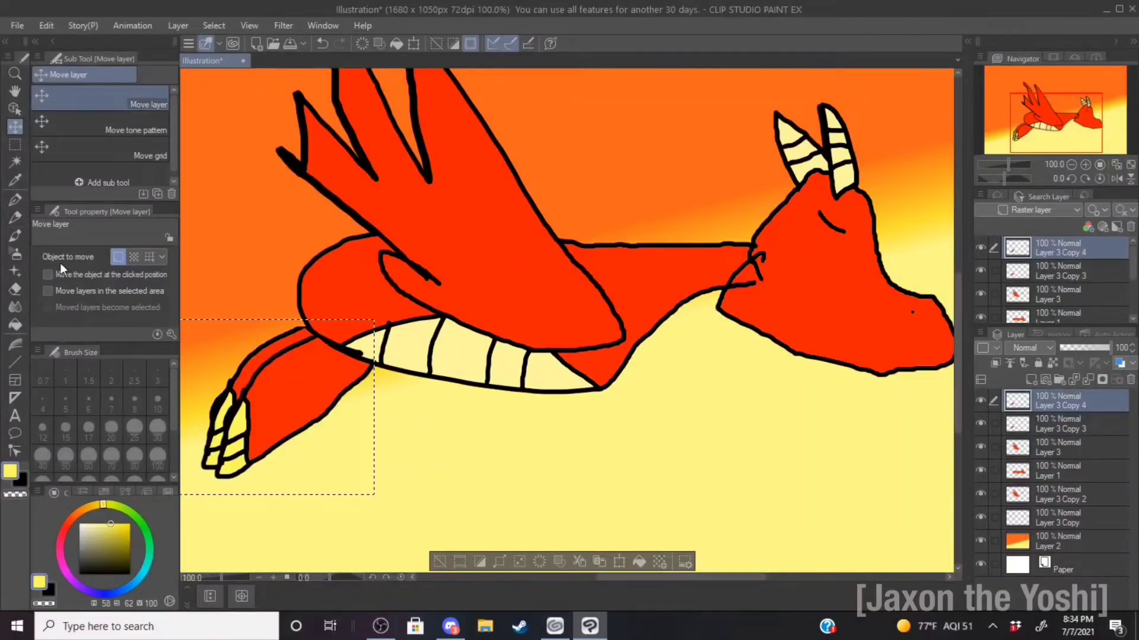
click(15, 200)
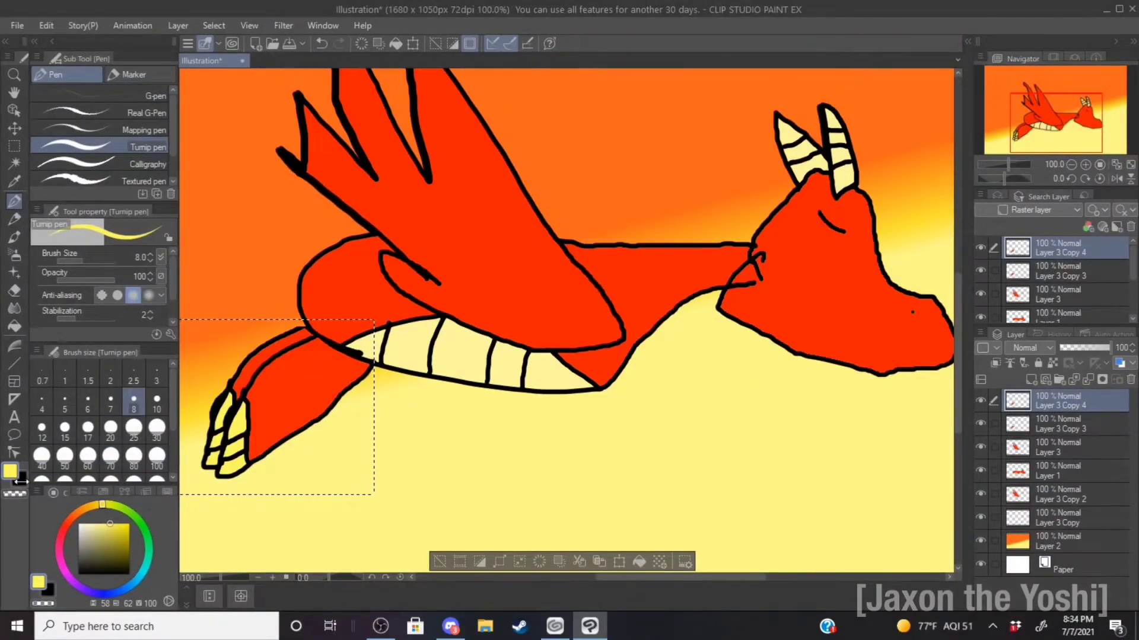
click(17, 482)
click(19, 483)
click(21, 482)
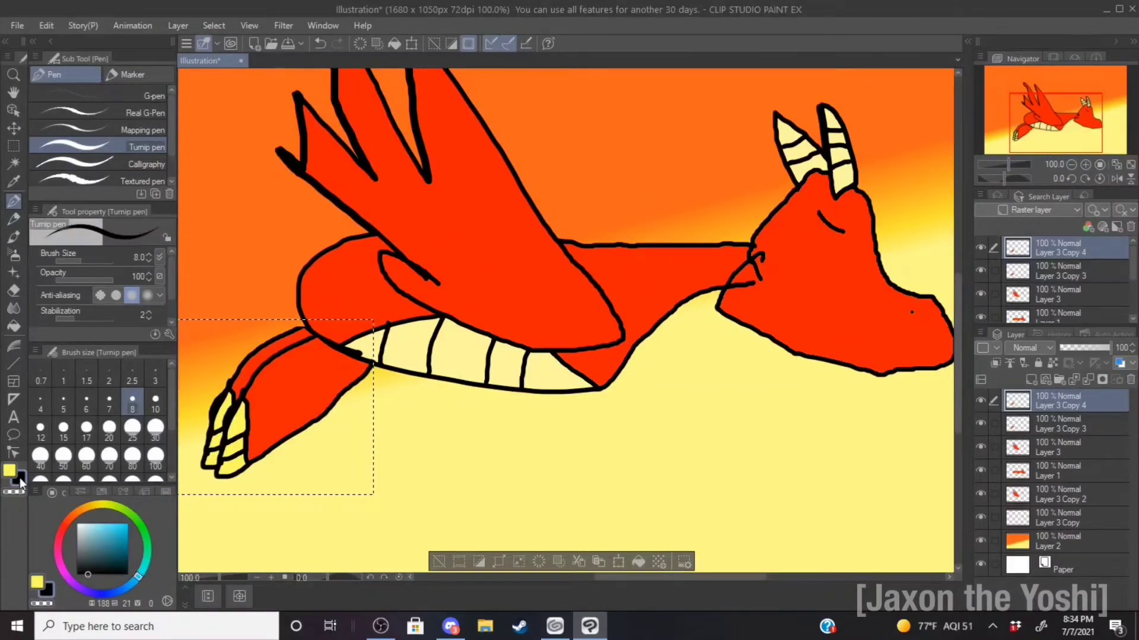
key(ctrl+z)
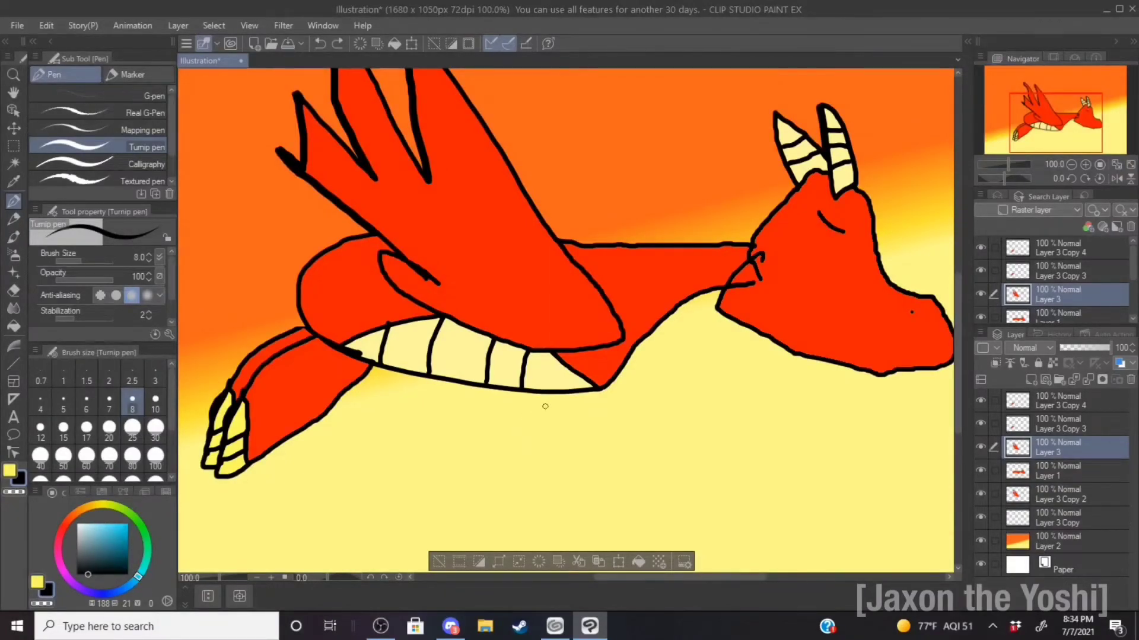
mouse_move(548, 396)
mouse_down()
mouse_move(477, 480)
mouse_move(439, 510)
mouse_up()
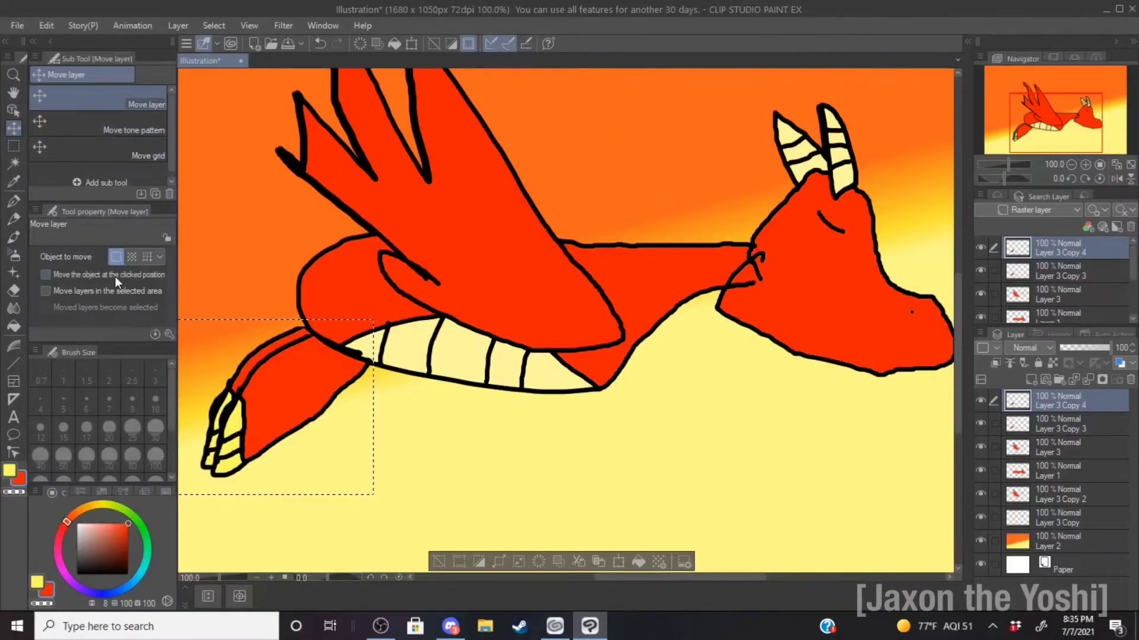
- Move the nearer hind leg on Layer 3 Copy 4 slightly to the right of the leg behind it
key(g)
mouse_move(993, 422)
mouse_down()
mouse_move(992, 490)
mouse_move(991, 429)
mouse_up()
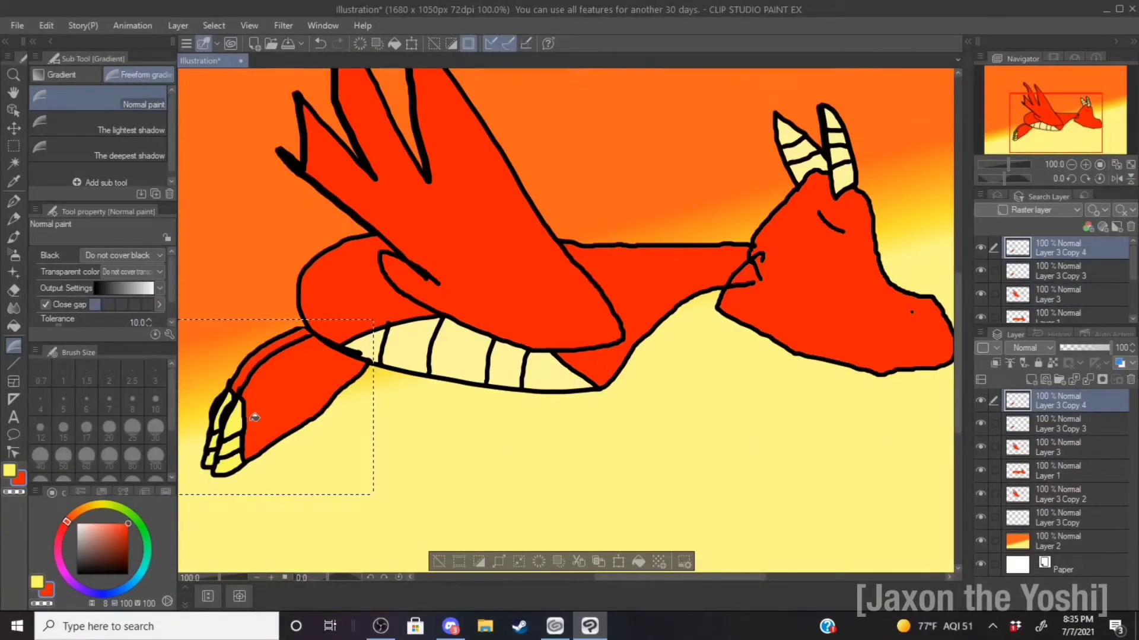
click(13, 128)
drag(255, 365, 303, 371)
key(ctrl+z)
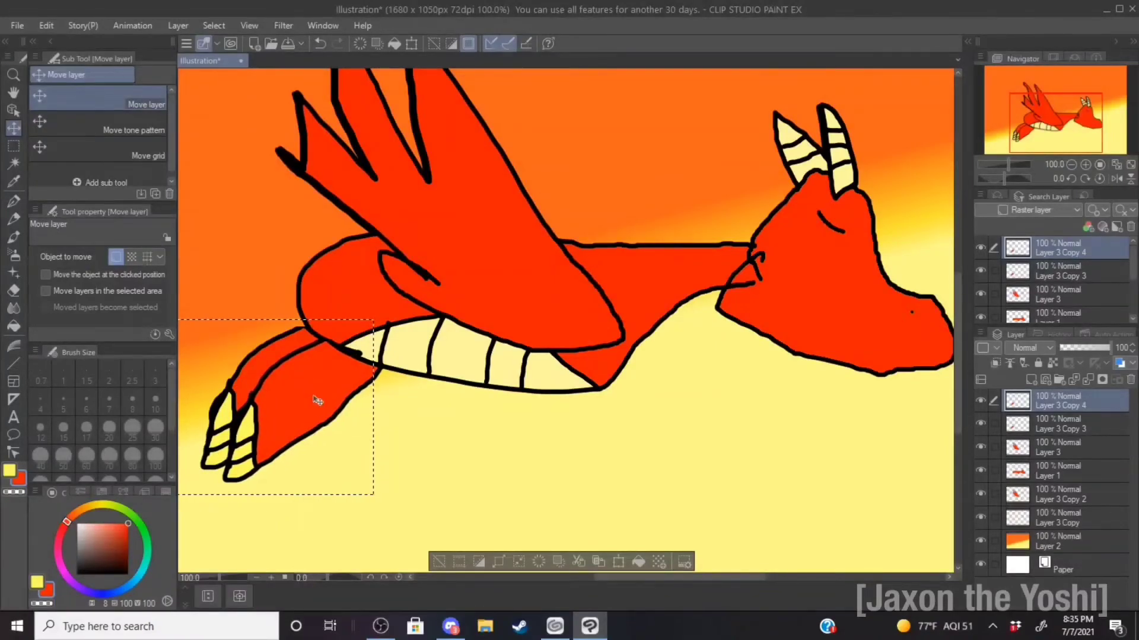
- Copy and paste the selected area of Layer 3 Copy 4 onto a new layer, then clear the selection
click(598, 562)
drag(295, 431, 328, 434)
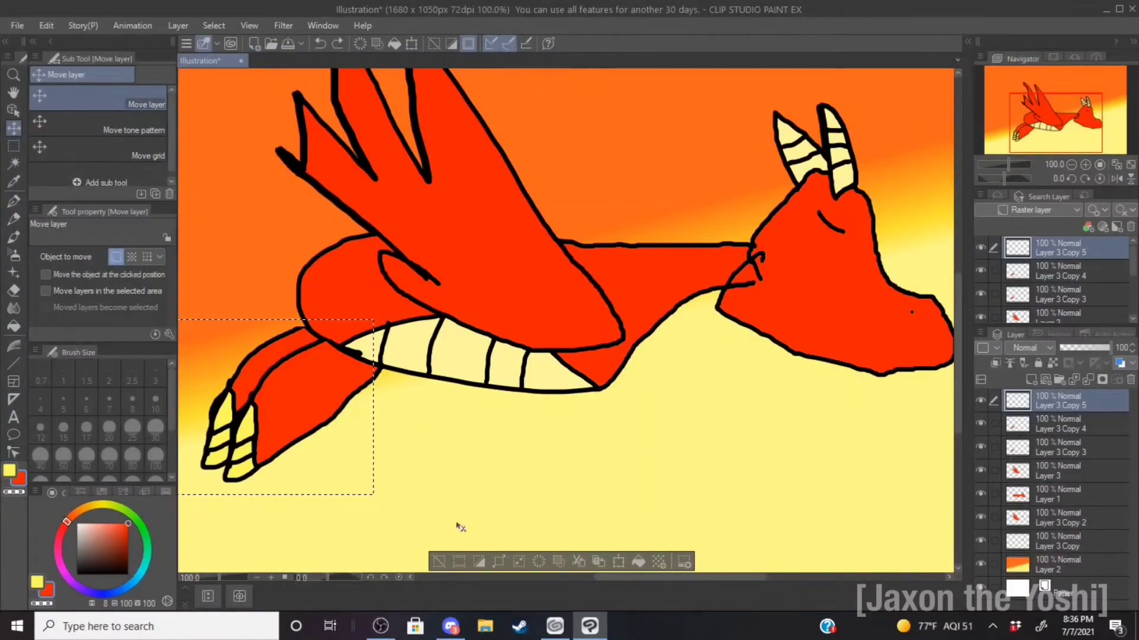
click(467, 44)
key(m)
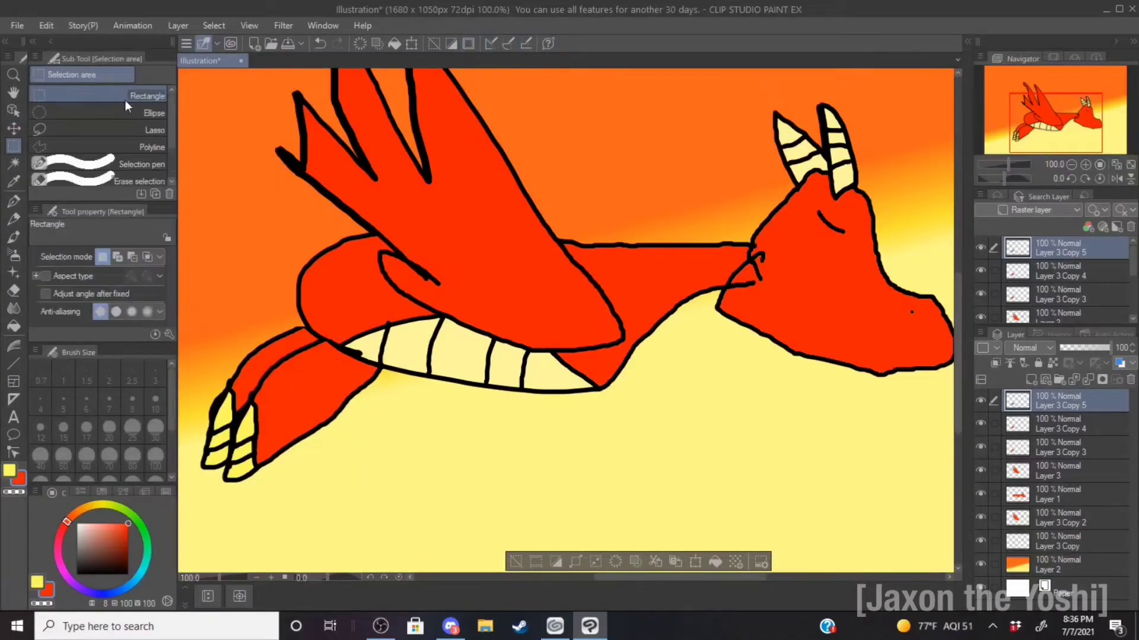
click(11, 131)
scroll(681, 552, up, 2)
scroll(680, 551, down, 2)
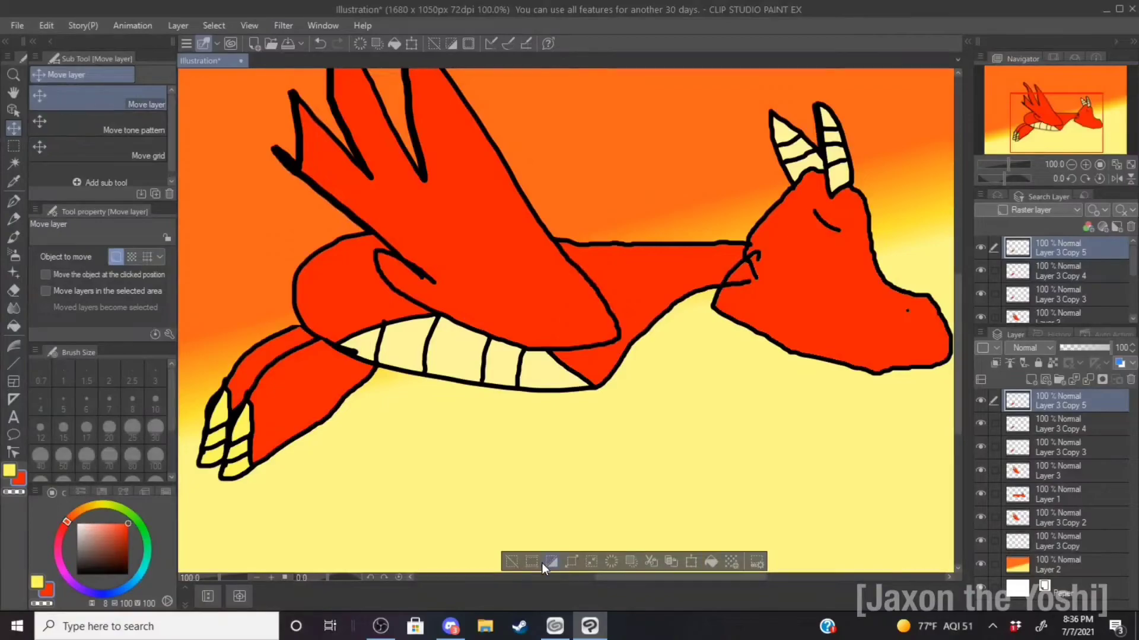
click(512, 563)
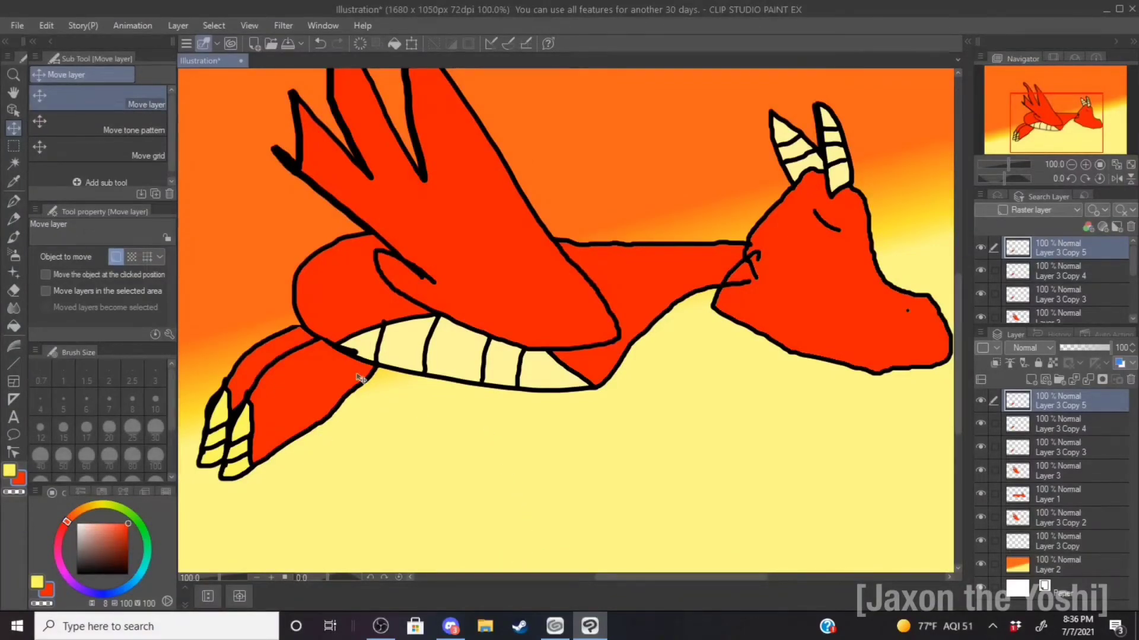
- Outline a slanted front leg below the front end of the belly with the Turnip pen in black at size 8
click(13, 203)
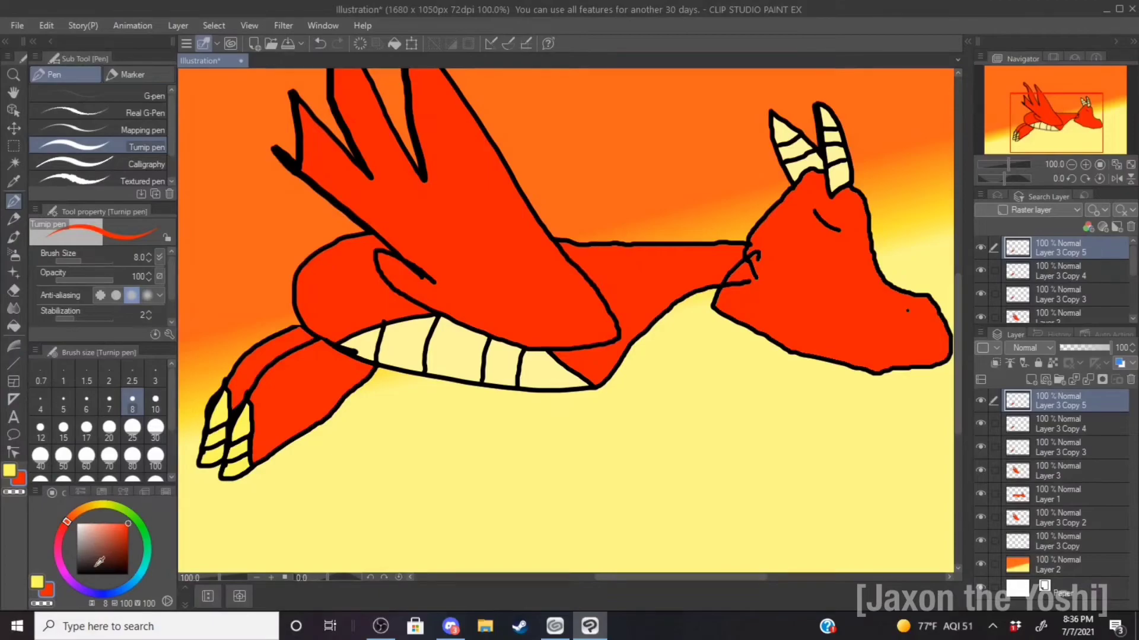
click(77, 574)
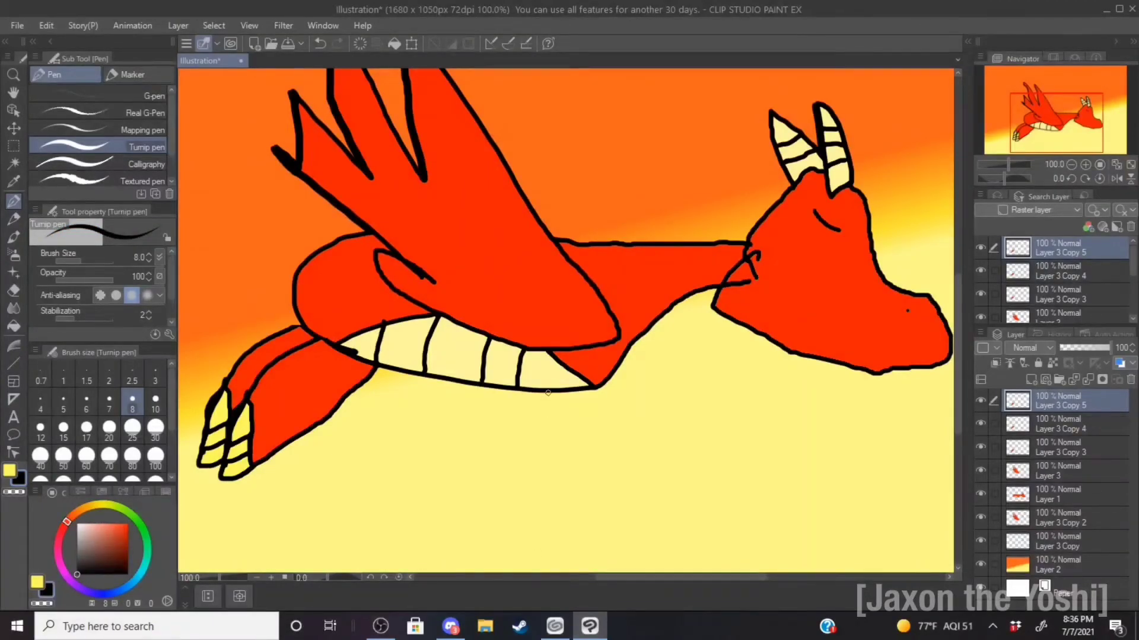
mouse_move(534, 401)
mouse_down()
mouse_move(453, 474)
mouse_move(522, 492)
mouse_move(551, 453)
mouse_move(547, 394)
mouse_up()
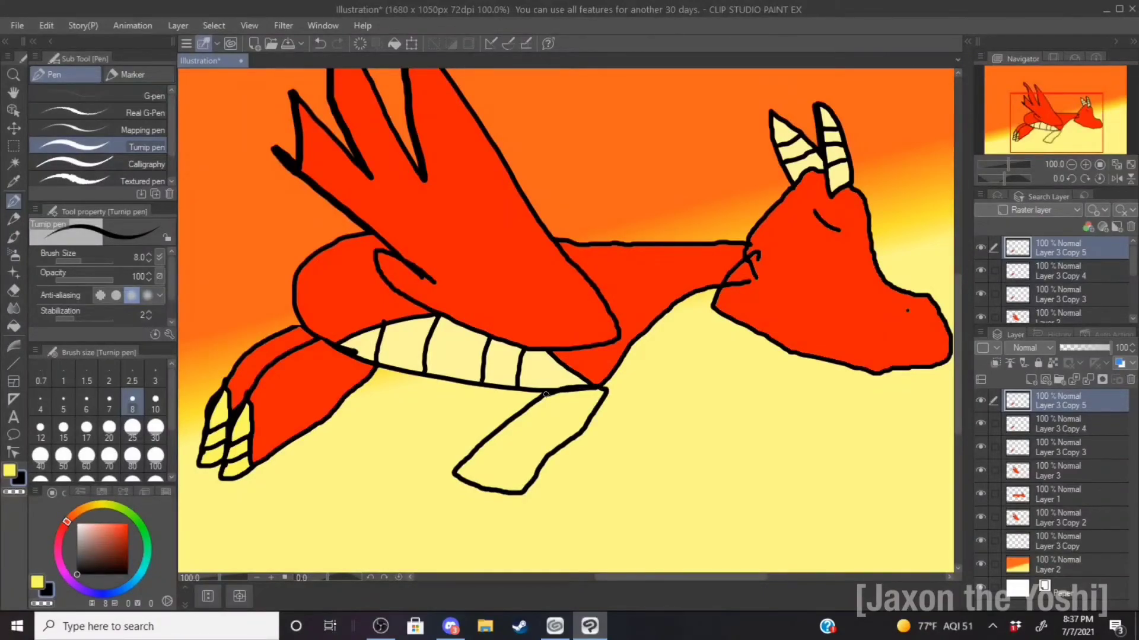
- Draw a black line across the front leg's foot with two dividers to form claws, and switch the drawing colour to yellow
click(127, 524)
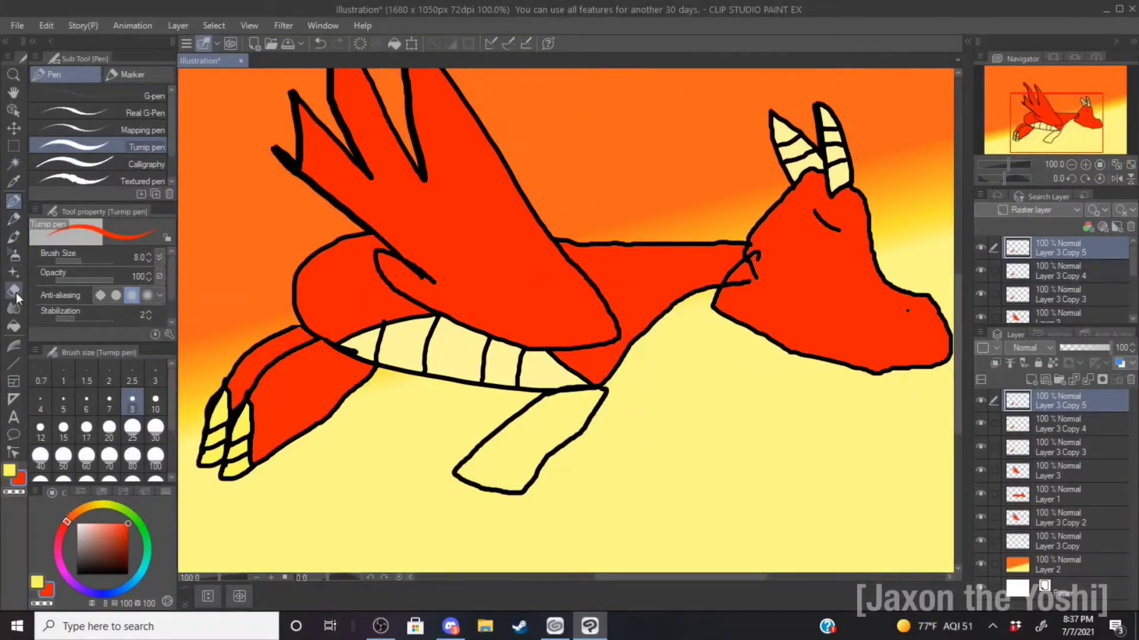
scroll(535, 444, up, 5)
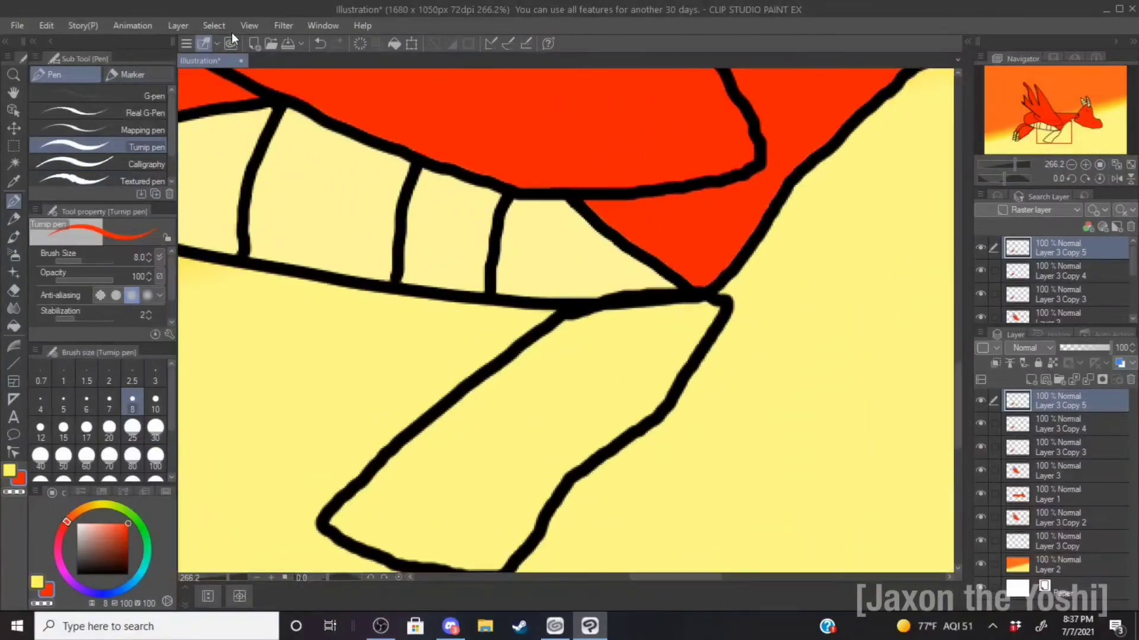
click(79, 574)
mouse_move(338, 538)
mouse_down()
mouse_move(402, 497)
mouse_move(369, 477)
mouse_move(541, 536)
mouse_up()
drag(483, 514, 402, 569)
click(14, 471)
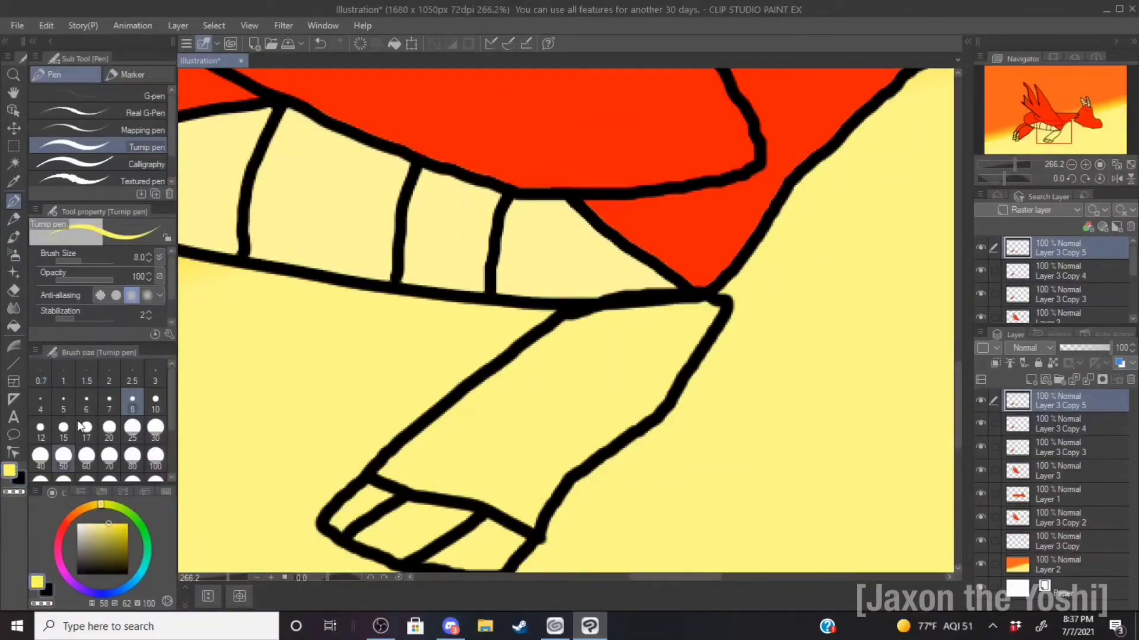
- Fill the three claws of the front foot with yellow
click(13, 328)
click(364, 504)
click(396, 522)
click(455, 555)
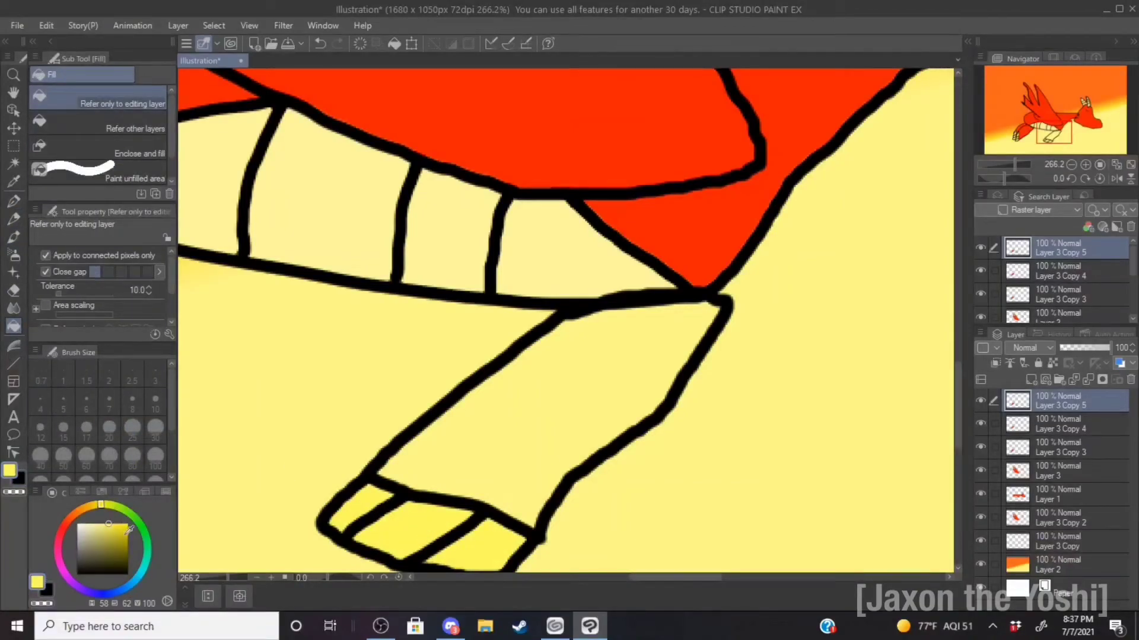
- Sample the red from the creature's wing and fill the front leg with it
click(67, 517)
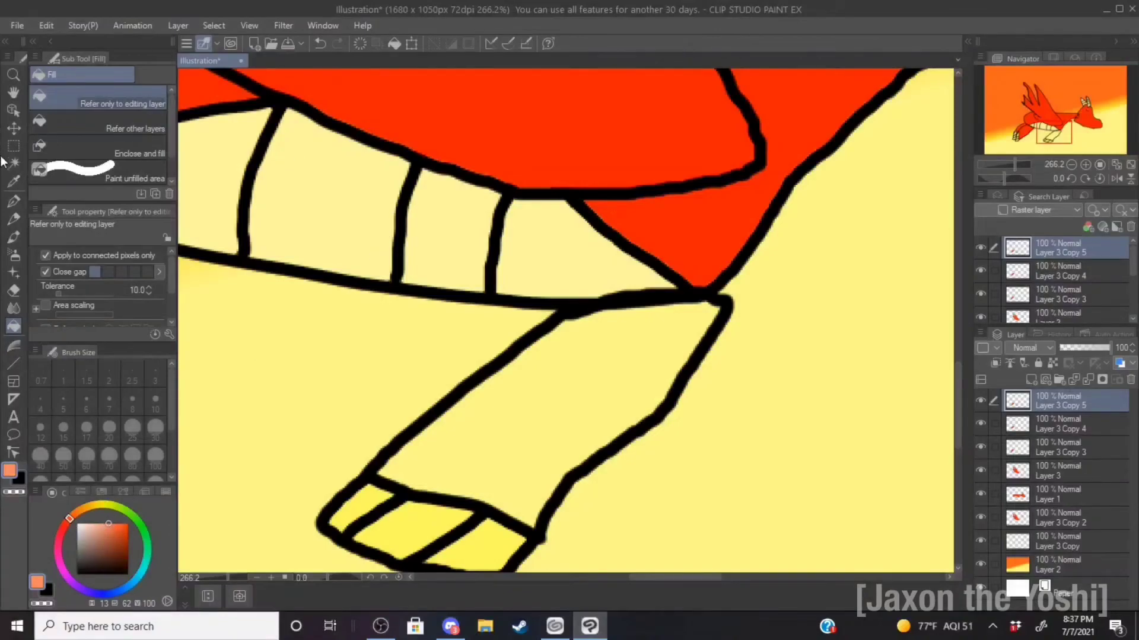
click(18, 182)
click(627, 119)
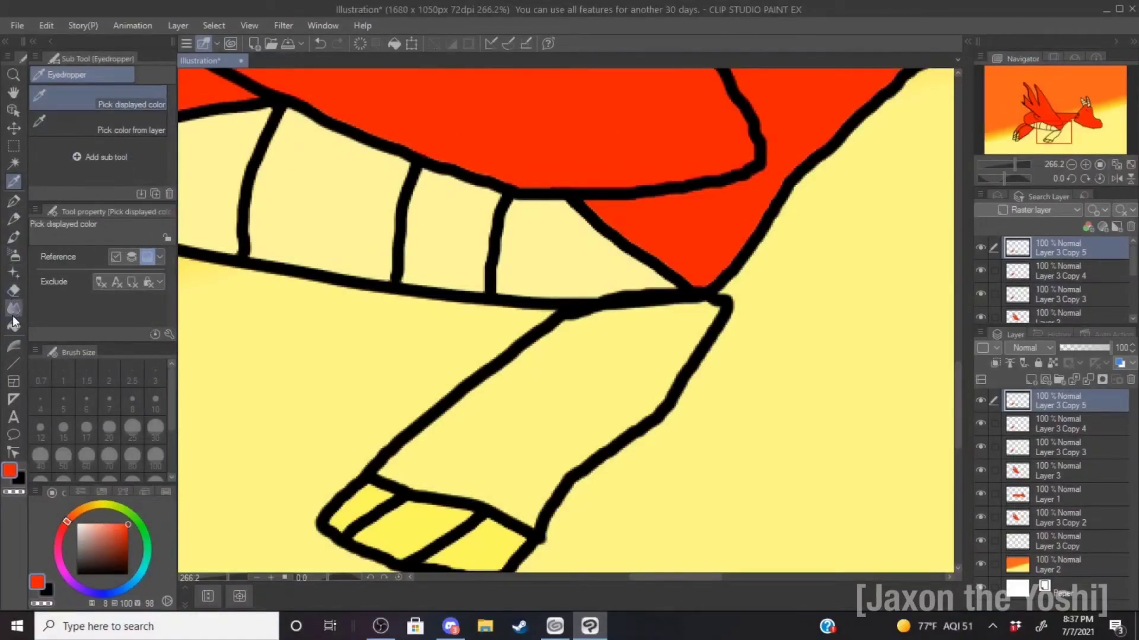
click(14, 325)
click(458, 439)
scroll(516, 391, down, 5)
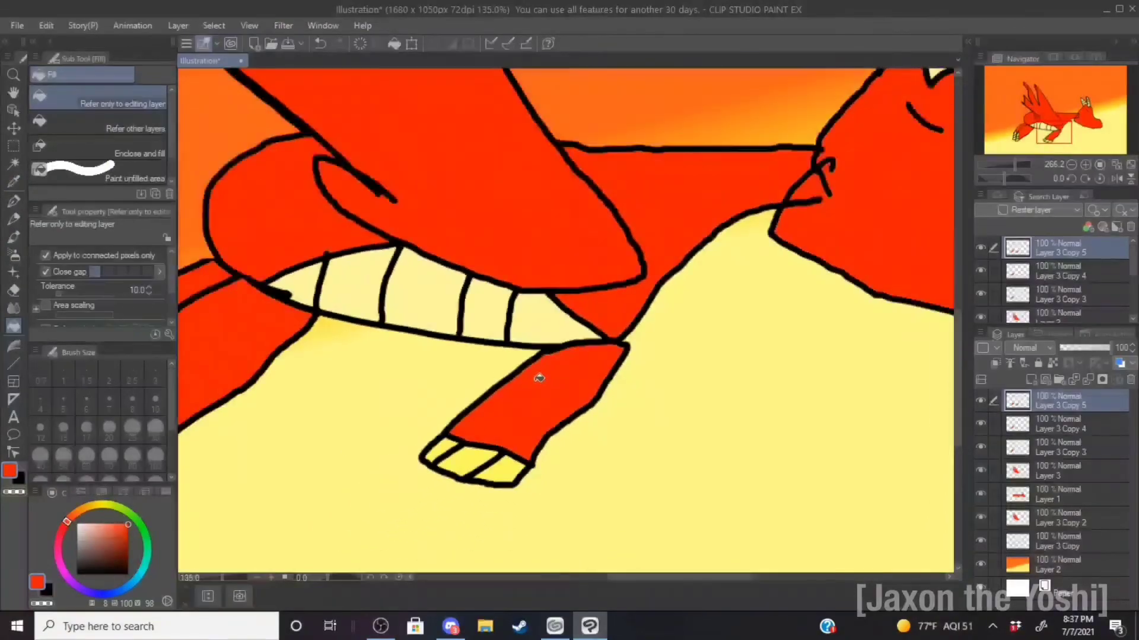
scroll(503, 305, up, 2)
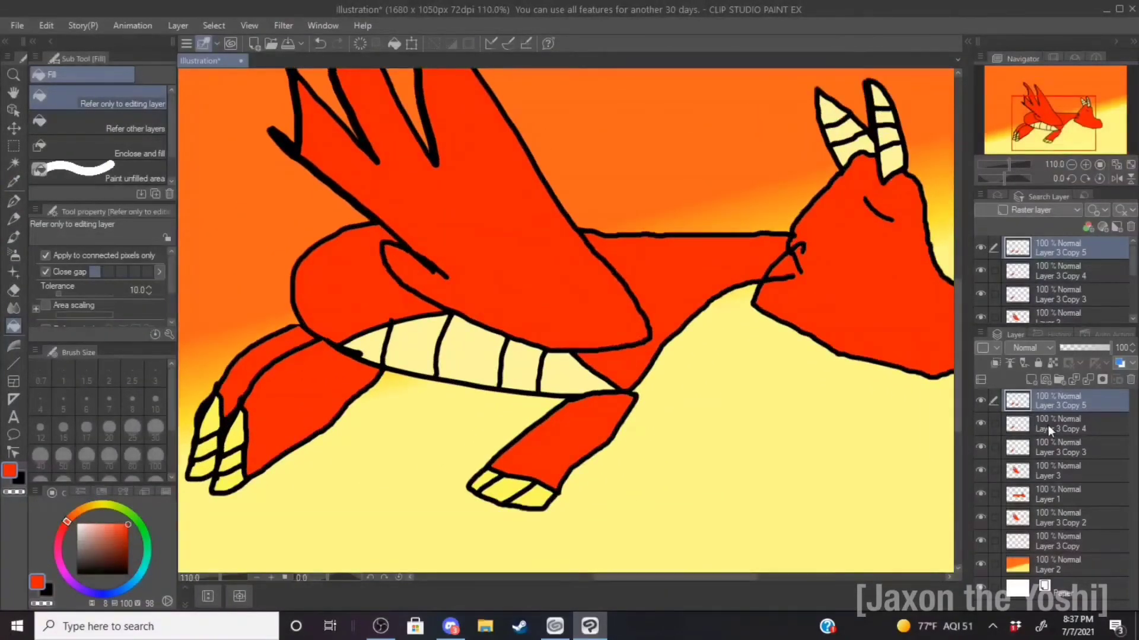
right_click(1066, 400)
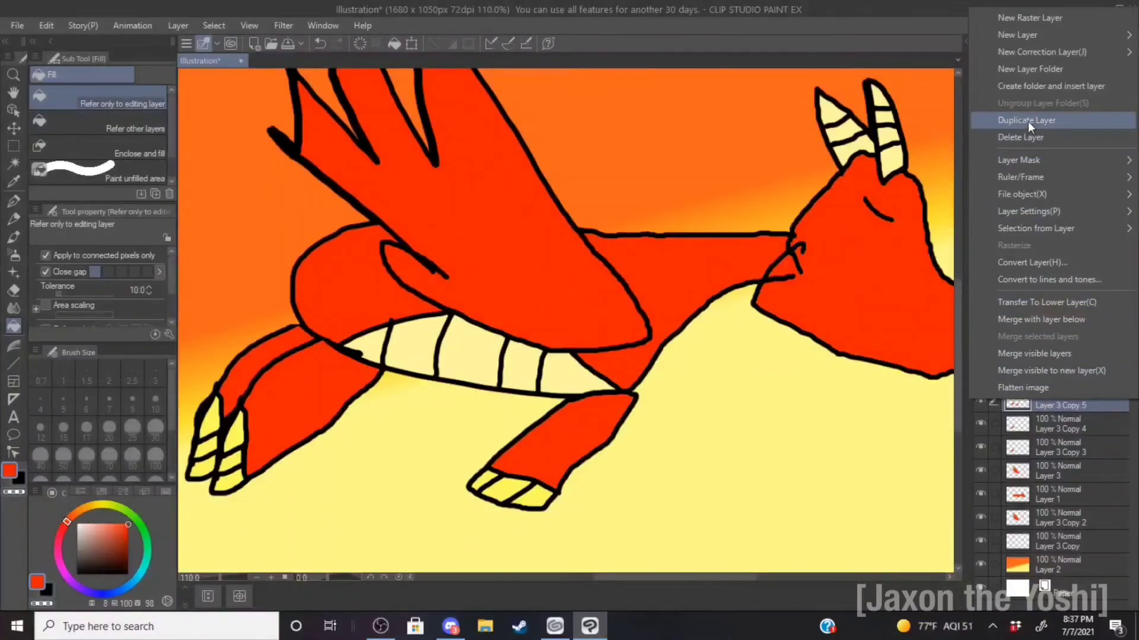
click(821, 378)
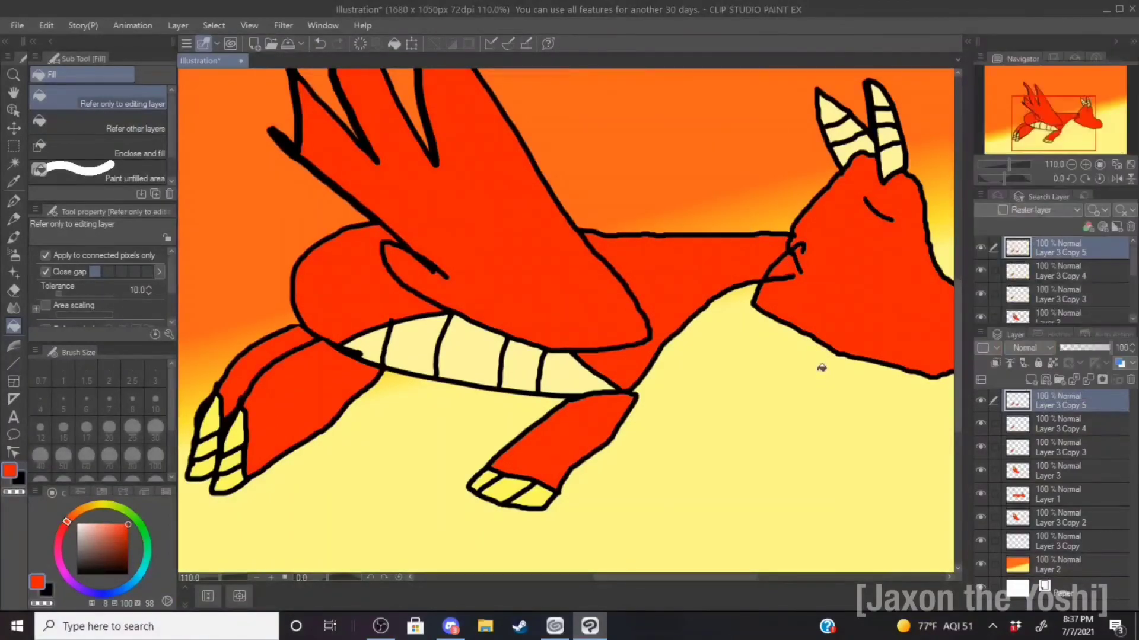
scroll(819, 374, down, 5)
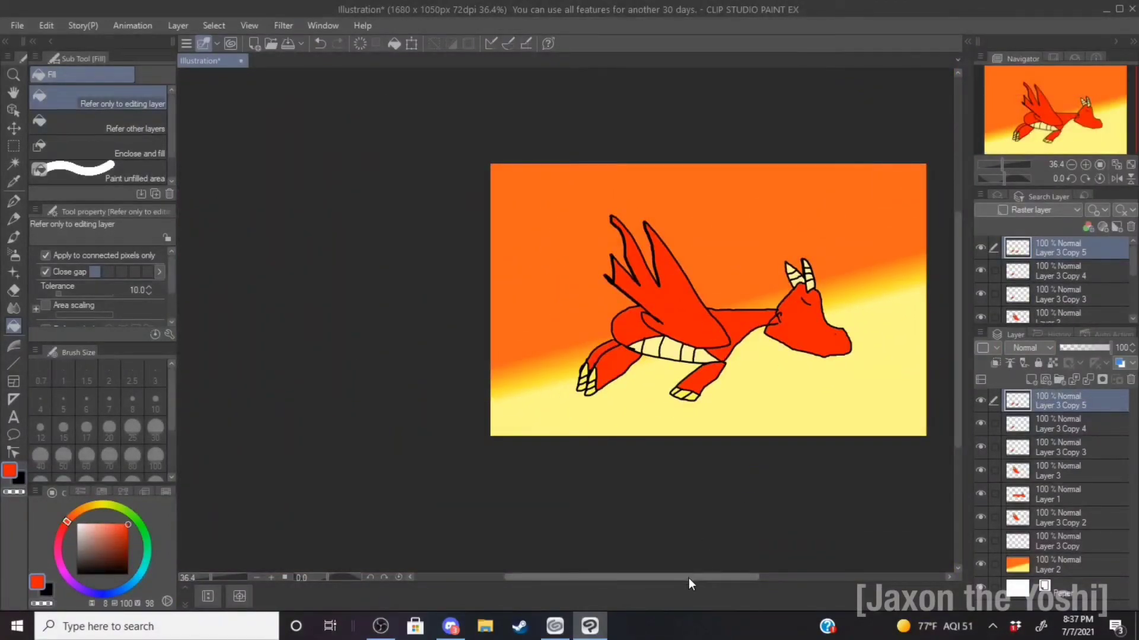
scroll(700, 572, up, 3)
drag(956, 405, 949, 370)
mouse_move(672, 579)
mouse_down()
mouse_move(688, 576)
mouse_move(679, 574)
mouse_up()
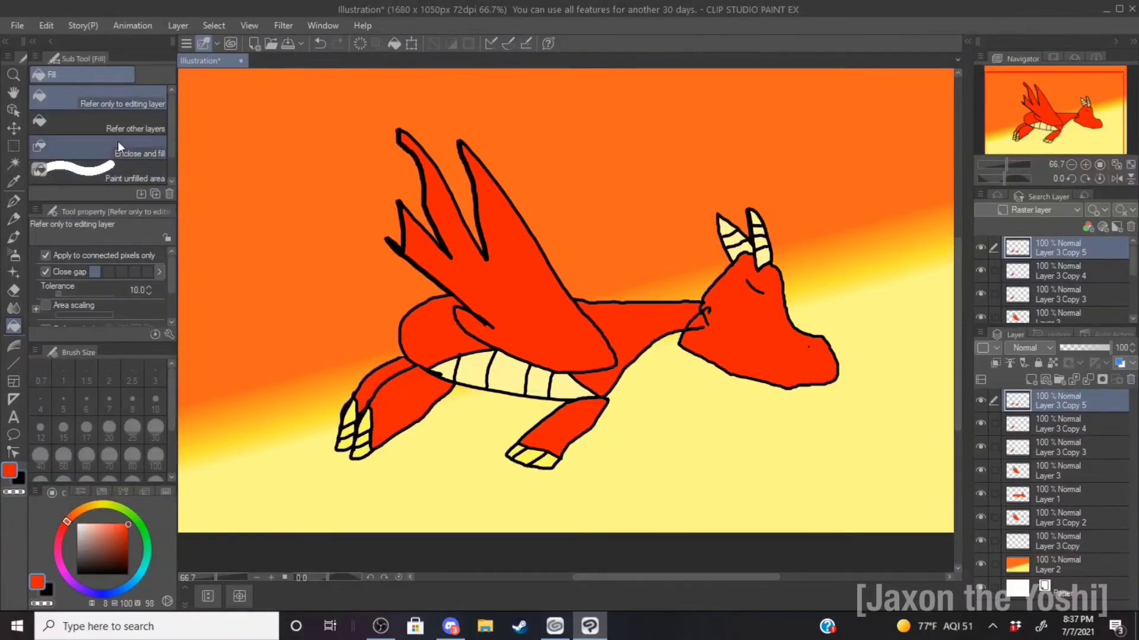
click(20, 25)
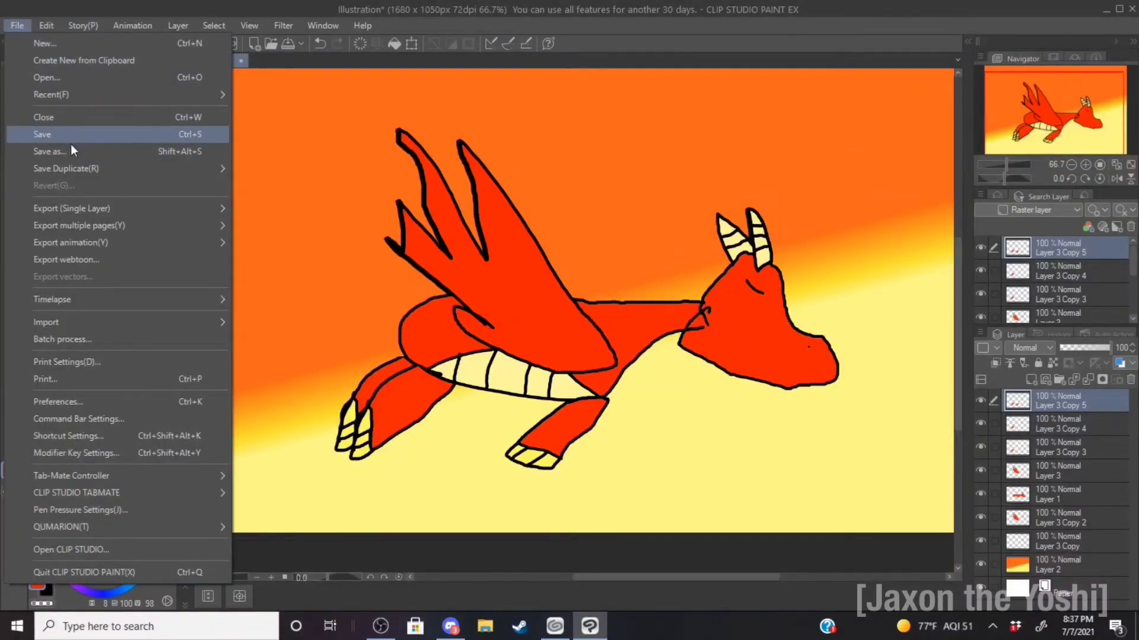
mouse_move(118, 168)
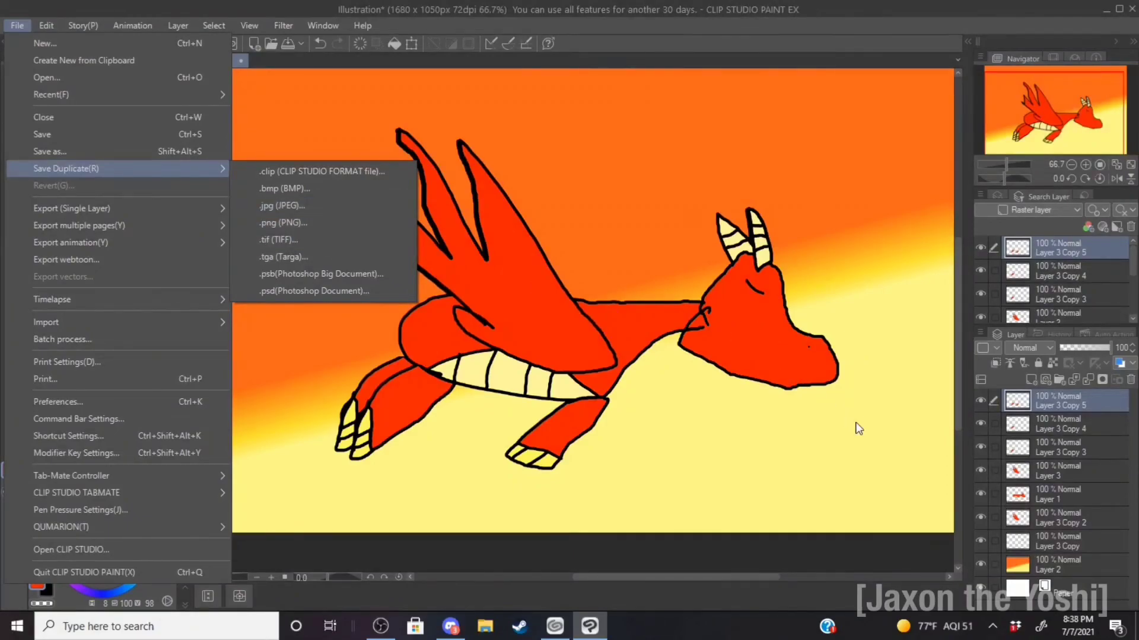
click(951, 420)
- Draw a black stick figure with an oval head and raised arms riding on the creature's neck, using the Turnip pen at size 8
scroll(838, 431, up, 3)
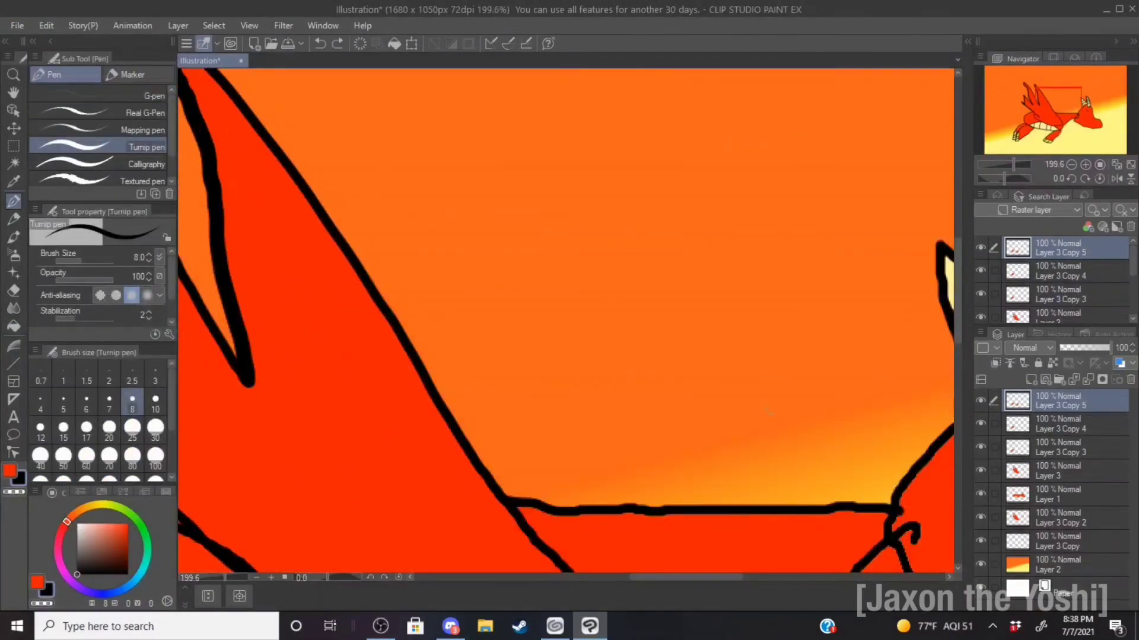
drag(789, 397, 792, 399)
drag(783, 399, 730, 505)
drag(762, 446, 856, 404)
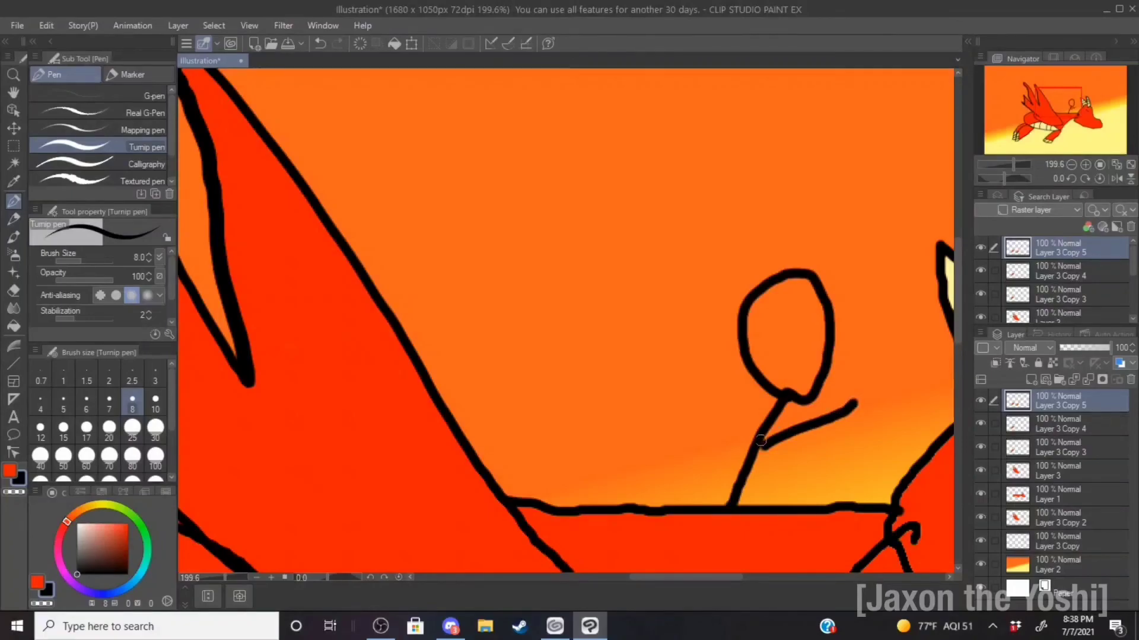
drag(759, 442, 704, 333)
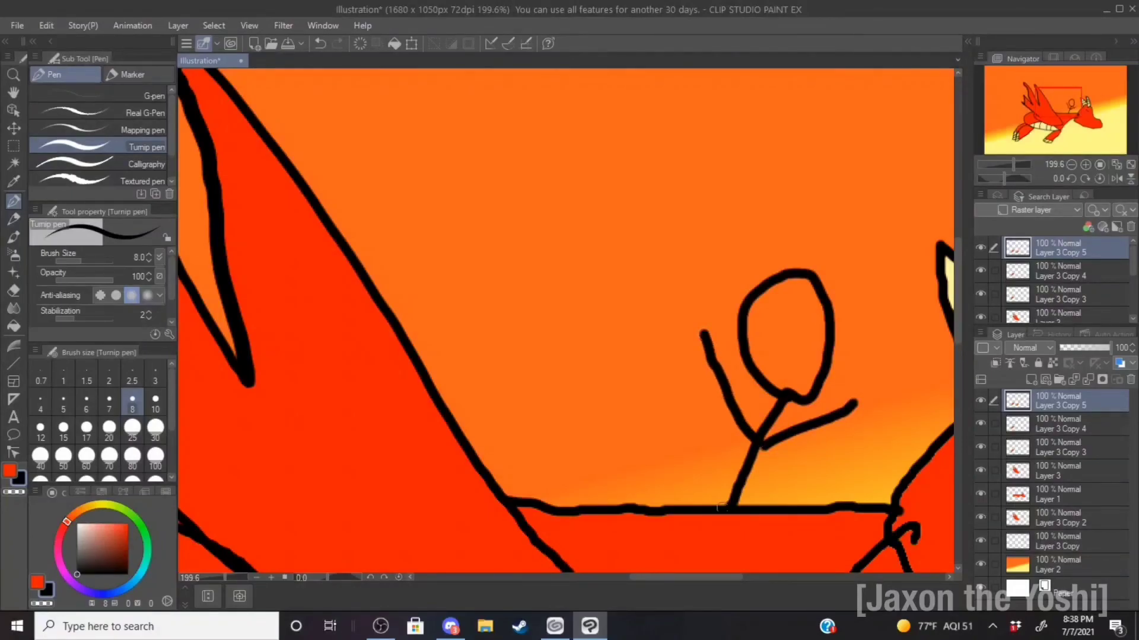
drag(730, 511, 702, 574)
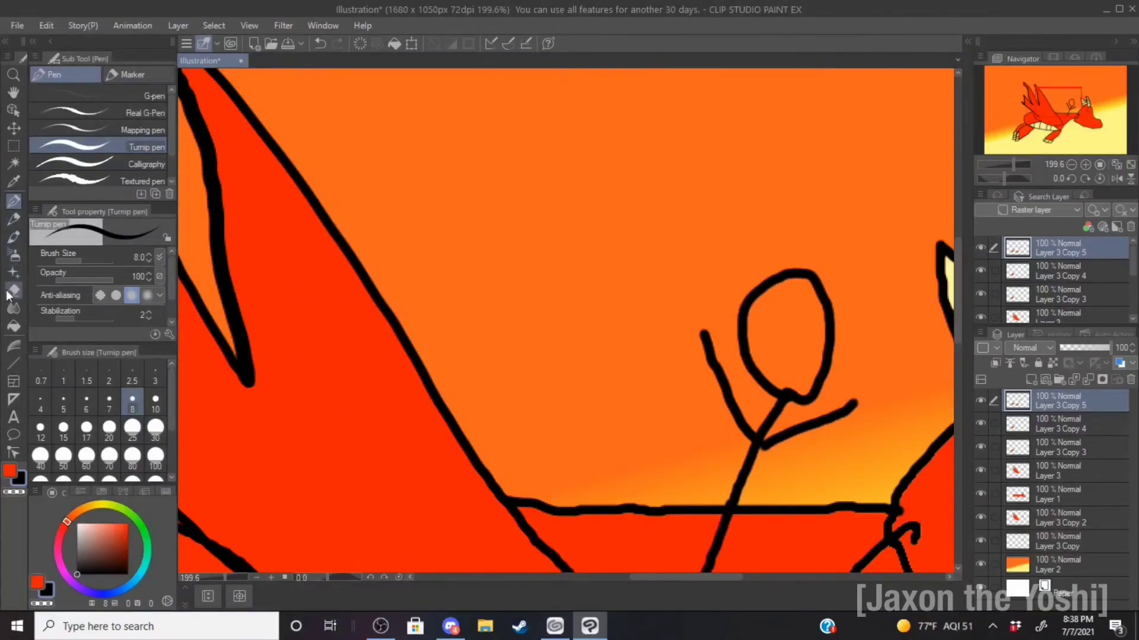
- Fill the stick figure's head with white
click(14, 327)
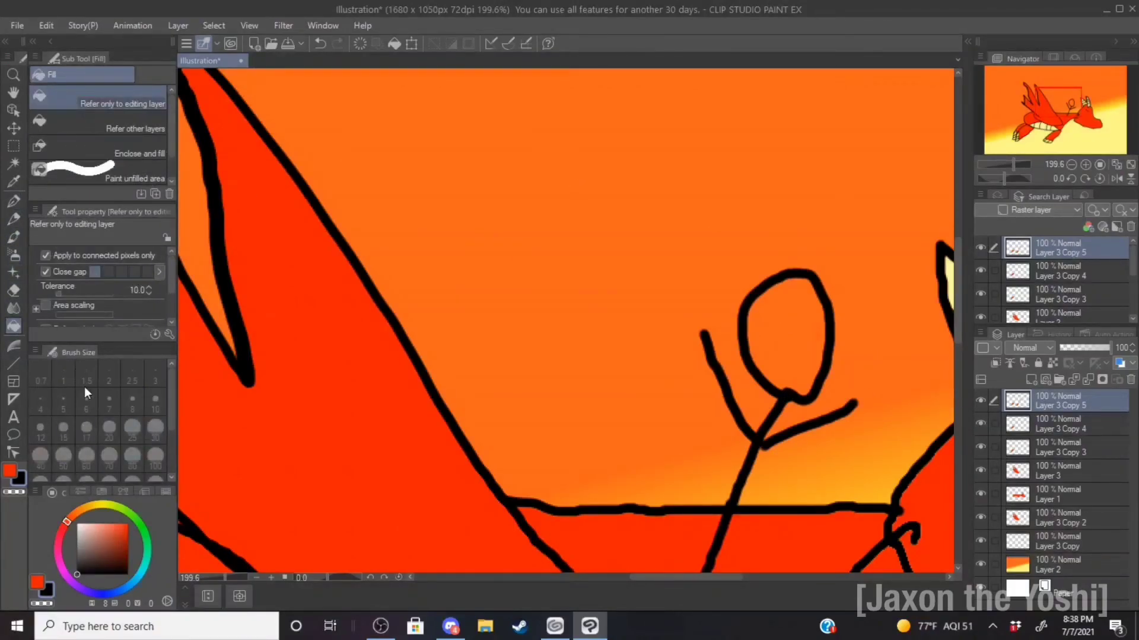
click(78, 525)
click(770, 327)
scroll(770, 328, down, 6)
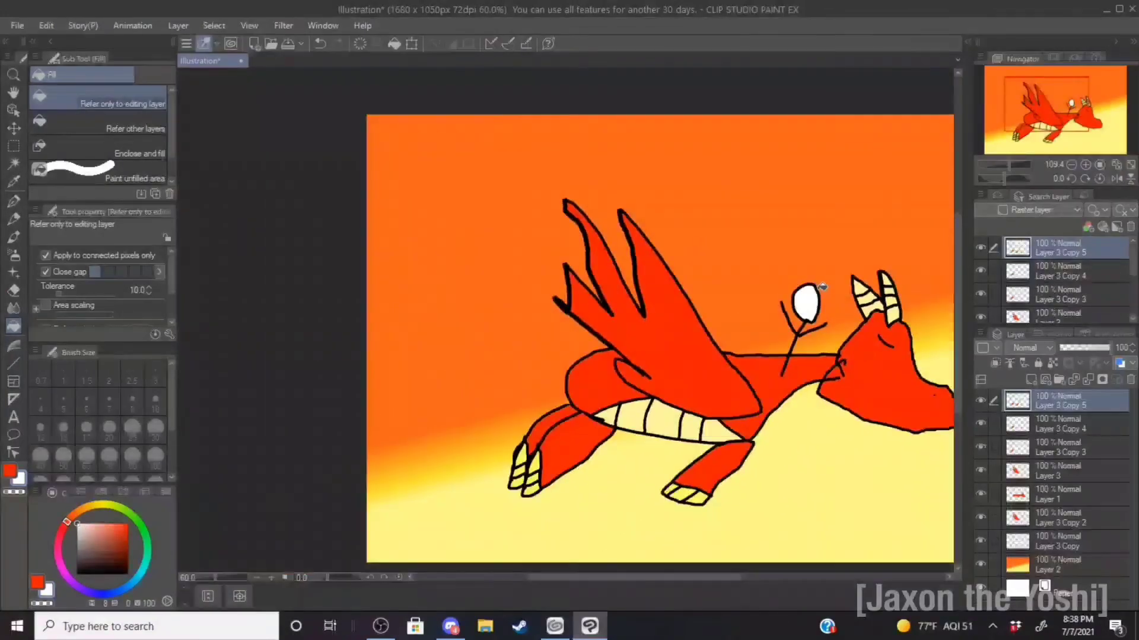
scroll(943, 379, up, 2)
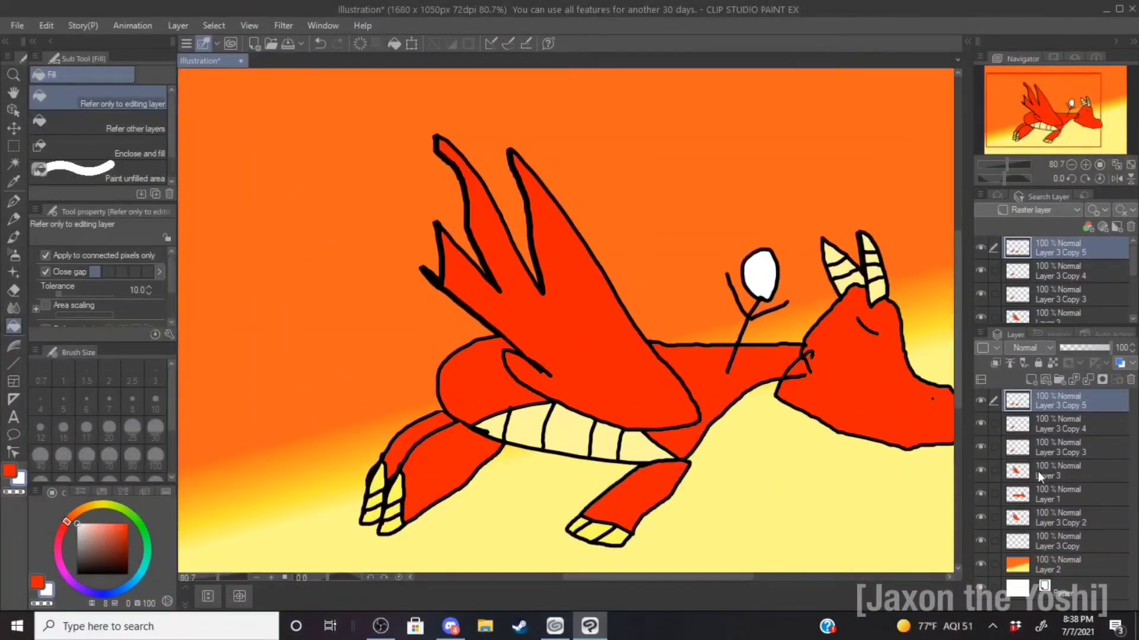
- Outline a pointed claw on each of the three wing tips on Layer 3 Copy 2 with the black Turnip pen at size 8
click(1027, 494)
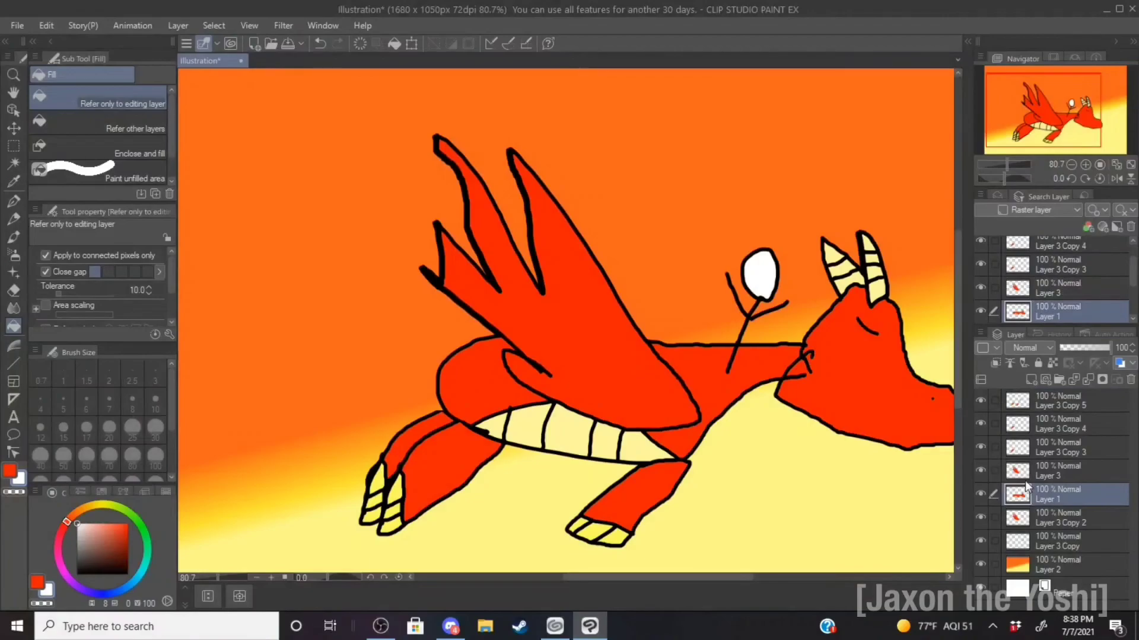
click(980, 493)
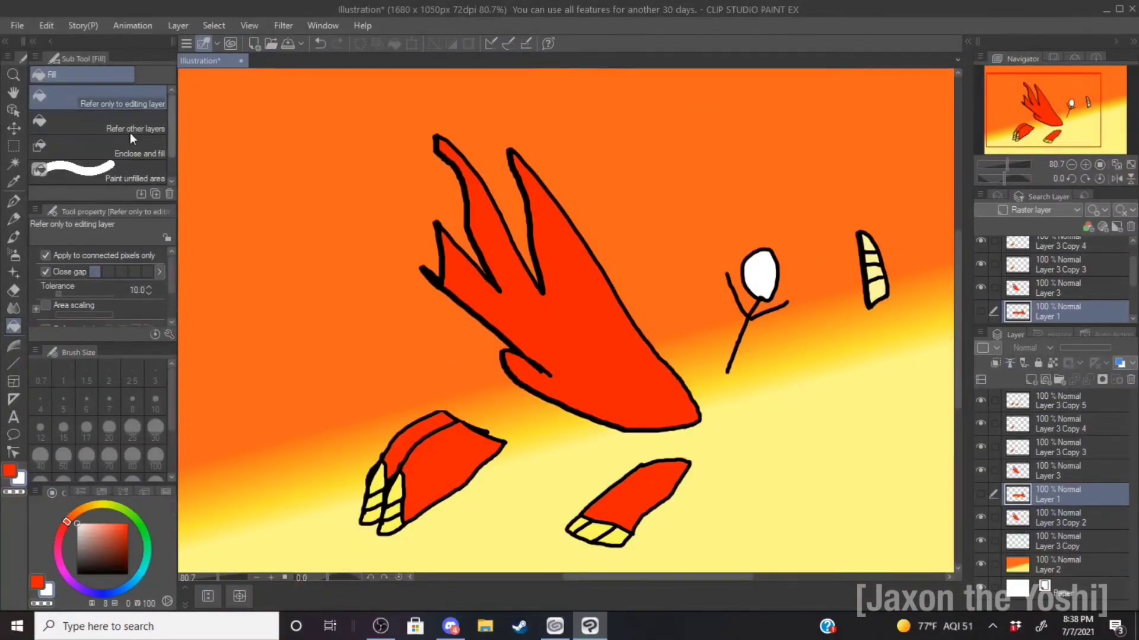
click(14, 206)
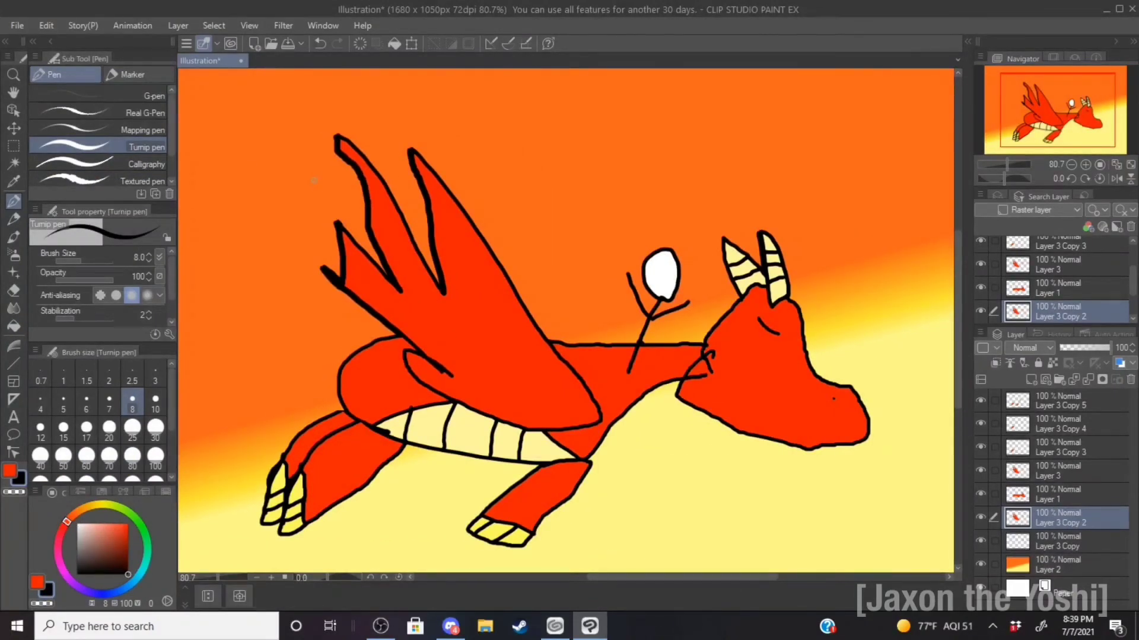
mouse_move(338, 158)
mouse_down()
mouse_move(305, 154)
mouse_move(292, 134)
mouse_move(337, 143)
mouse_up()
mouse_move(337, 233)
mouse_down()
mouse_move(302, 210)
mouse_move(329, 271)
mouse_up()
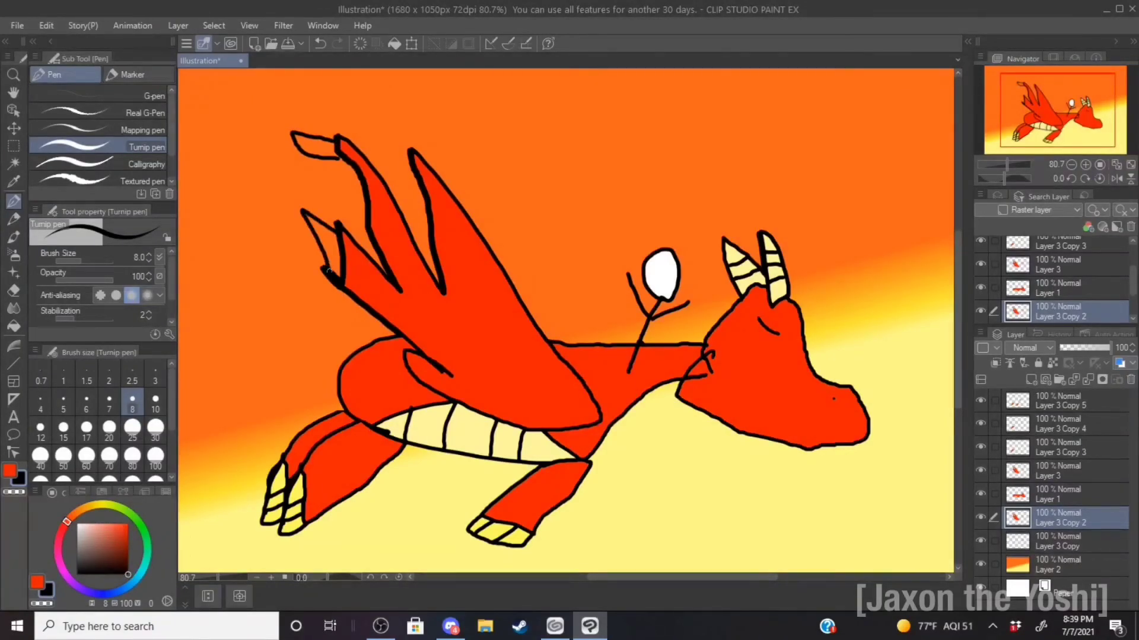
mouse_move(405, 157)
mouse_down()
mouse_move(385, 126)
mouse_move(423, 161)
mouse_up()
- Set the drawing colour to bright yellow and fill the three wing-tip claws with it
click(103, 504)
click(126, 523)
click(126, 524)
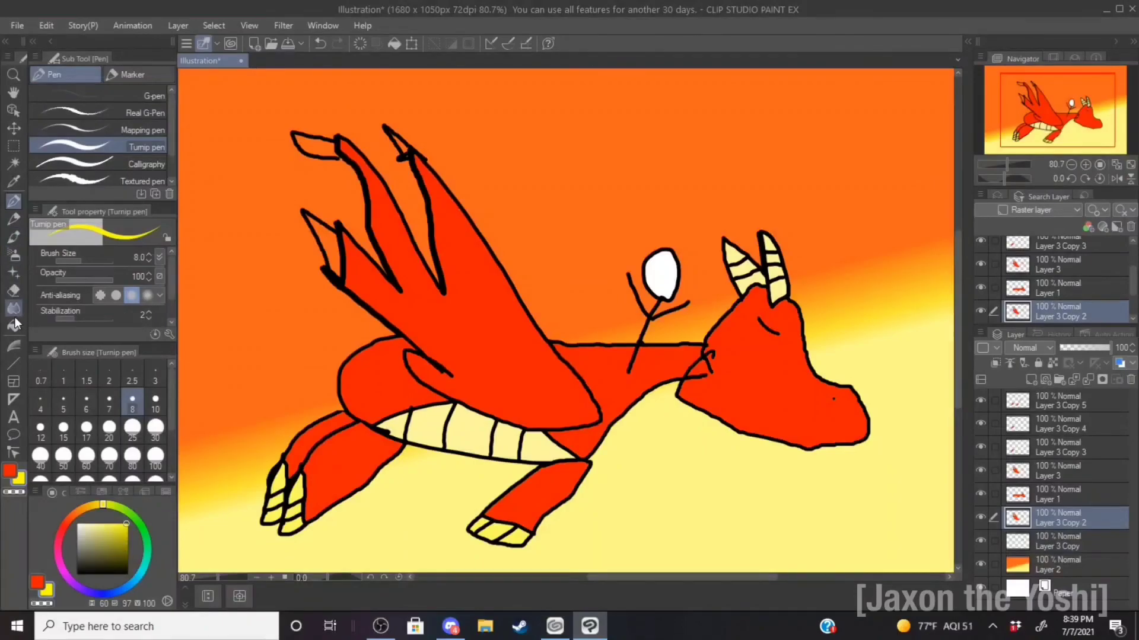
click(14, 325)
click(331, 249)
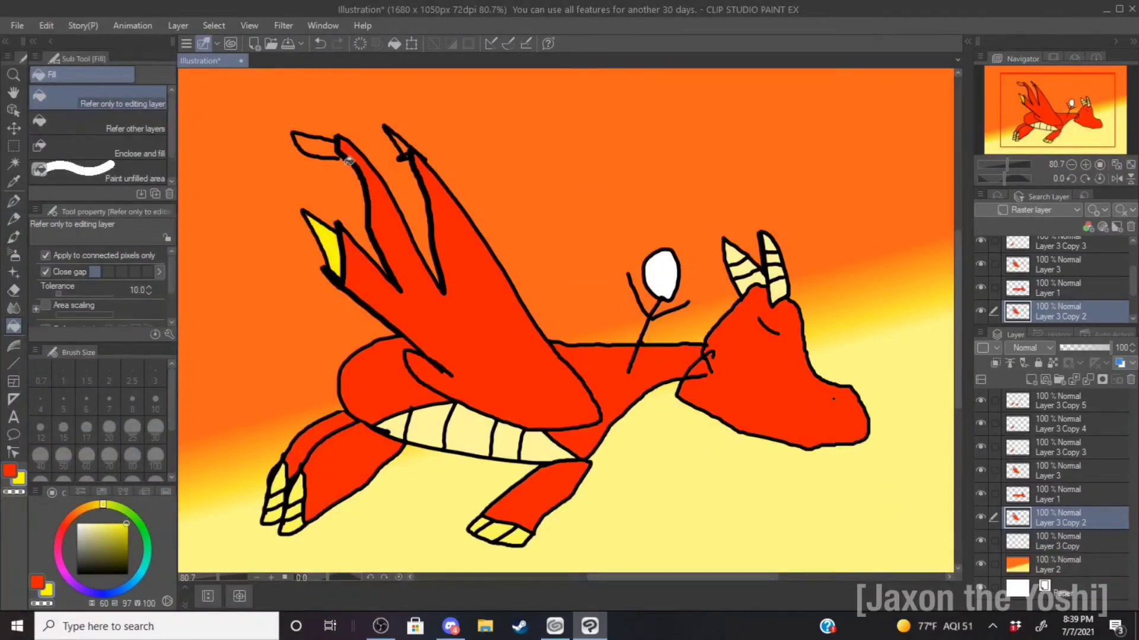
click(314, 145)
click(403, 143)
key(ctrl+minus)
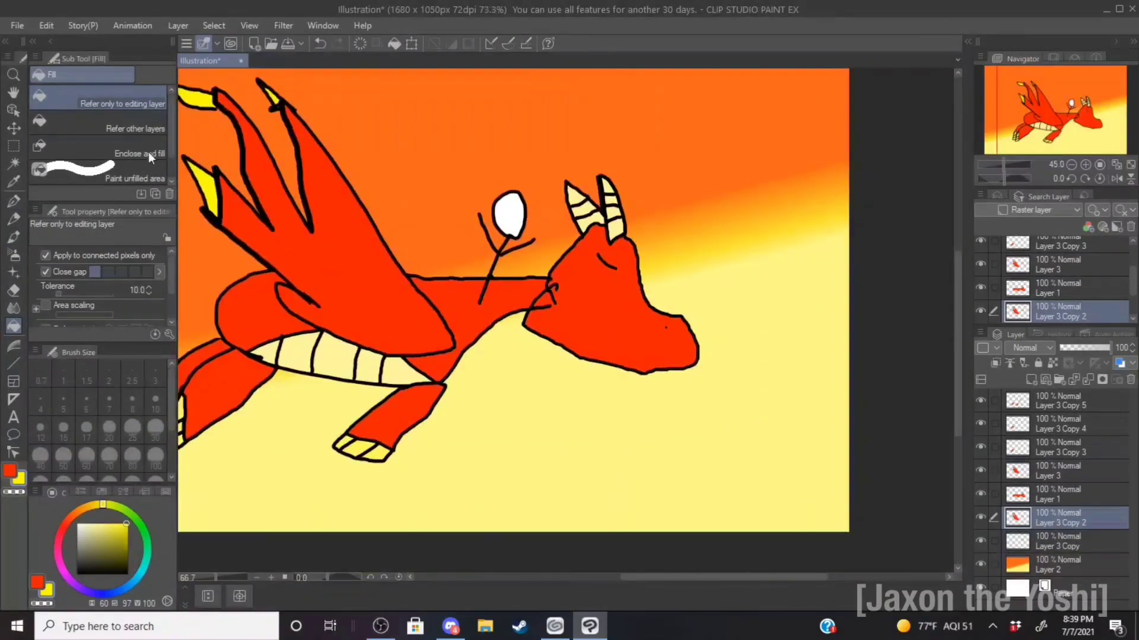
- Start saving the illustration to Downloads under a separate file, set the type to JPEG, and open the file name for editing
click(17, 26)
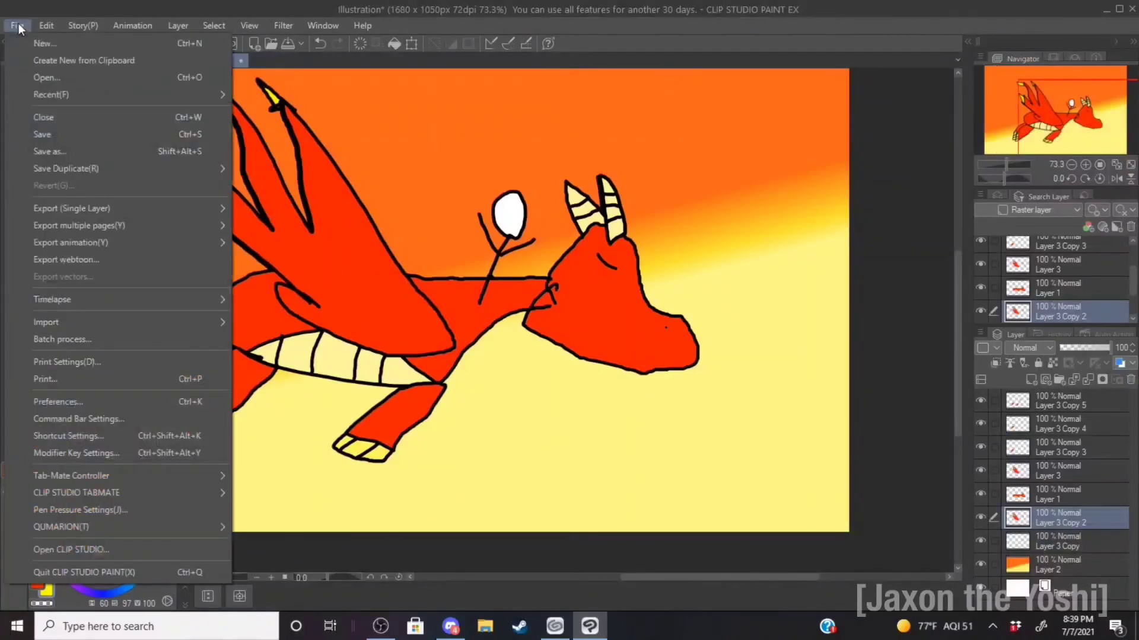
click(63, 151)
click(284, 286)
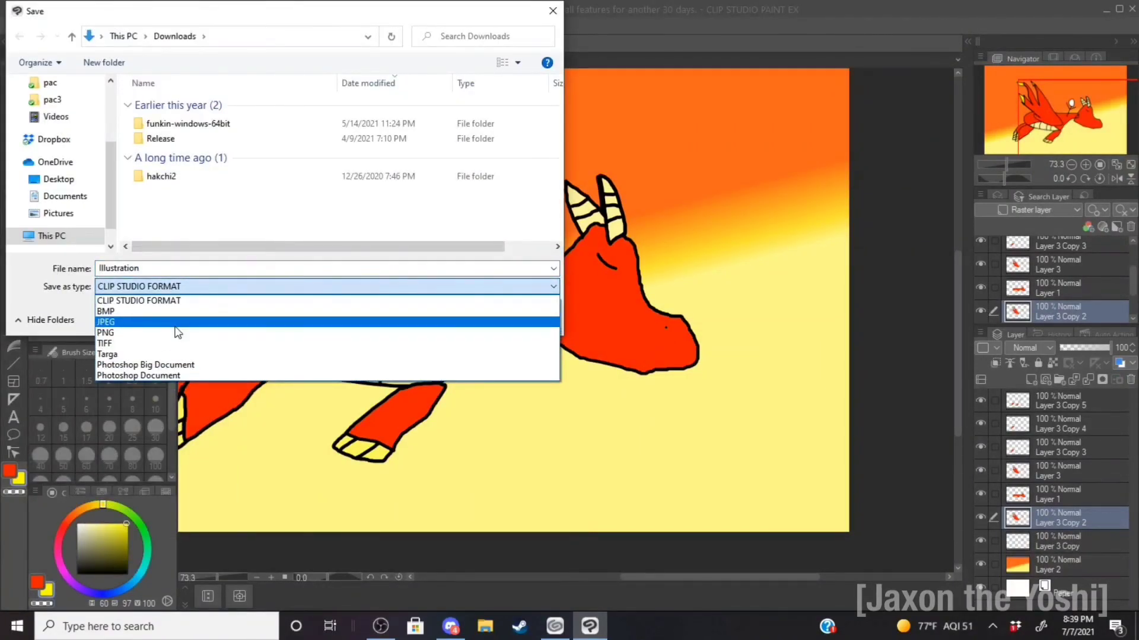
click(178, 322)
double_click(204, 268)
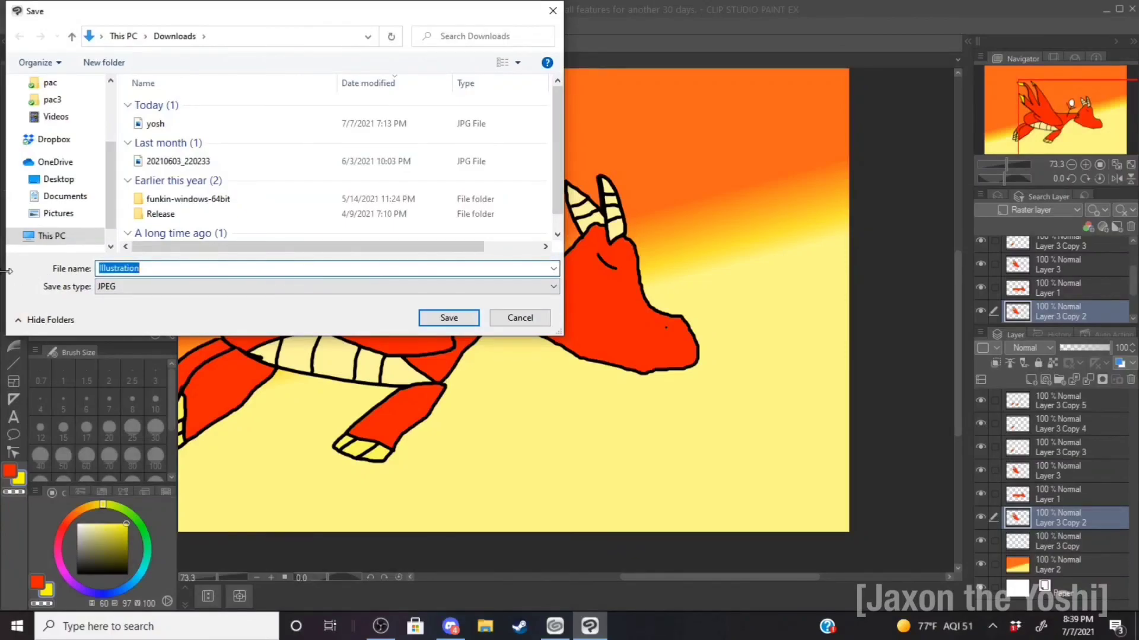